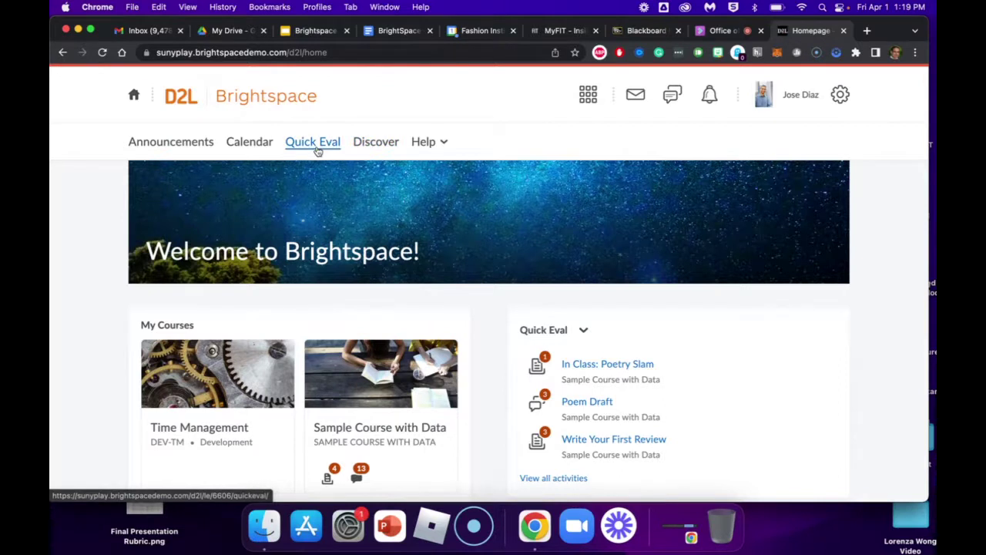
# Look over the homepage's My Courses, Quick Eval and Announcements sections.
pyautogui.scroll(-2, 317, 151)
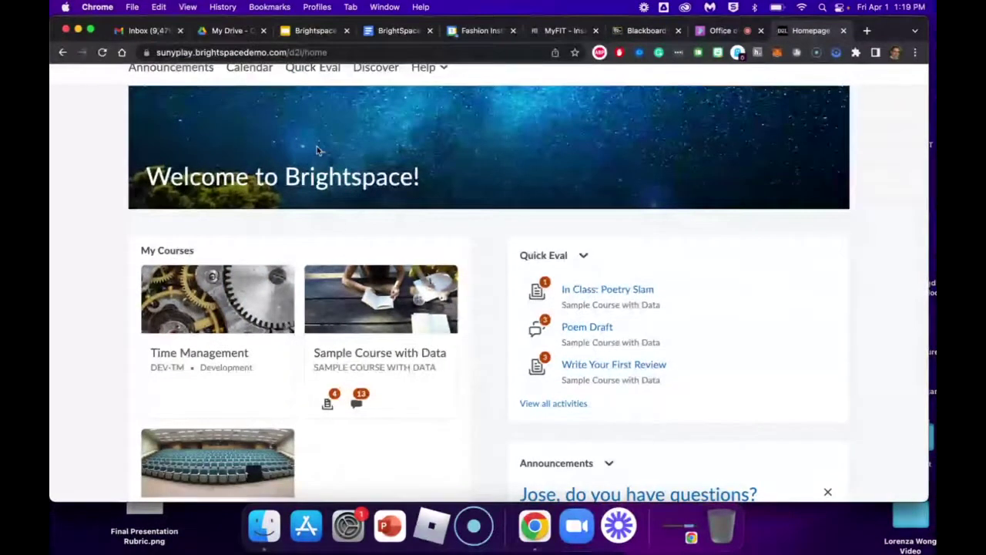
pyautogui.scroll(2, 317, 149)
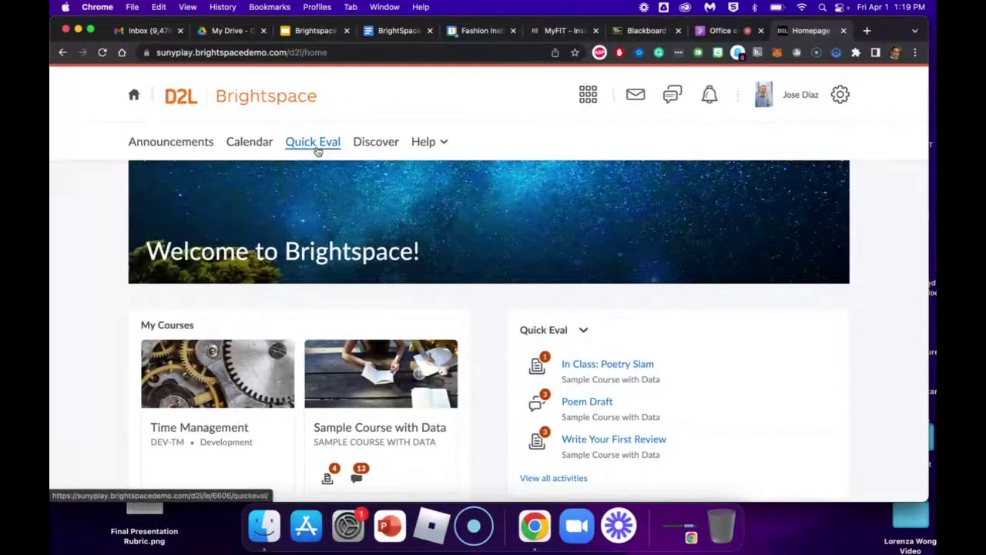
pyautogui.scroll(-2, 317, 148)
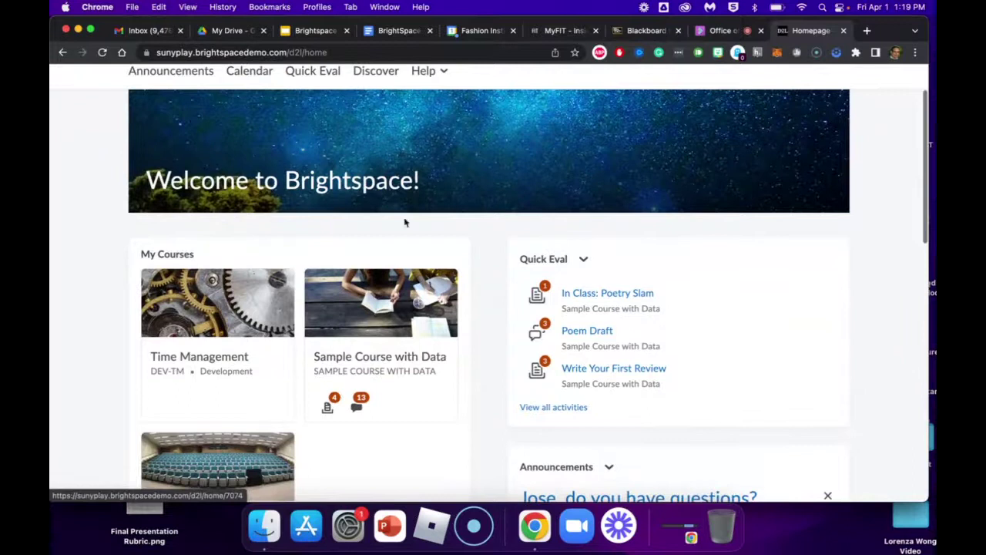
pyautogui.scroll(2, 405, 223)
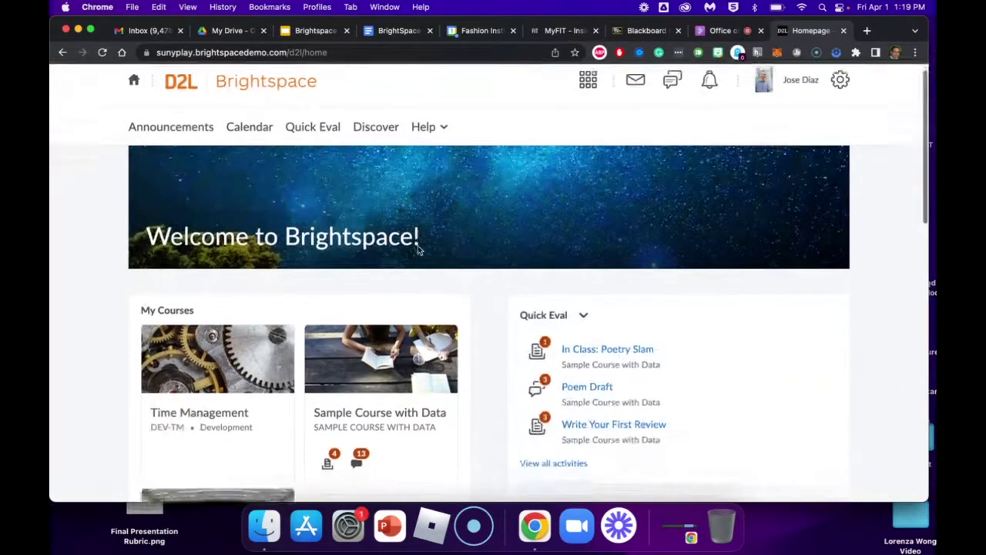
pyautogui.scroll(-5, 418, 249)
pyautogui.scroll(3, 418, 249)
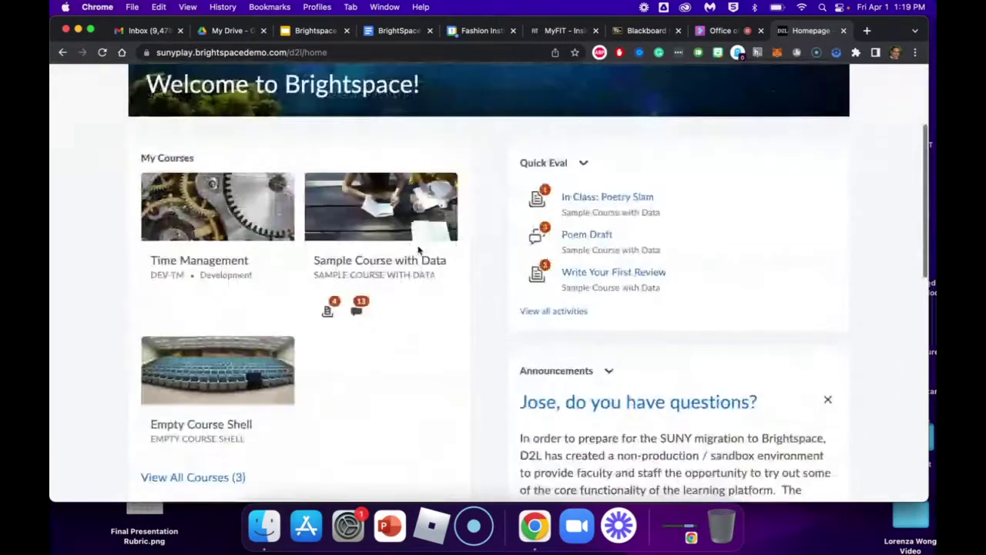
pyautogui.scroll(2, 419, 249)
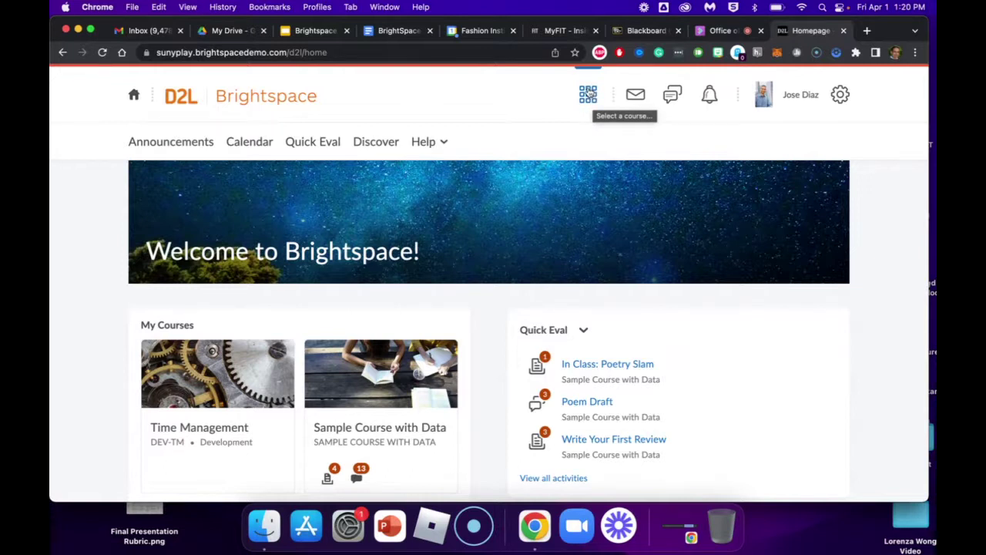
# Review the available courses in the course selector and in the My Courses section.
pyautogui.click(587, 94)
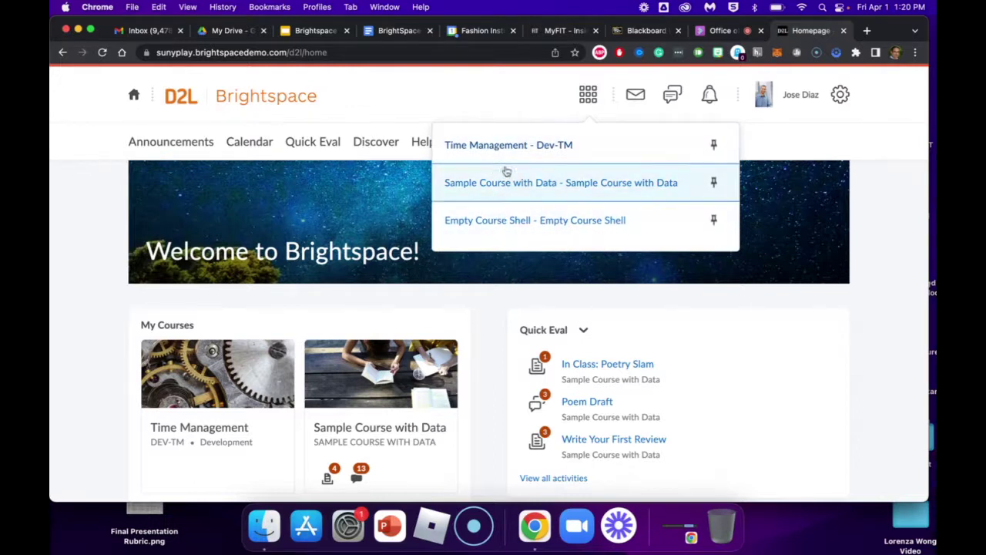
pyautogui.click(497, 98)
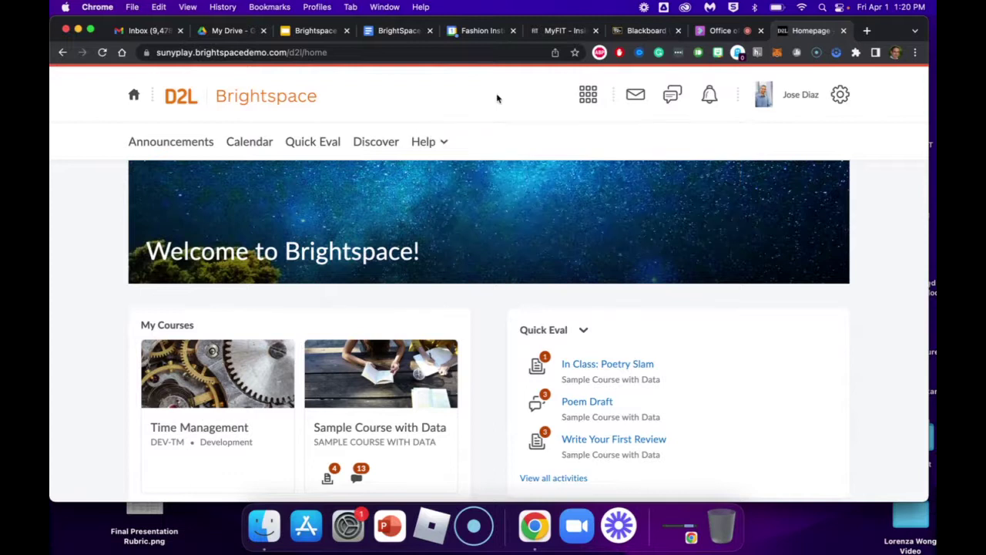
pyautogui.scroll(-2, 408, 218)
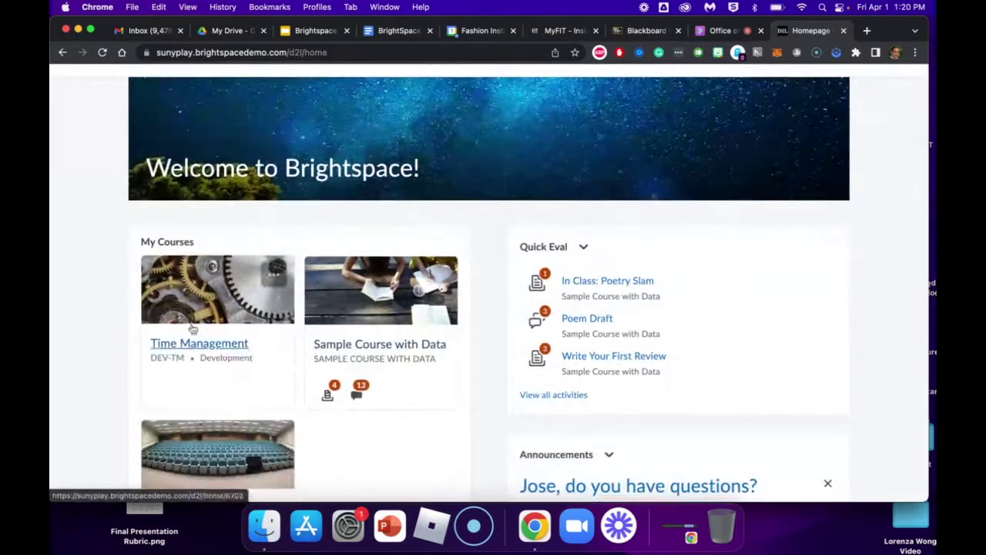
pyautogui.scroll(-2, 268, 393)
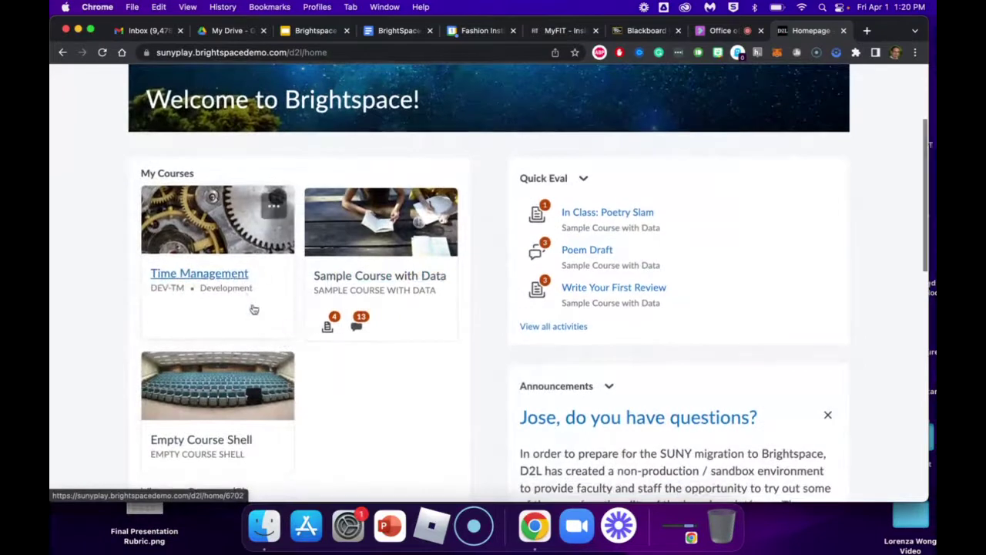
pyautogui.scroll(4, 254, 309)
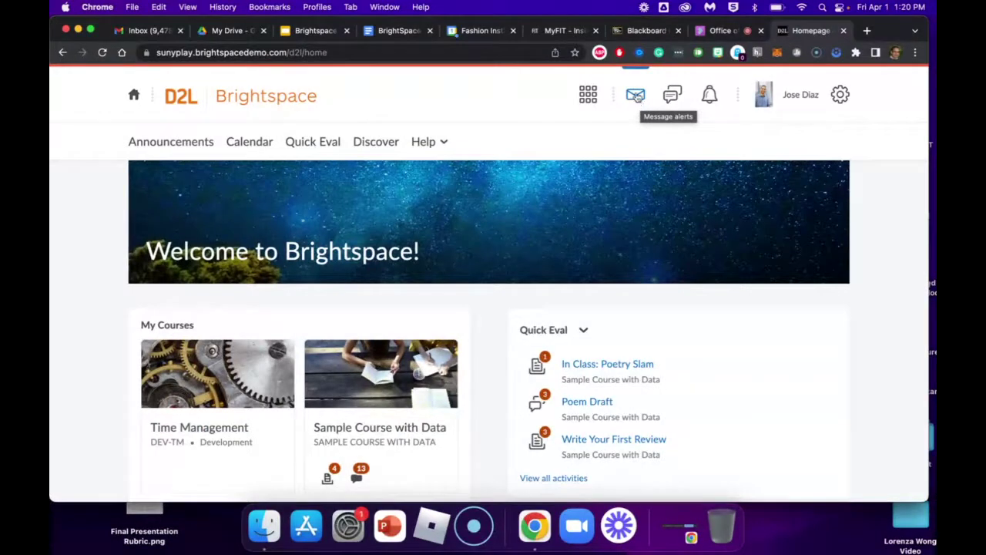
# Check the Instant Messages and Email options in the message alerts, and view the course selector list.
pyautogui.click(636, 95)
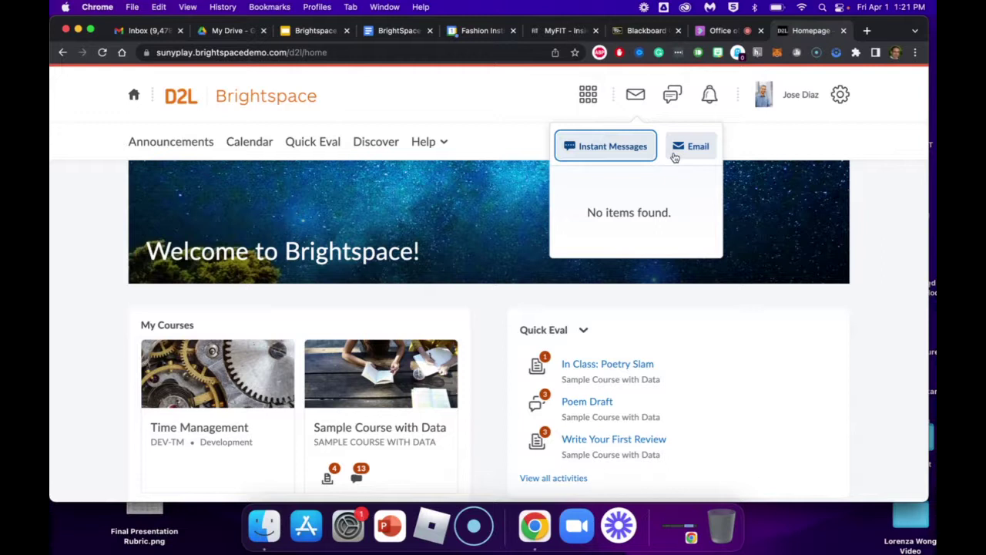
pyautogui.click(544, 108)
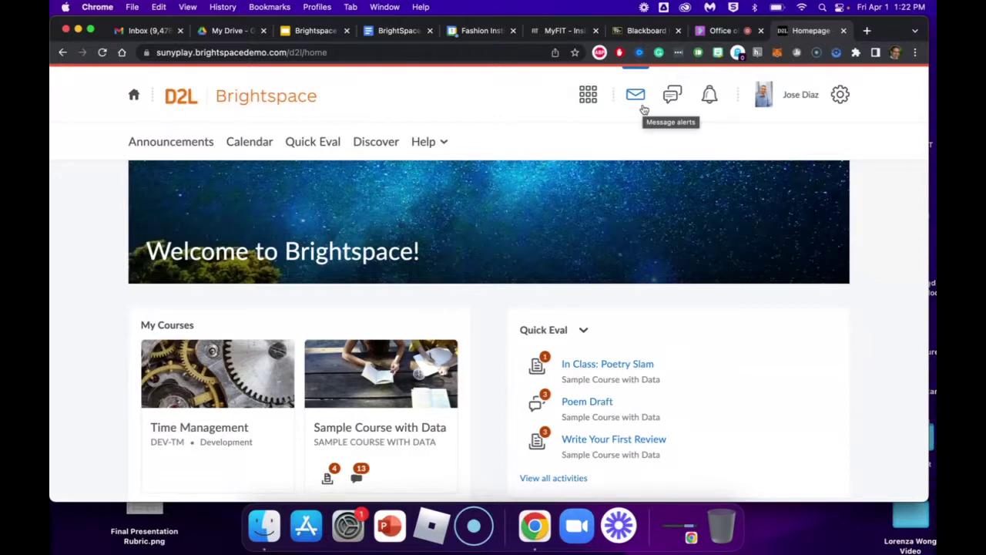
pyautogui.click(588, 94)
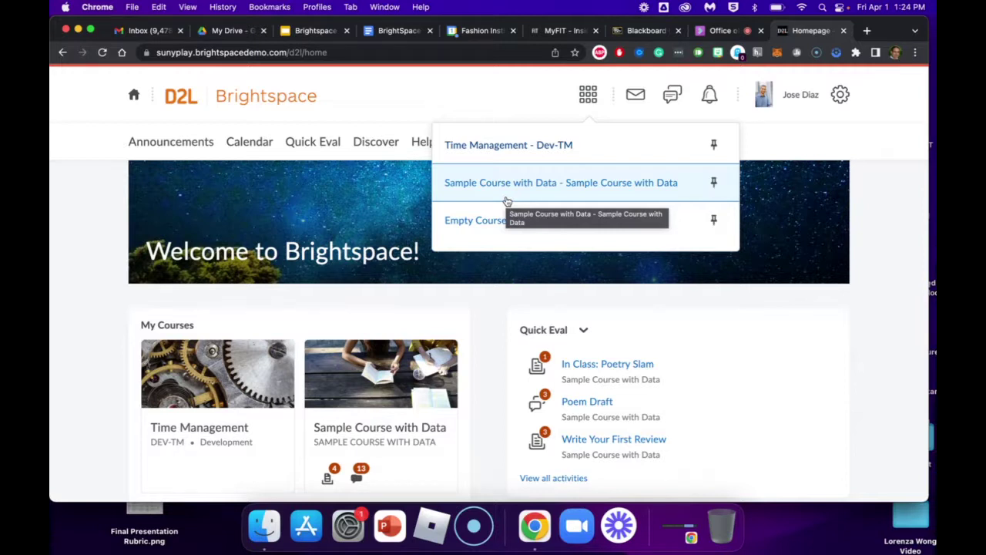
pyautogui.click(636, 95)
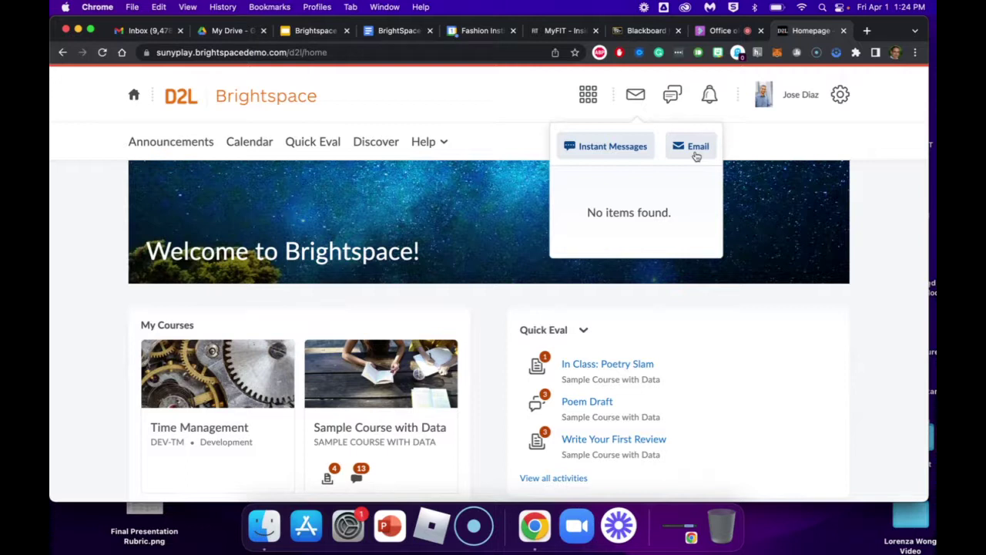
pyautogui.click(701, 151)
pyautogui.click(545, 108)
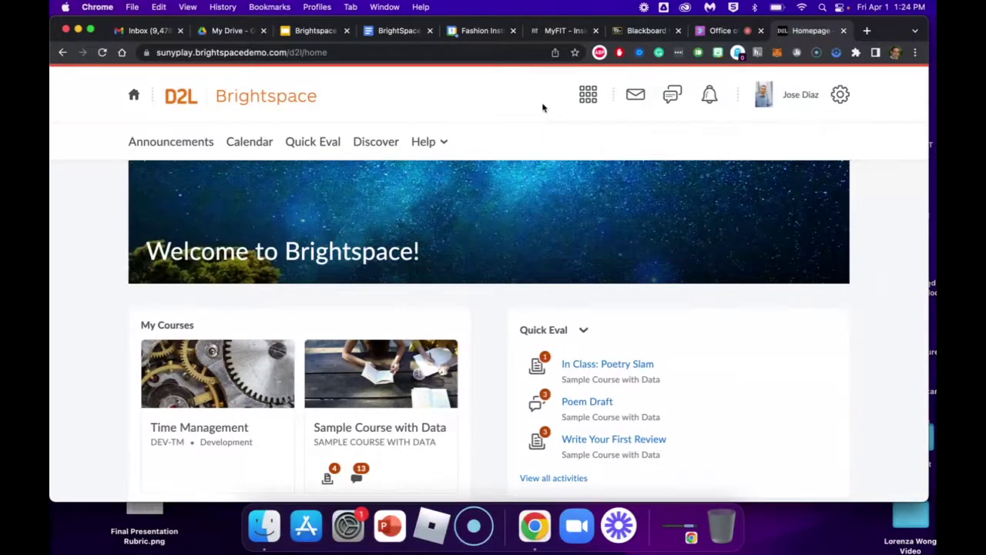
# Open the email composer from the message alerts and look over the blank message form.
pyautogui.click(643, 102)
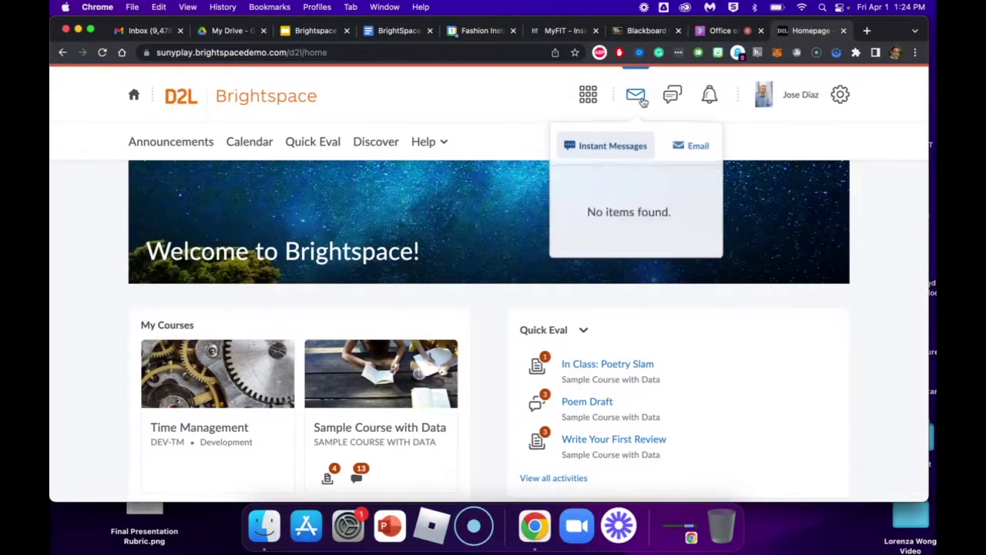
pyautogui.click(699, 147)
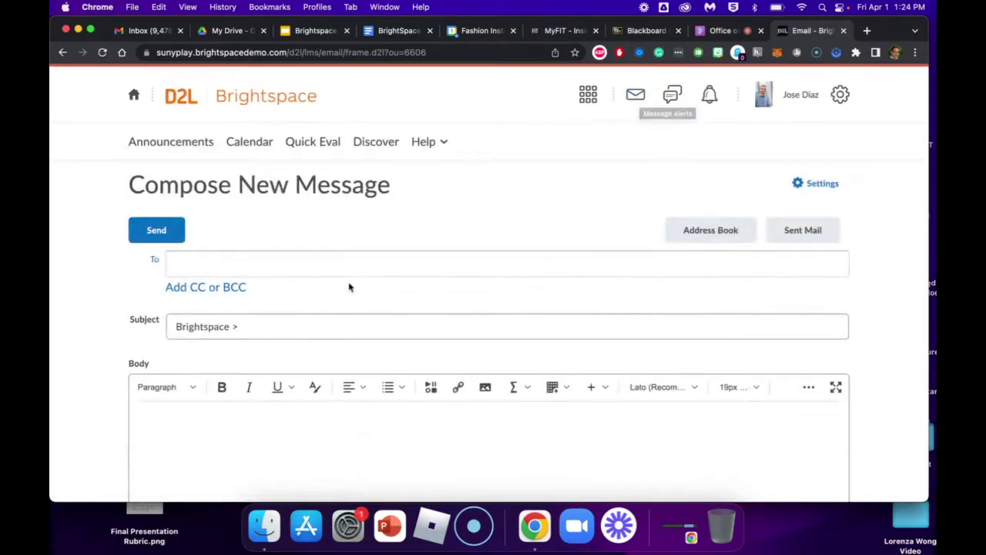
pyautogui.scroll(-2, 348, 287)
pyautogui.scroll(2, 348, 287)
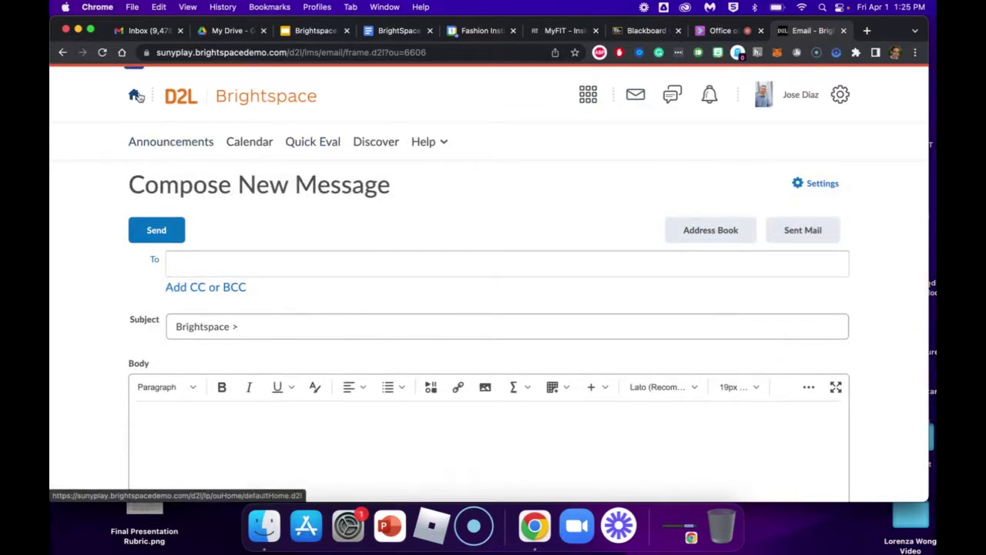
# Go back to the homepage and open the Empty Course Shell course.
pyautogui.click(62, 52)
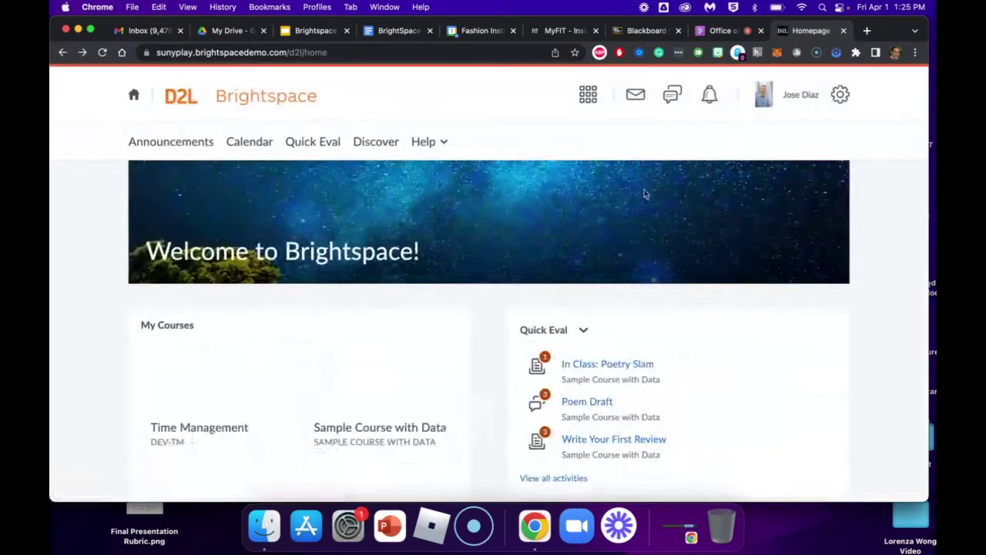
pyautogui.scroll(-3, 415, 333)
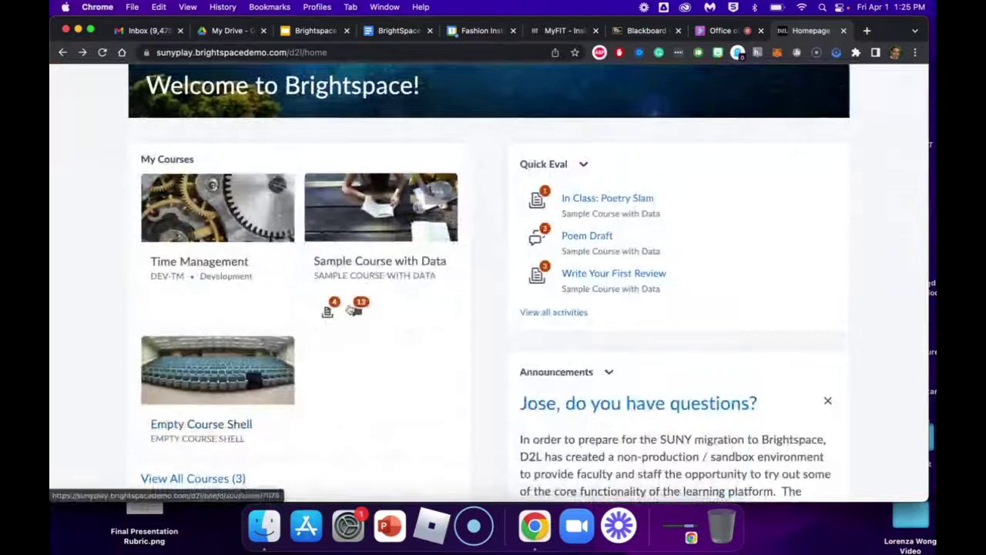
pyautogui.click(201, 424)
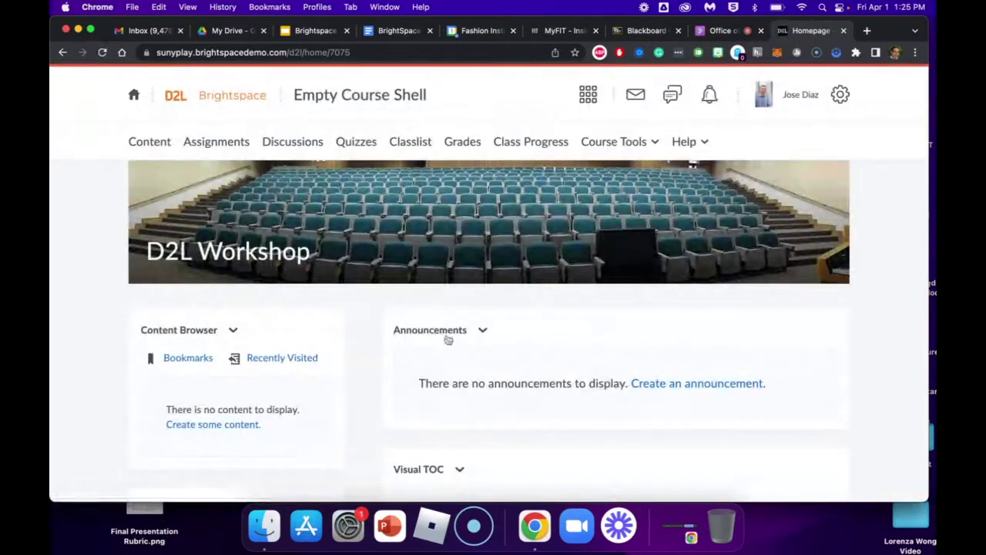
# Open the course's Classlist and select the first two students.
pyautogui.click(405, 146)
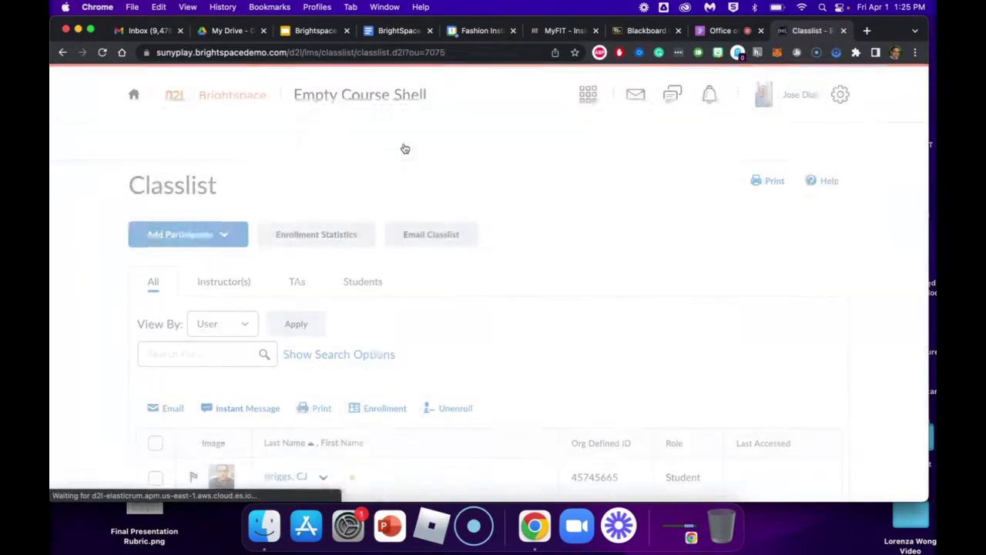
pyautogui.scroll(-5, 425, 275)
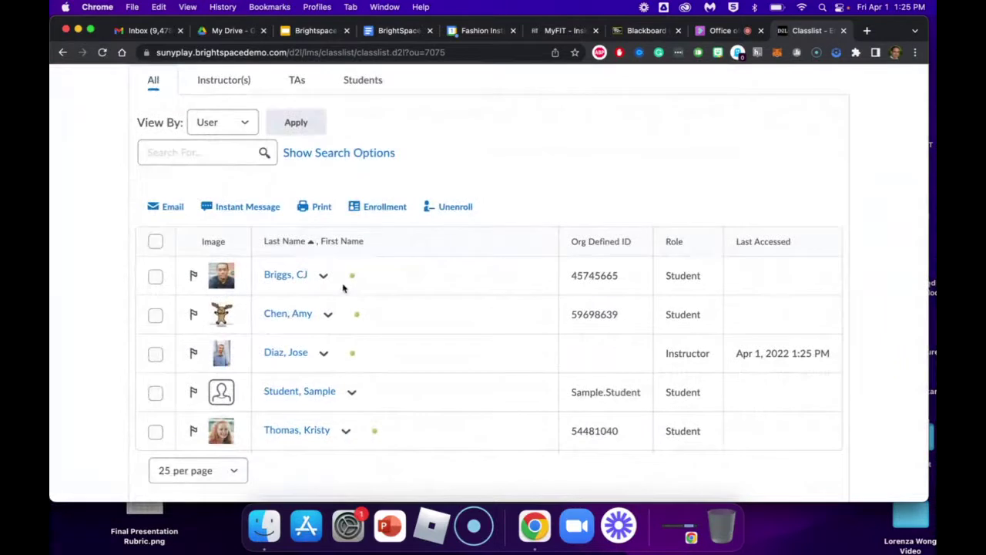
pyautogui.click(155, 275)
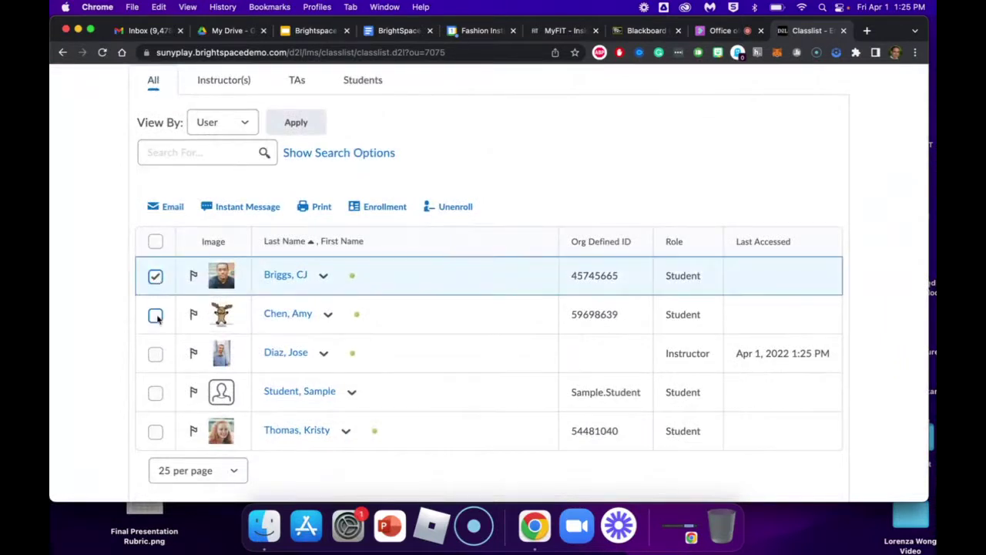
pyautogui.click(154, 315)
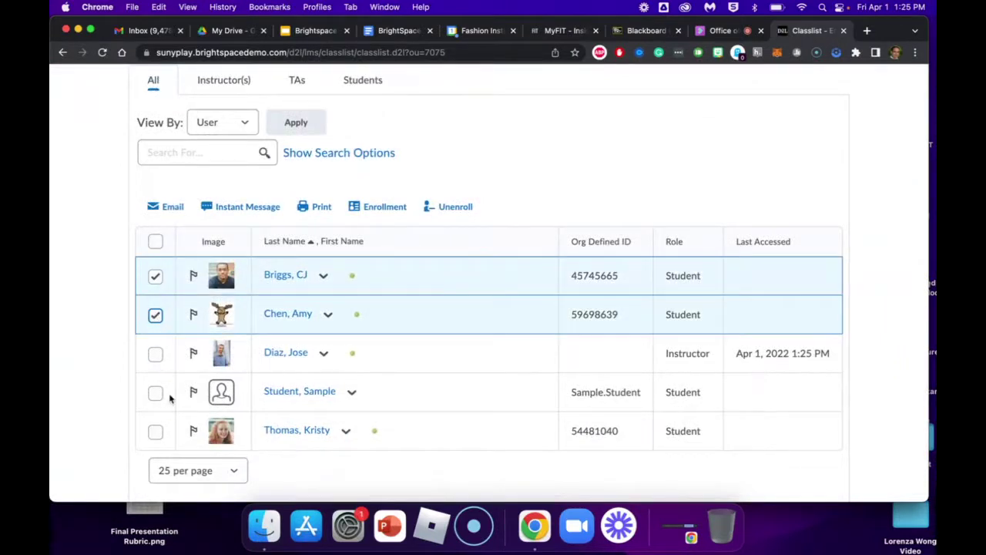
# View the options for adding participants and the instructors-only list, and return to all participants.
pyautogui.scroll(3, 175, 343)
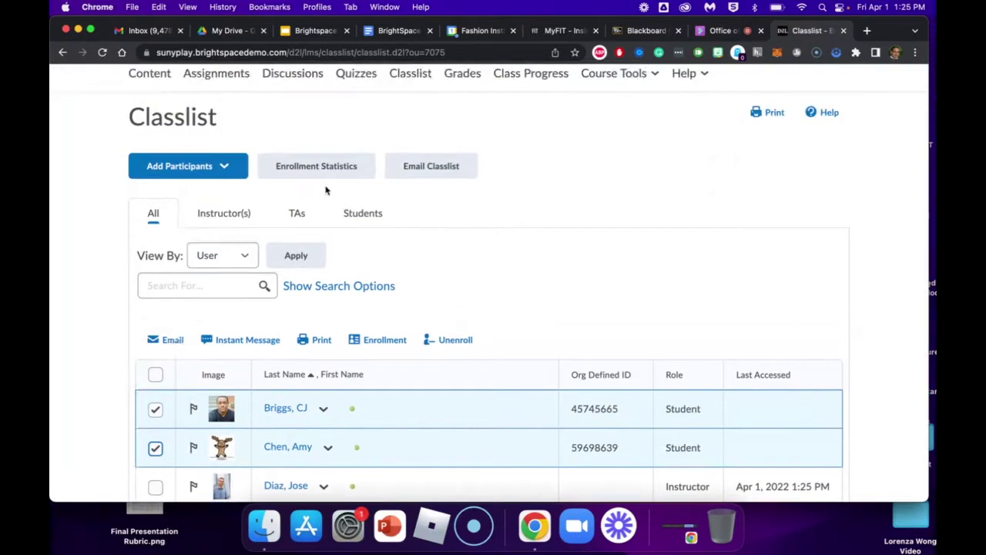
pyautogui.click(222, 168)
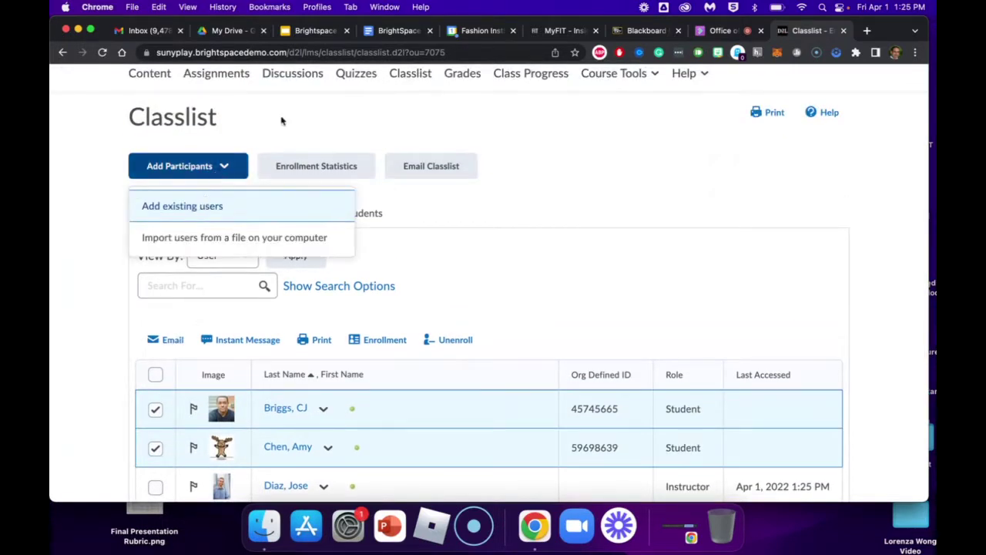
pyautogui.click(275, 141)
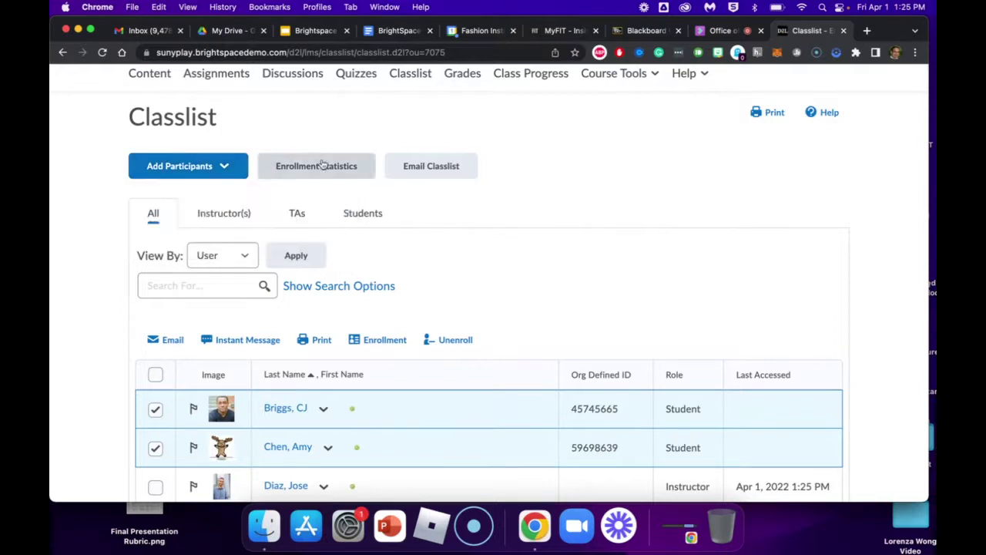
pyautogui.click(215, 220)
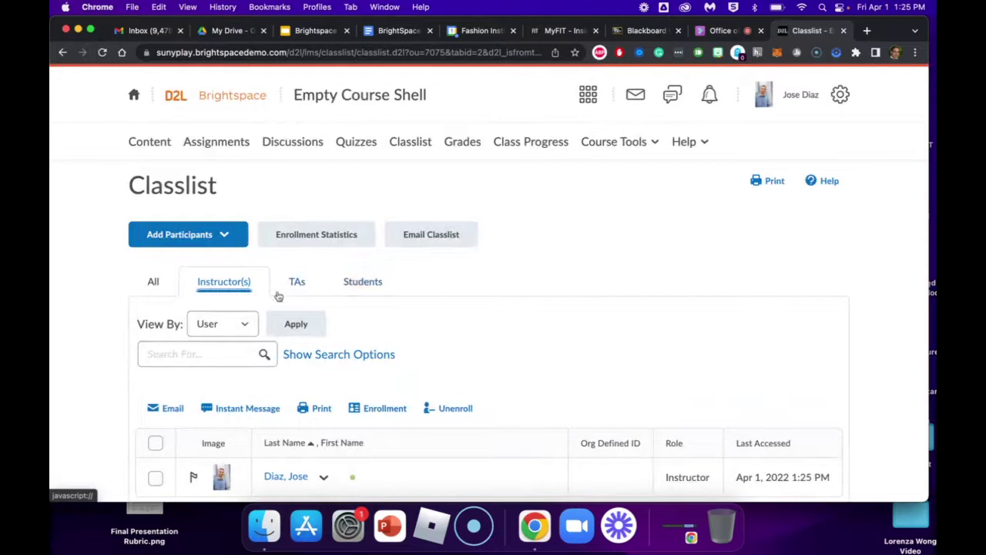
pyautogui.click(158, 287)
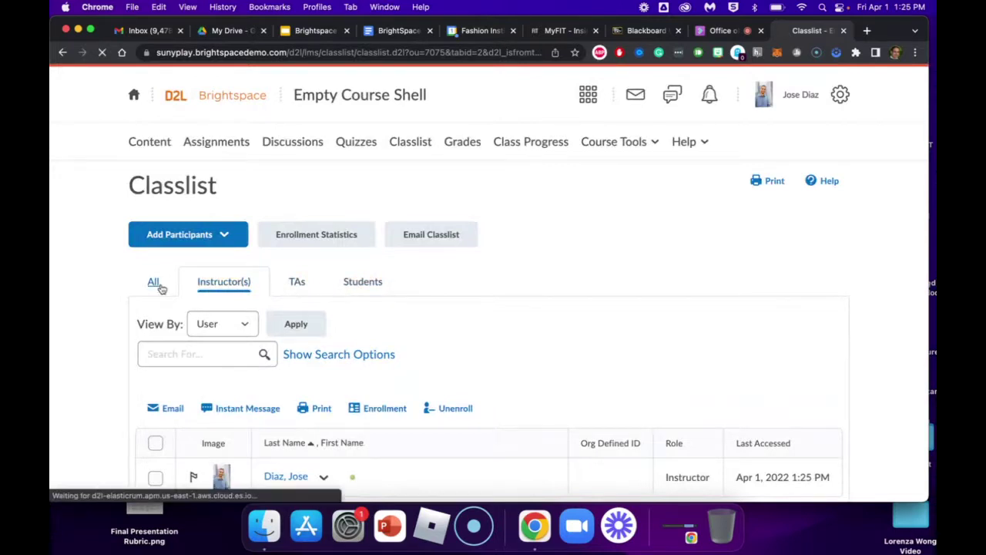
# Check the Instant Messages and Email options in the message alerts from within the course.
pyautogui.click(639, 102)
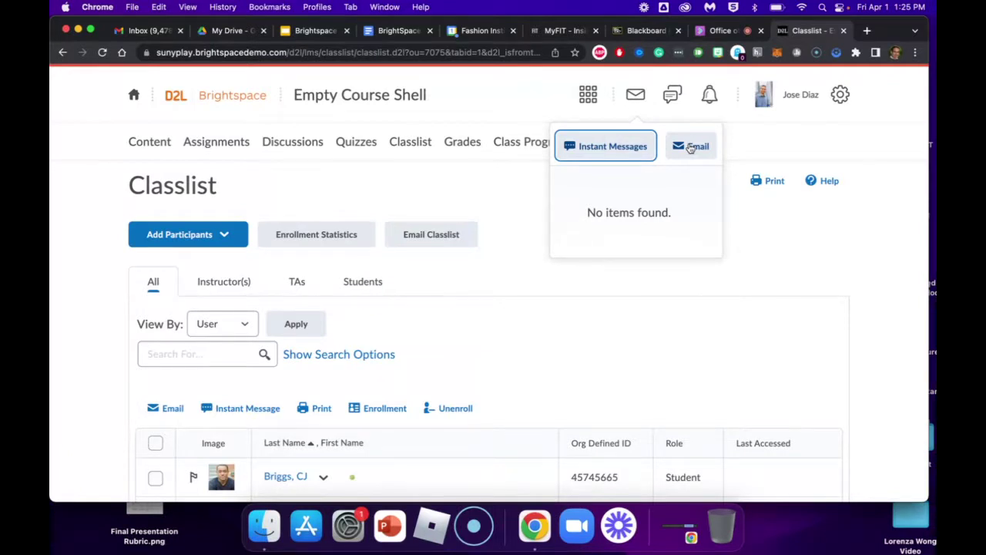
pyautogui.click(478, 98)
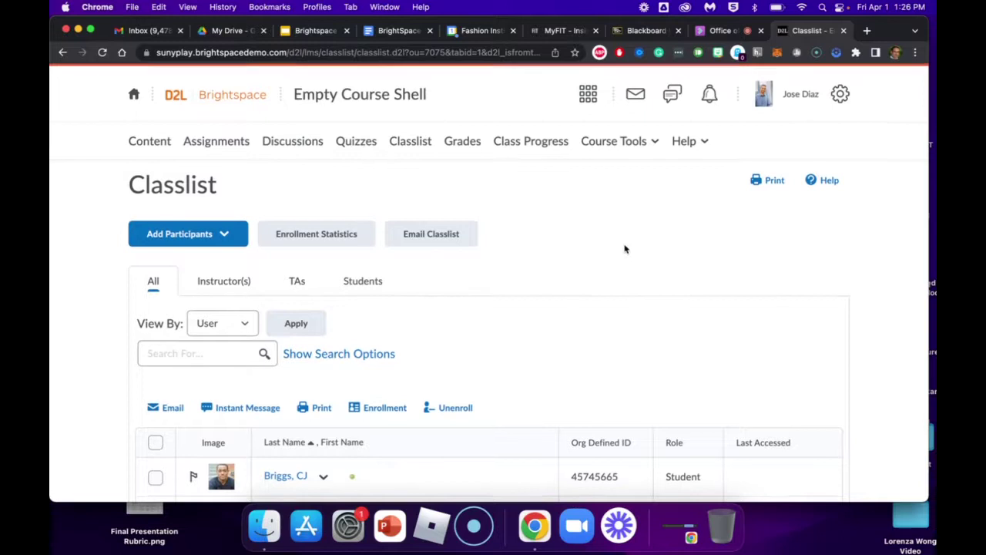
# Open the course's Content area at its Table of Contents.
pyautogui.scroll(-2, 624, 247)
pyautogui.scroll(2, 624, 247)
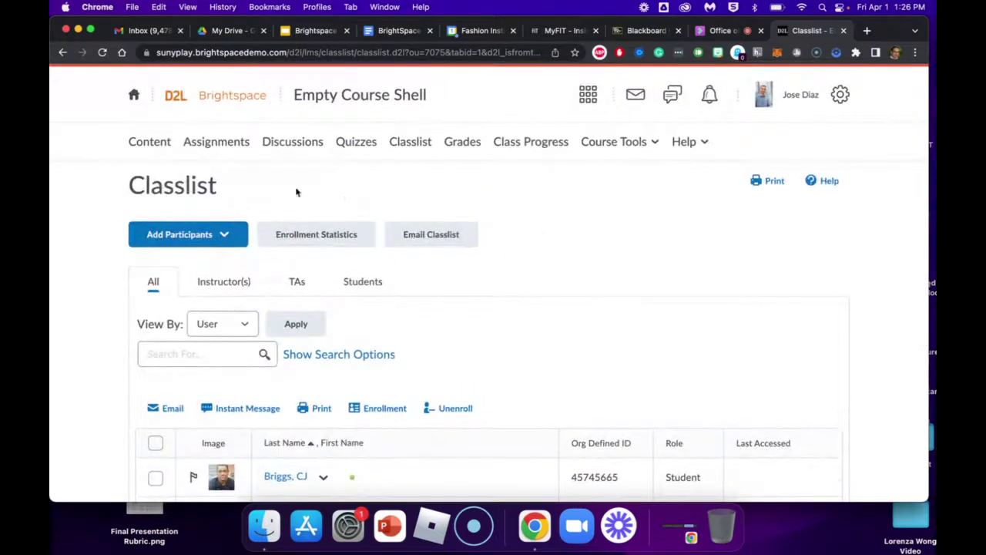
pyautogui.click(150, 143)
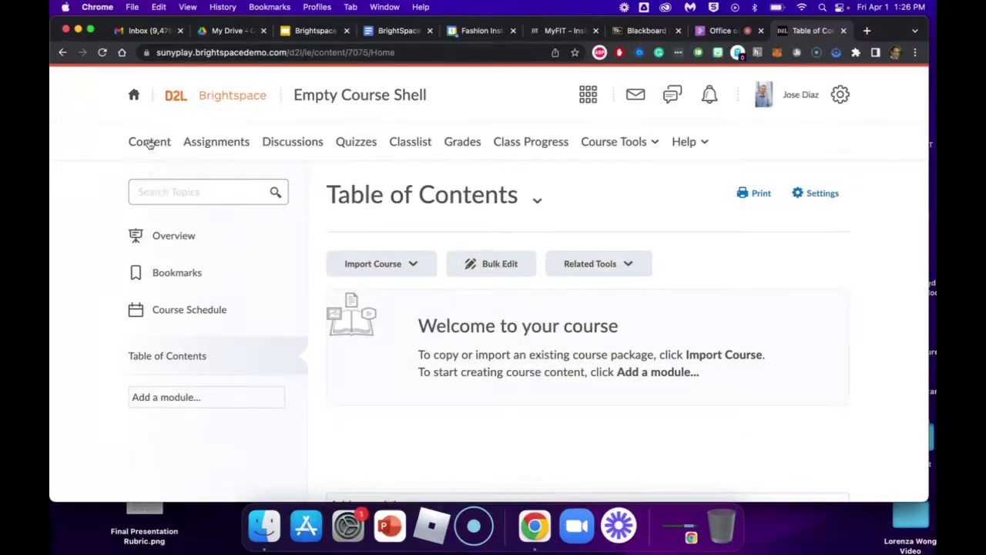
# Check the course's subscription alerts from the Content area and close them.
pyautogui.click(153, 148)
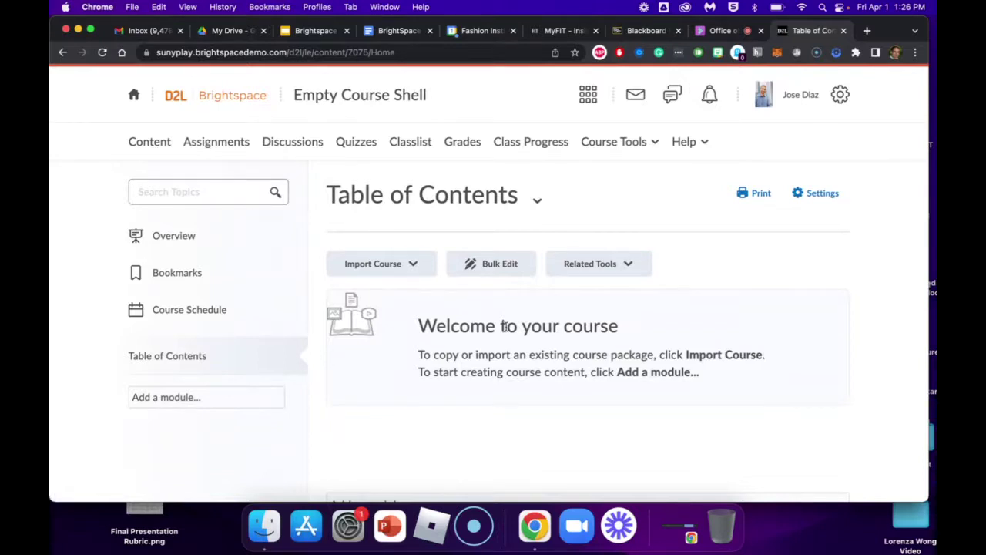
pyautogui.click(672, 98)
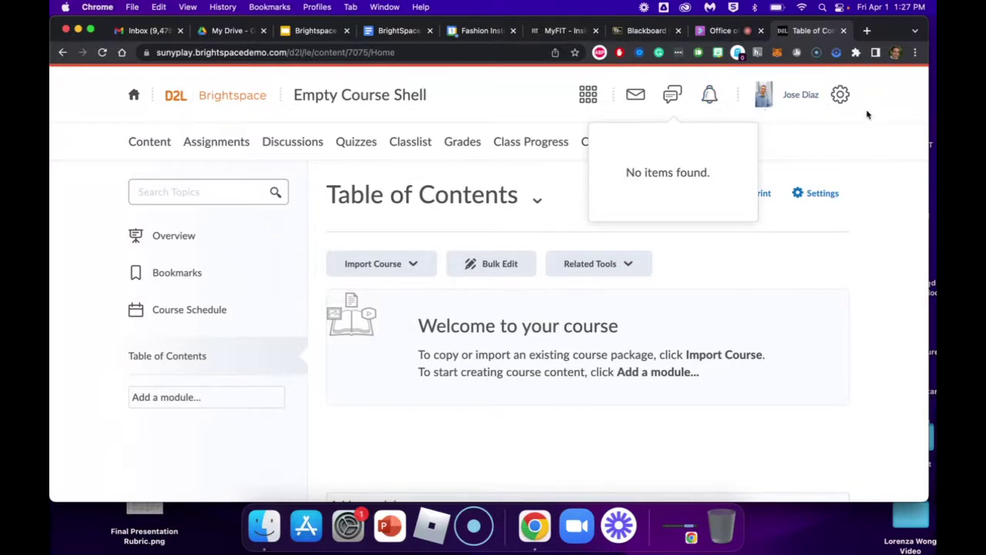
pyautogui.click(884, 102)
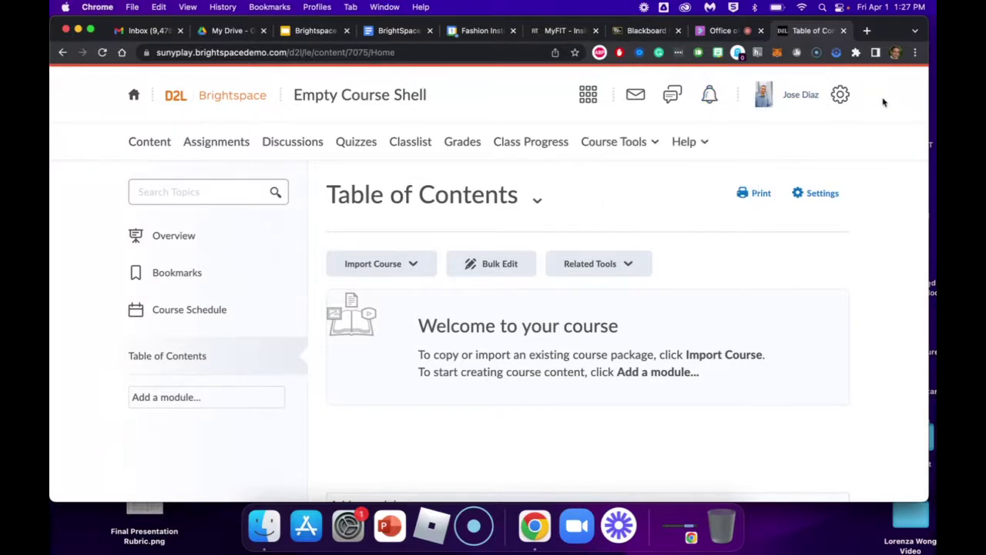
# Open your own user profile for editing and examine the picture, Nickname, Hometown and Homepage fields.
pyautogui.click(784, 100)
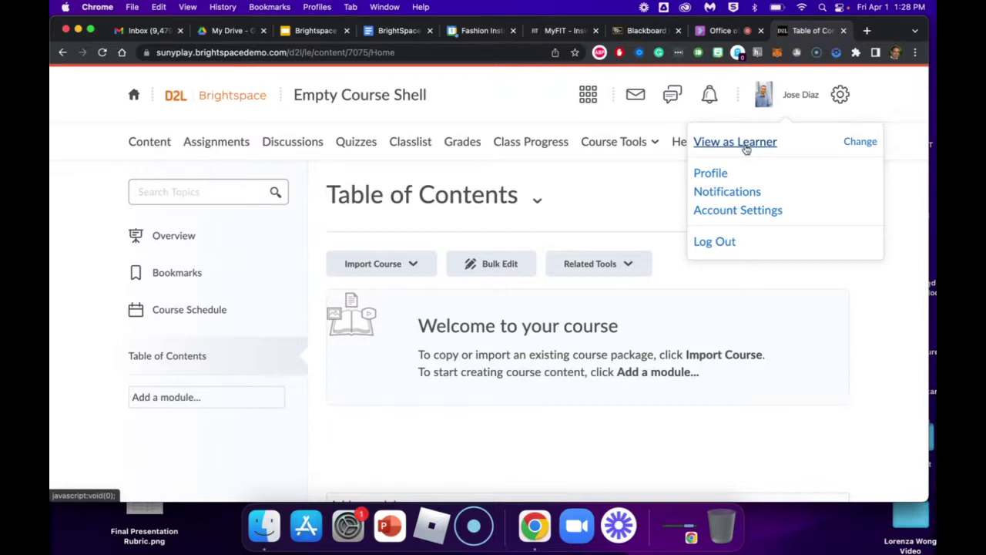
pyautogui.click(712, 176)
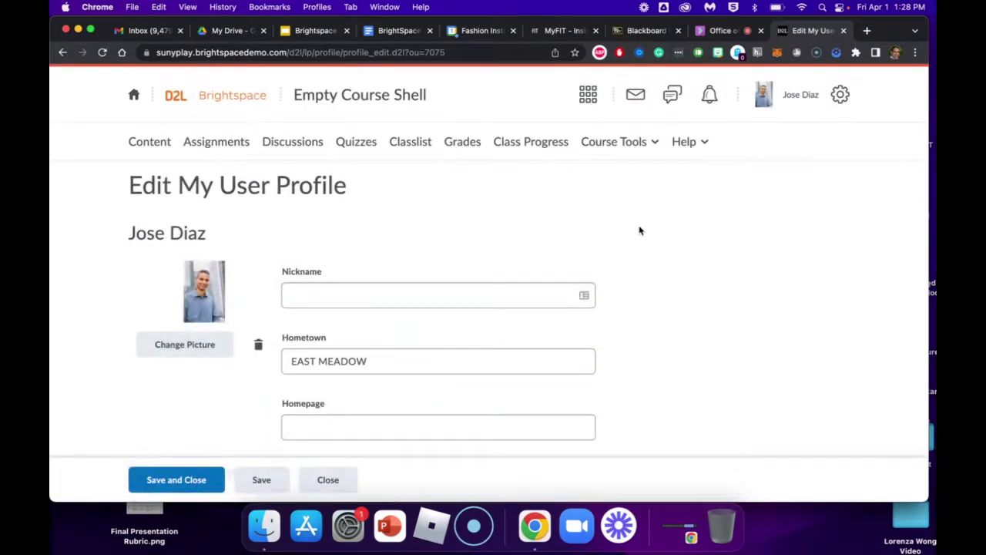
pyautogui.scroll(-3, 640, 231)
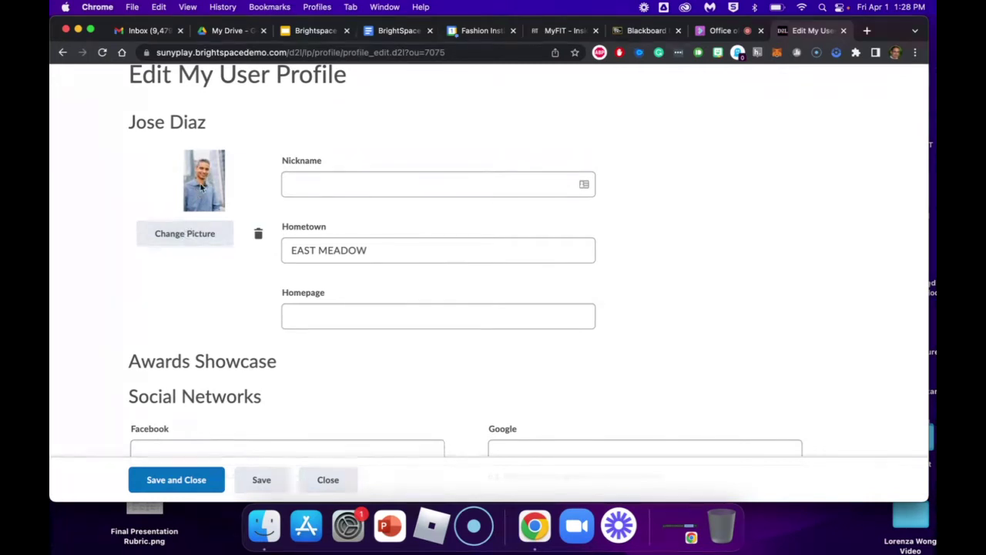
pyautogui.click(344, 181)
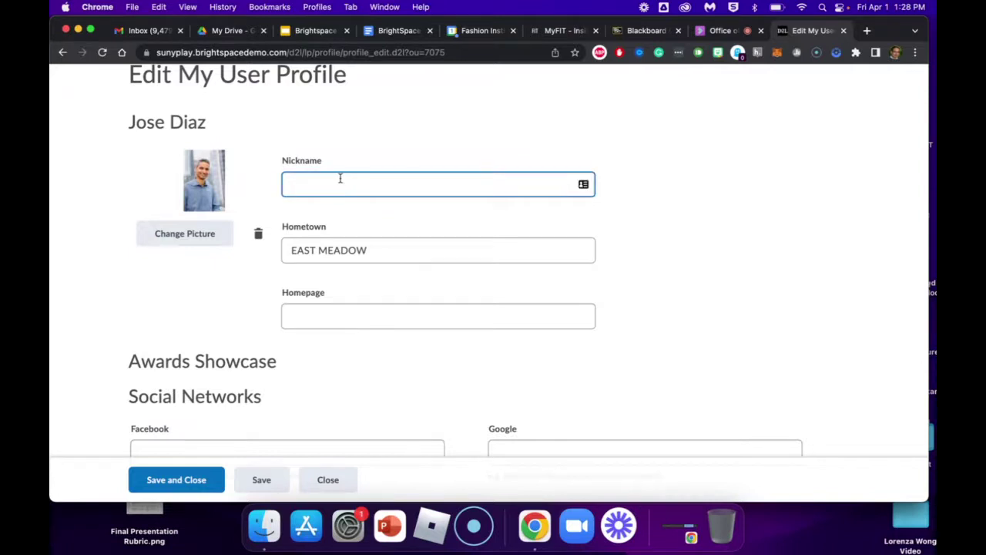
pyautogui.click(181, 163)
pyautogui.click(305, 159)
# Examine the Social Networks and Contact Information fields of the user profile.
pyautogui.scroll(-5, 680, 293)
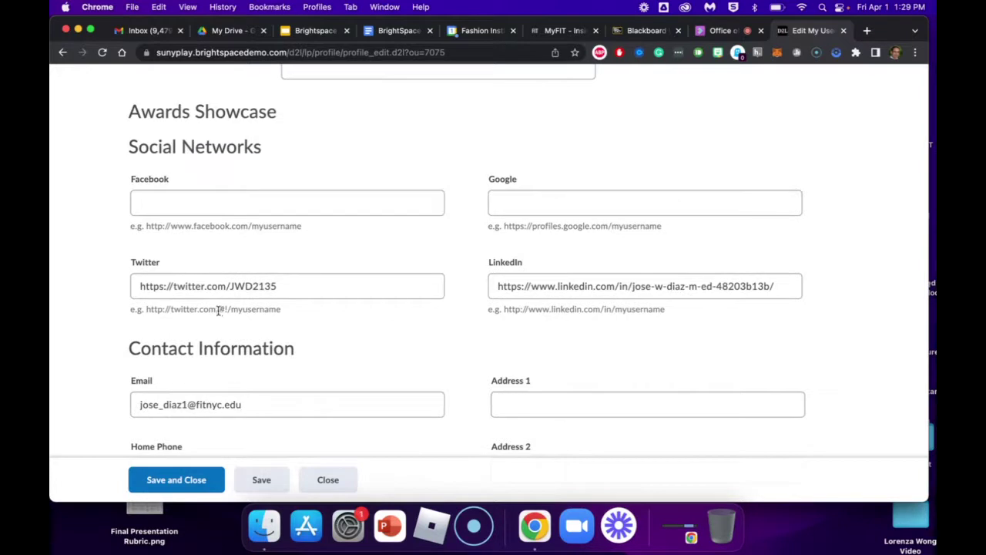
pyautogui.click(171, 287)
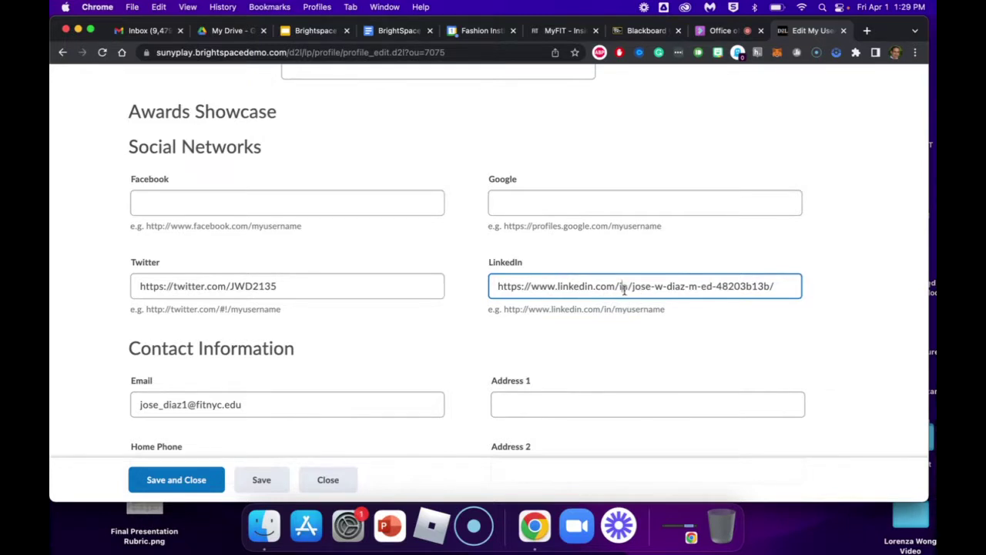
pyautogui.scroll(-3, 624, 289)
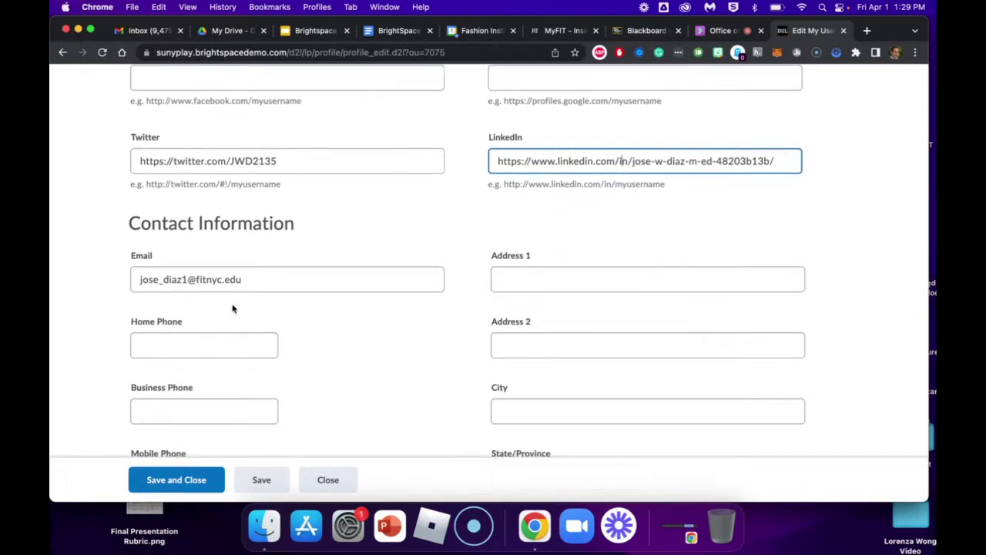
pyautogui.scroll(-3, 215, 306)
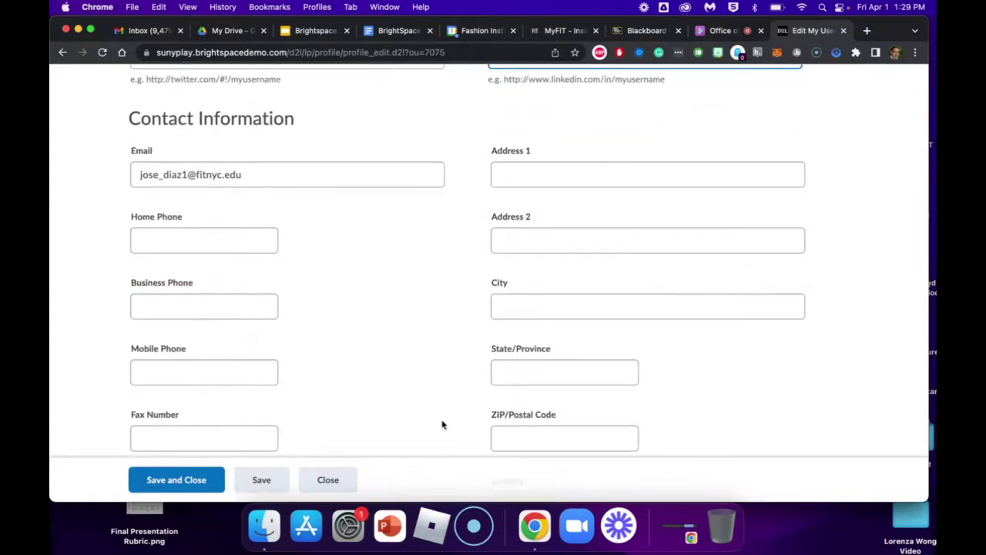
# Review the Education and Work and Personal Info fields, and save and close the user profile.
pyautogui.scroll(-9, 442, 425)
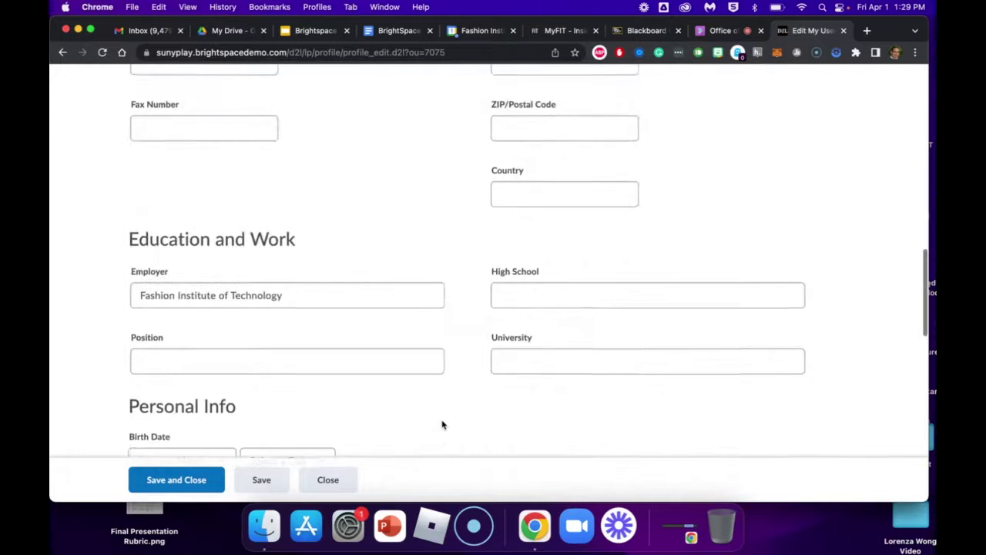
pyautogui.scroll(-5, 442, 424)
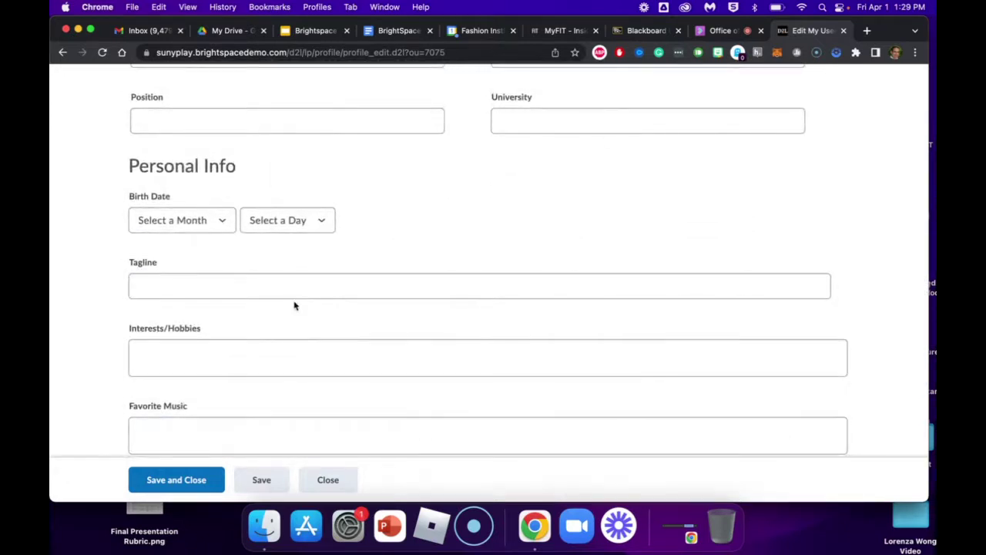
pyautogui.scroll(-6, 294, 306)
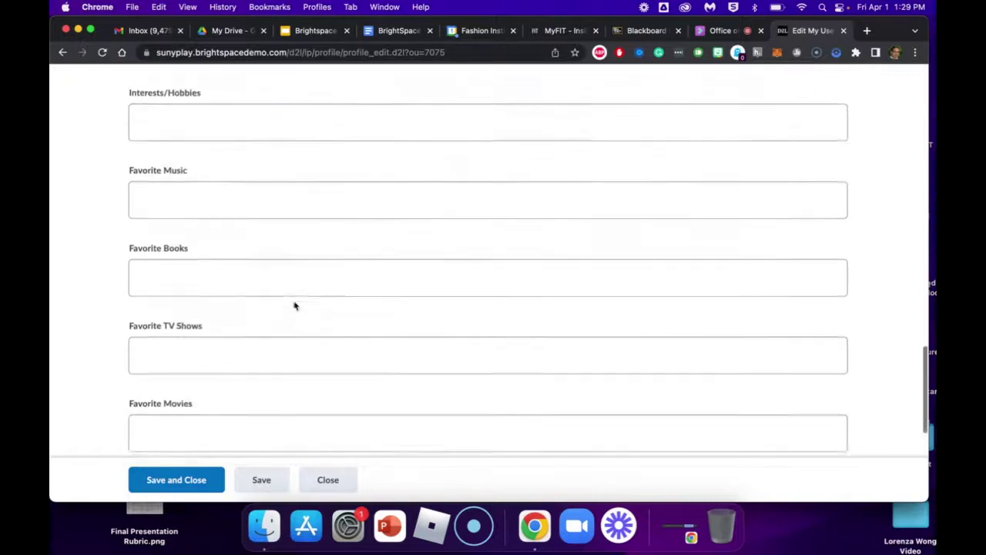
pyautogui.scroll(-8, 293, 306)
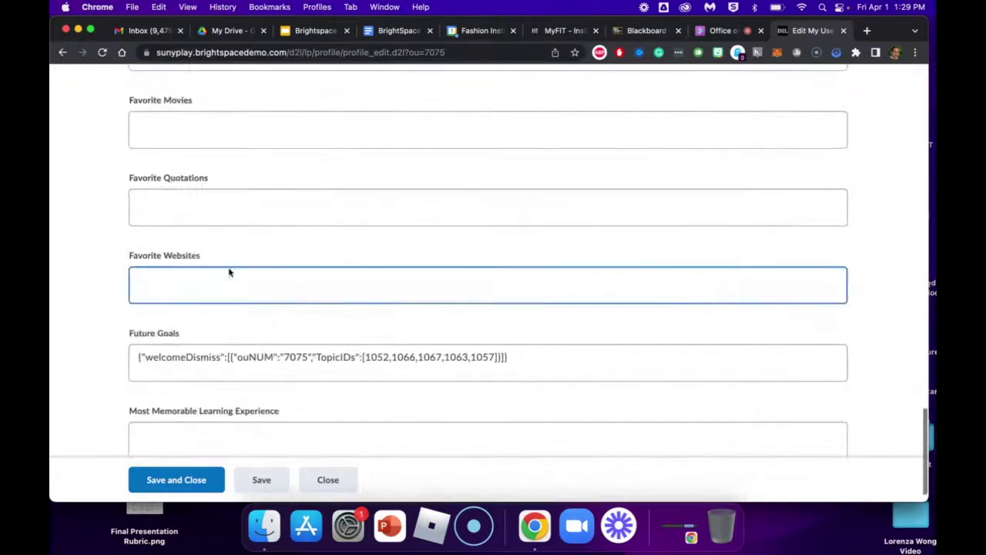
pyautogui.scroll(-1, 264, 313)
pyautogui.scroll(1, 267, 294)
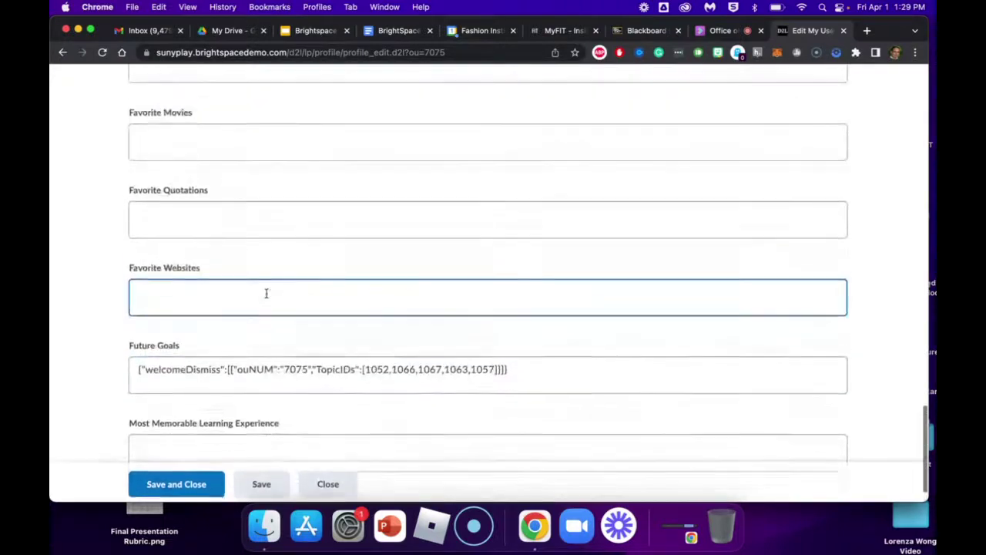
pyautogui.scroll(-1, 266, 293)
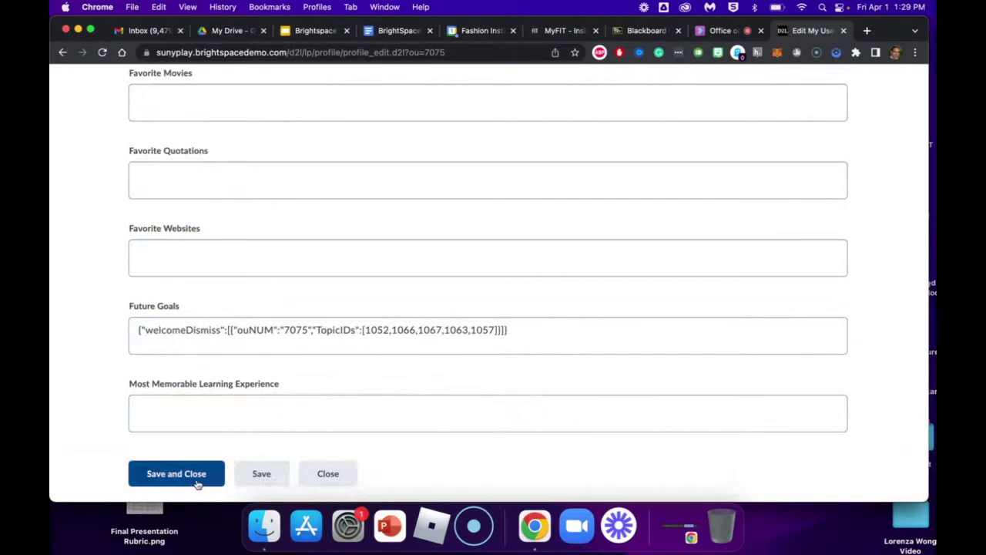
pyautogui.click(198, 483)
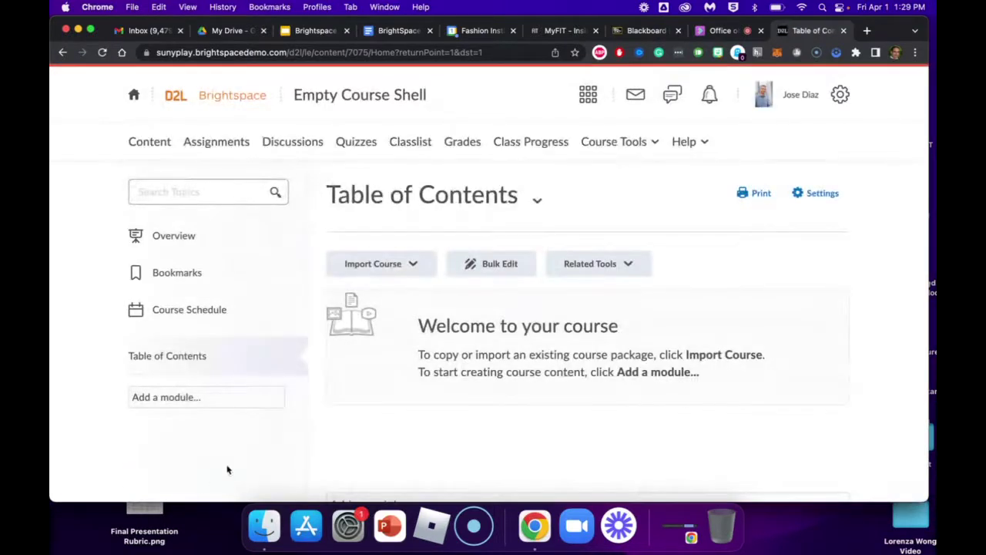
# Open the account's Notifications settings and examine the Pulse app section and the email and mobile contact methods.
pyautogui.click(800, 93)
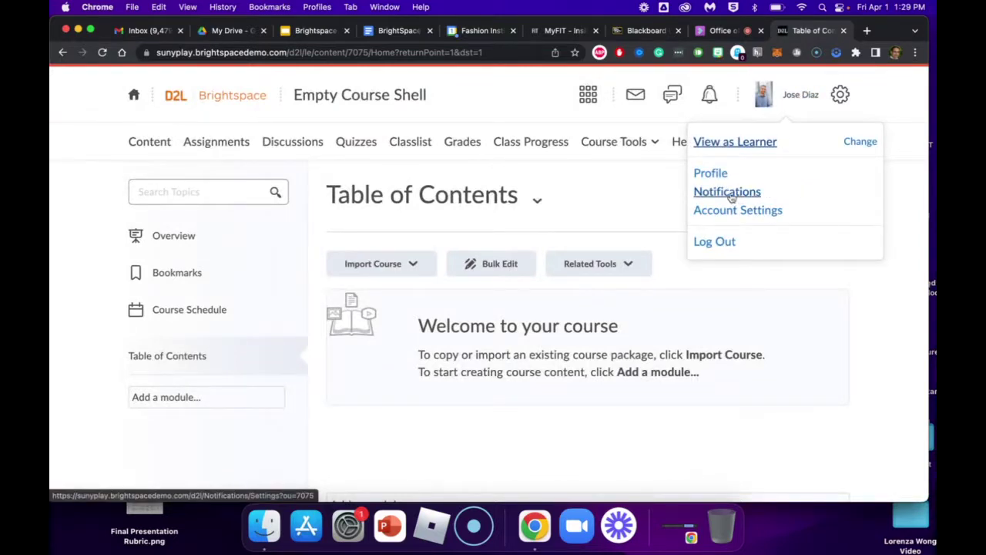
pyautogui.click(730, 197)
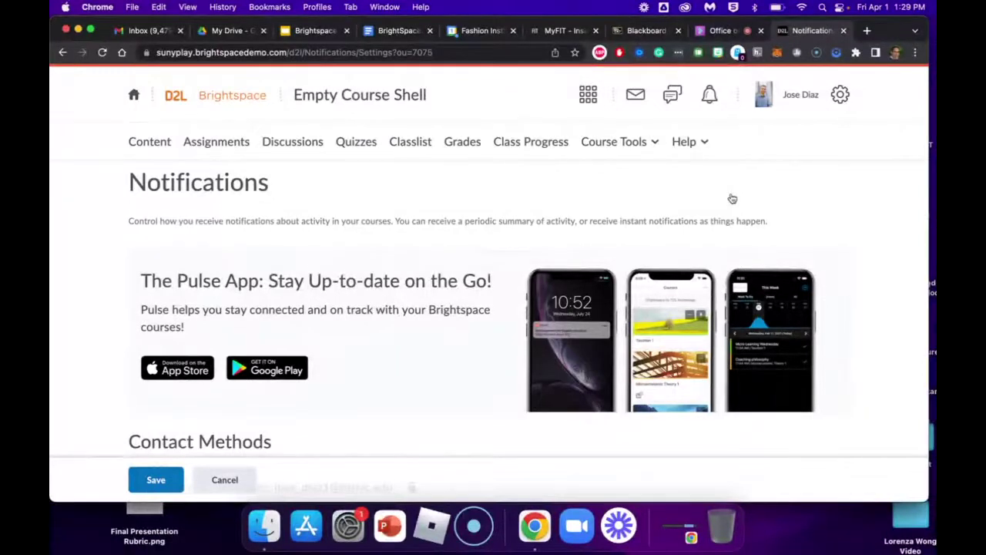
pyautogui.scroll(-2, 732, 199)
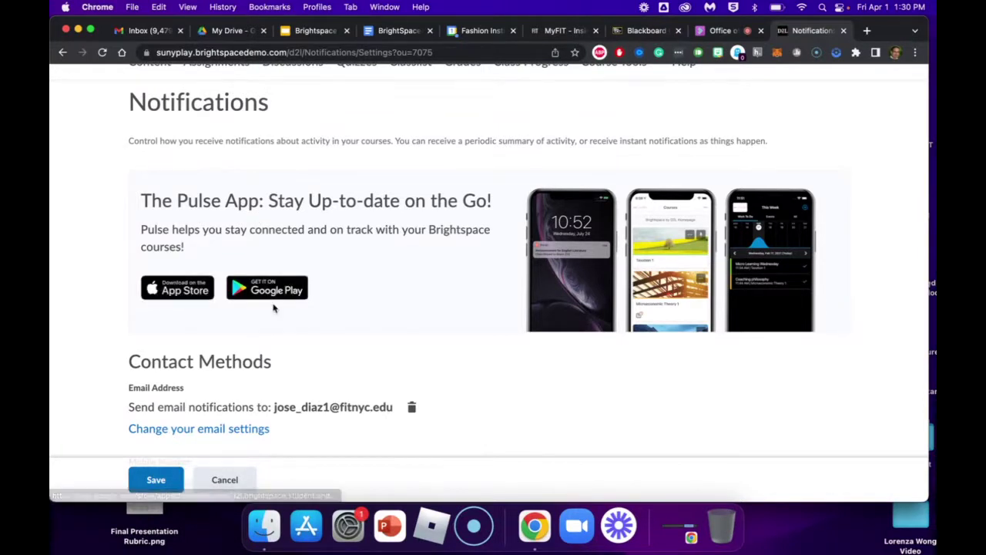
pyautogui.scroll(-10, 273, 308)
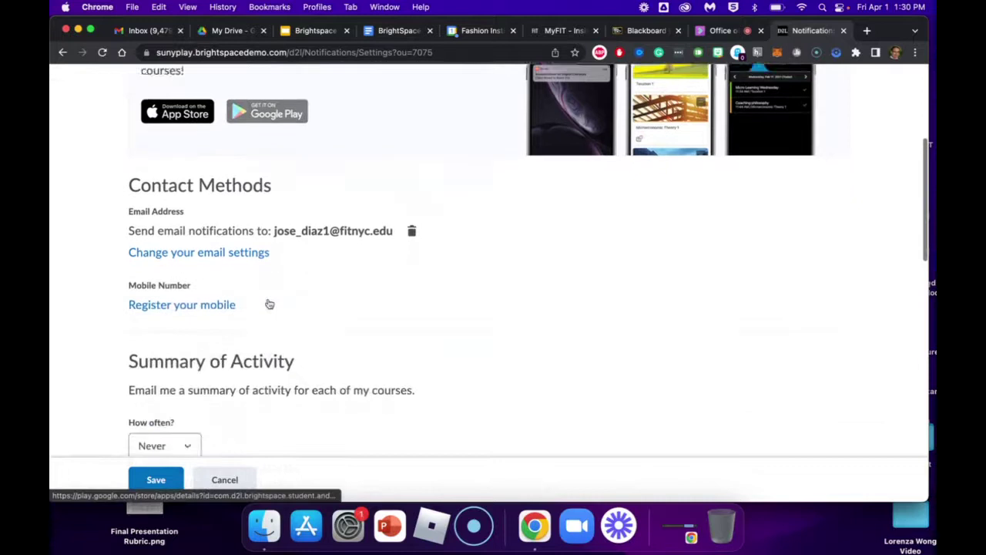
pyautogui.scroll(-2, 269, 303)
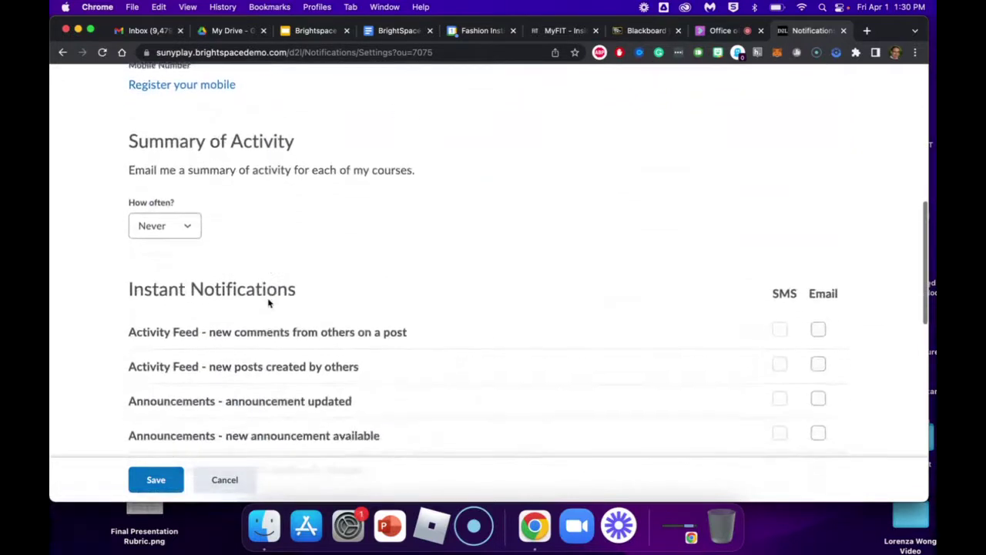
pyautogui.scroll(2, 269, 303)
pyautogui.scroll(5, 269, 302)
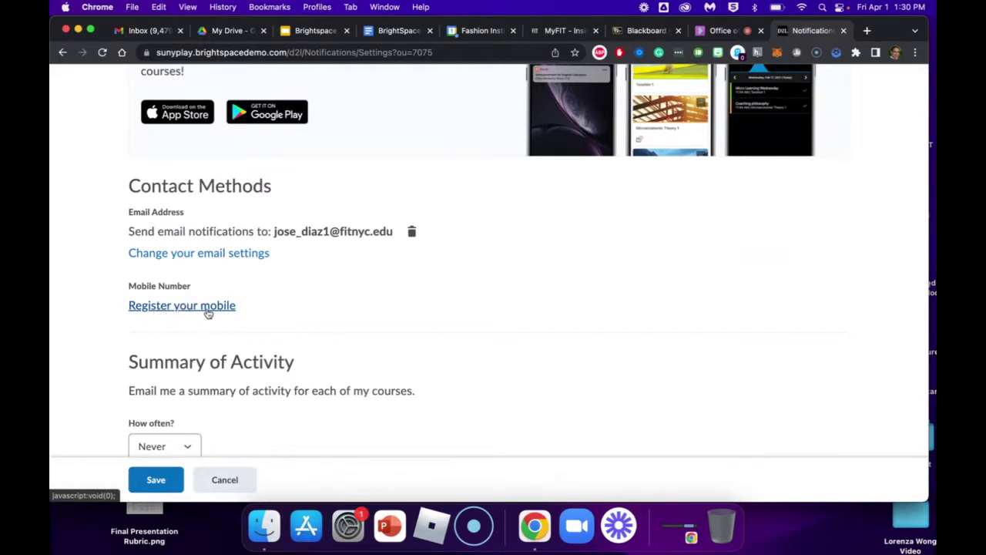
pyautogui.scroll(-5, 208, 313)
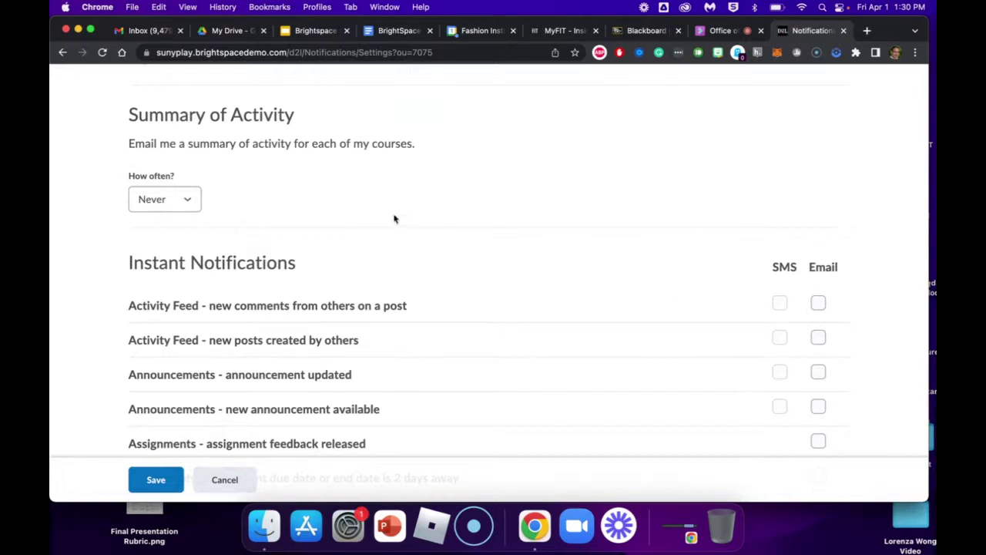
pyautogui.scroll(3, 185, 171)
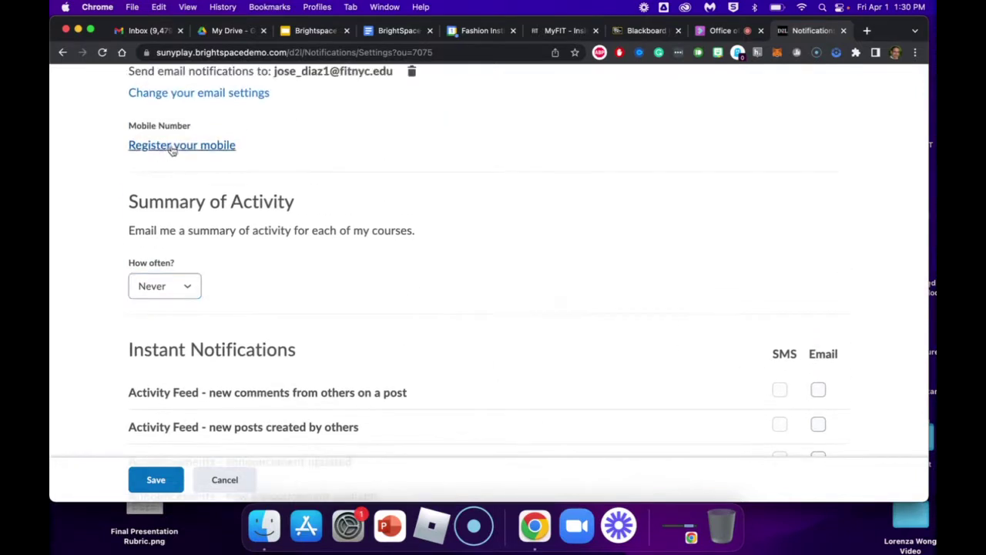
pyautogui.scroll(-3, 274, 287)
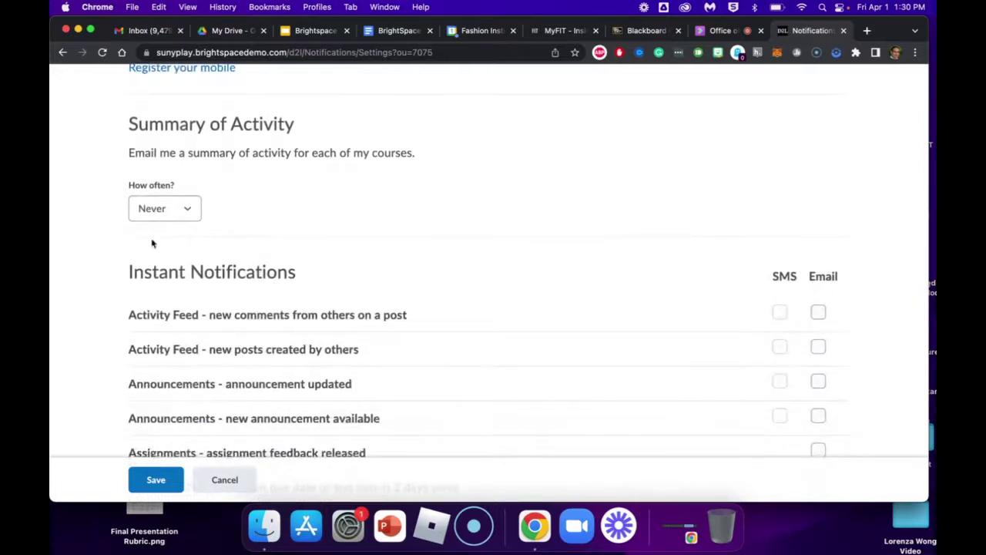
# View the Summary of Activity frequency options without changing them, and examine the SMS and Email choices under Instant Notifications.
pyautogui.click(185, 212)
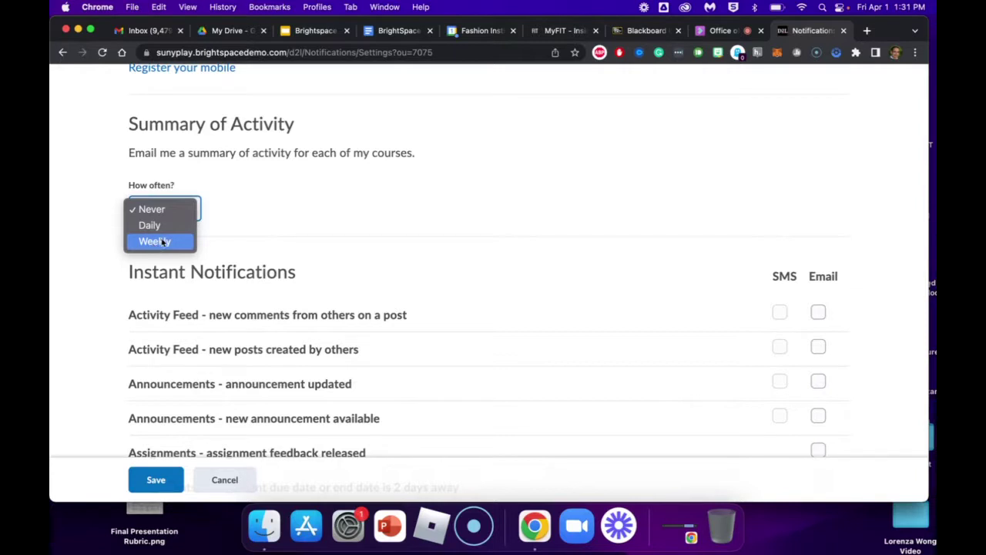
pyautogui.click(231, 214)
pyautogui.scroll(-4, 233, 216)
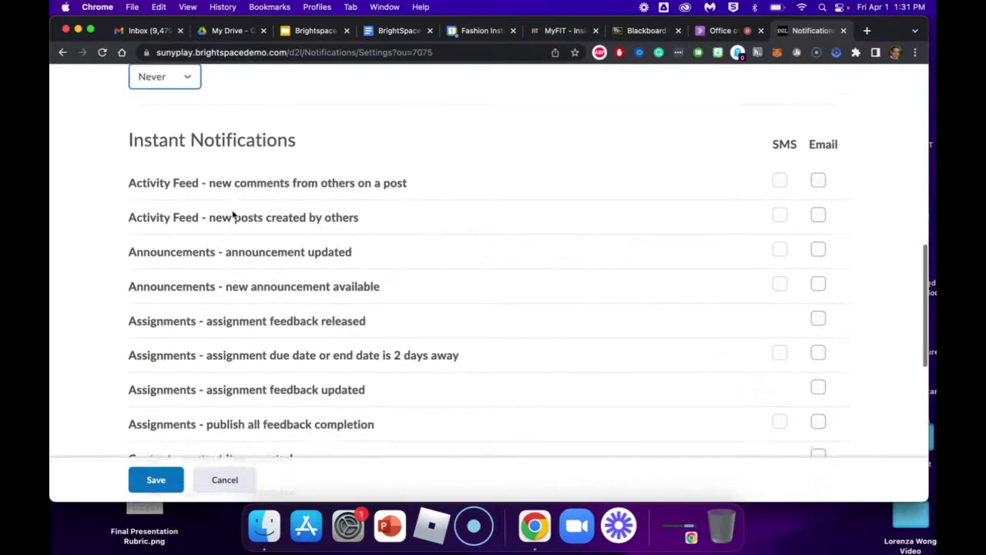
pyautogui.scroll(-1, 299, 268)
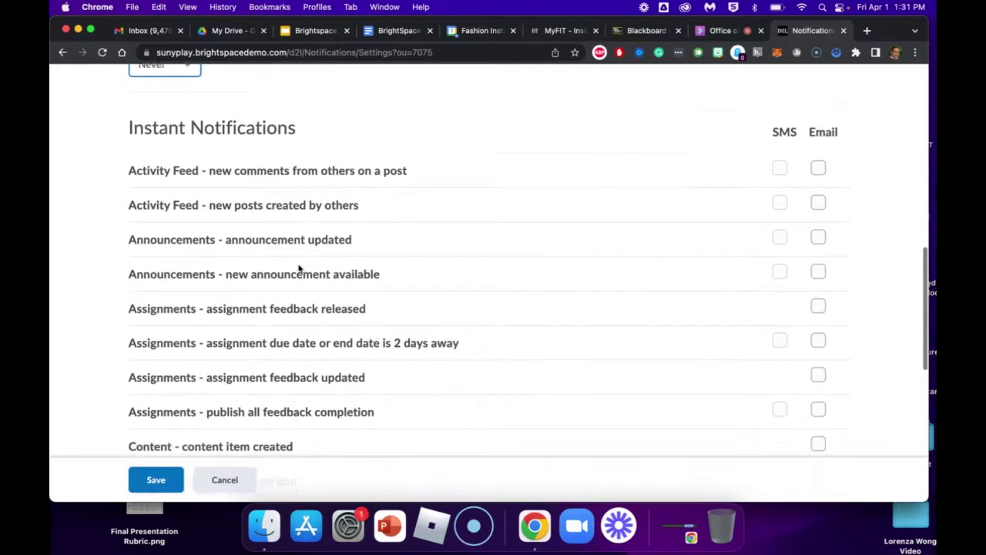
pyautogui.scroll(-6, 299, 268)
pyautogui.scroll(6, 299, 267)
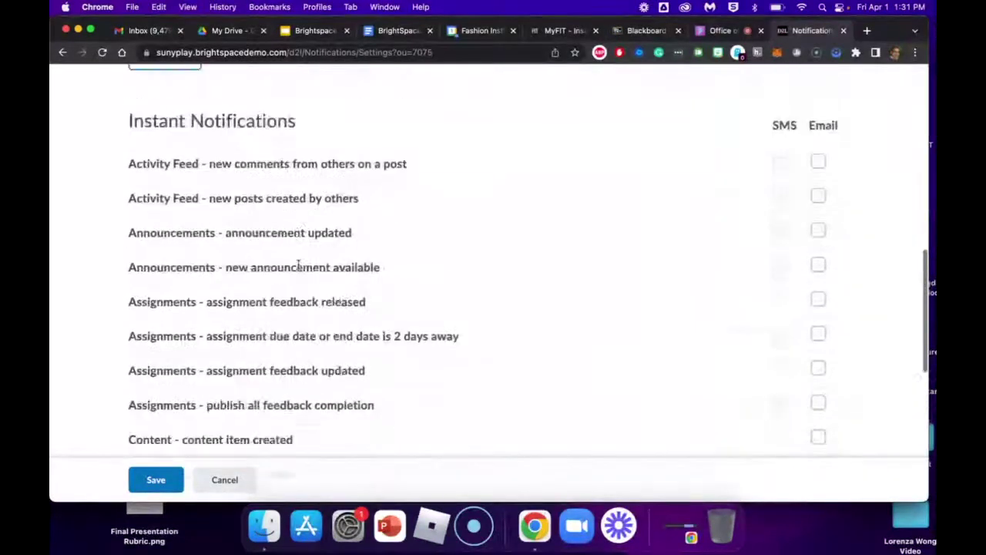
pyautogui.scroll(2, 299, 266)
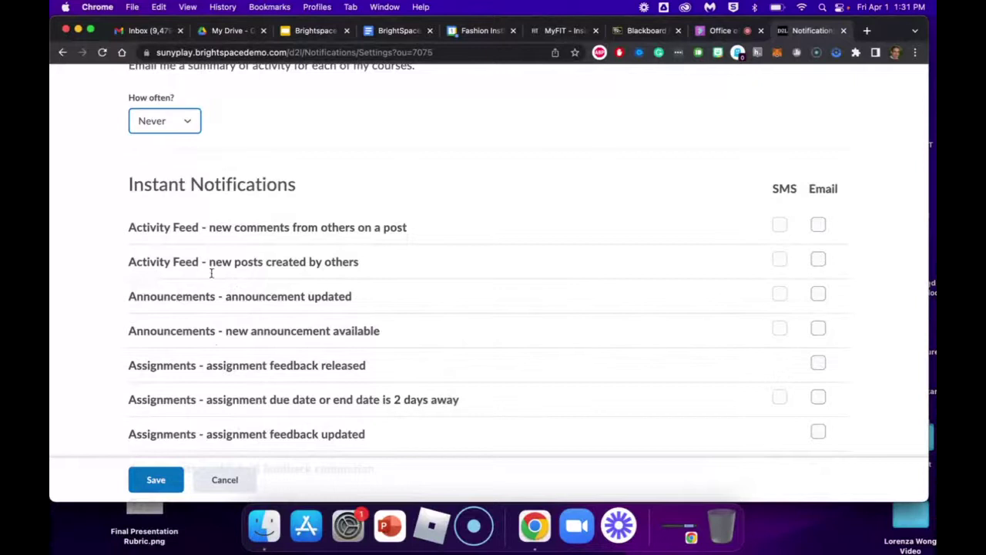
pyautogui.scroll(-7, 225, 368)
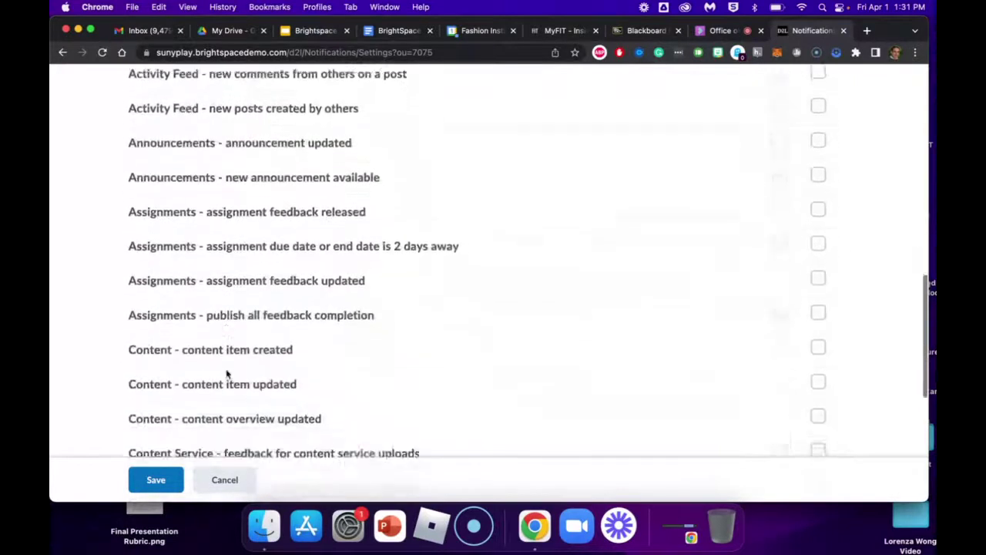
pyautogui.scroll(-5, 226, 373)
pyautogui.scroll(3, 226, 373)
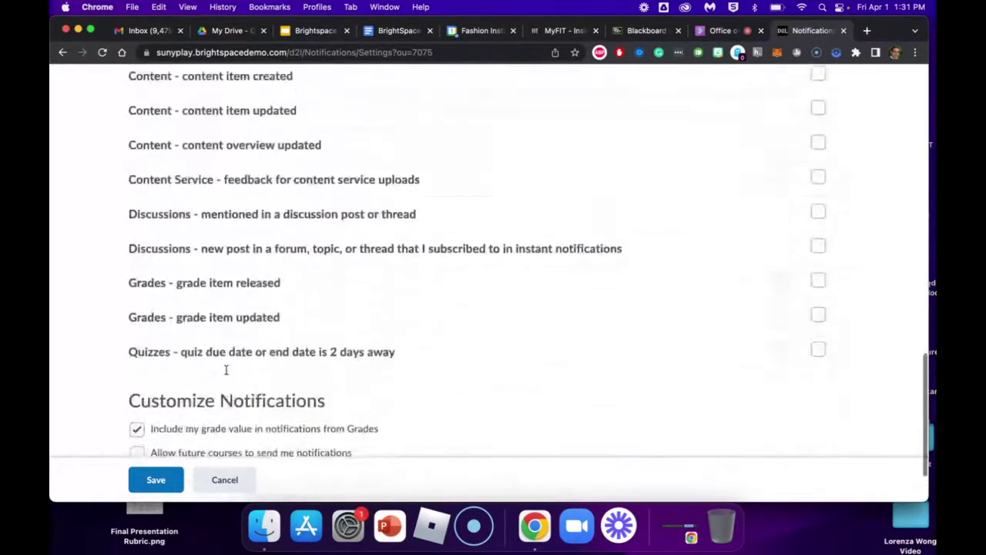
pyautogui.scroll(6, 226, 372)
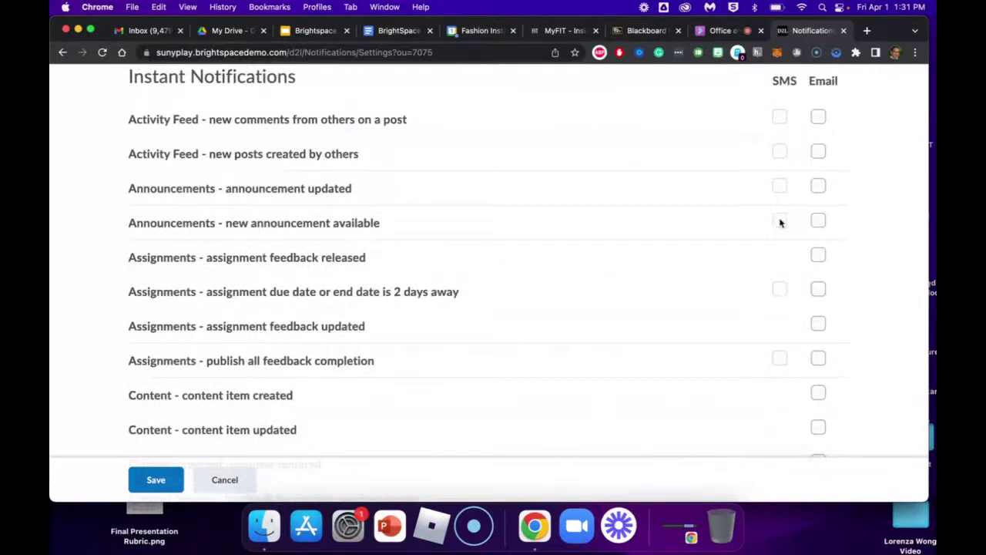
# Examine the remaining Instant Notifications, Customize Notifications and Exclude Some Courses options, and leave the notification settings without saving.
pyautogui.scroll(-6, 745, 315)
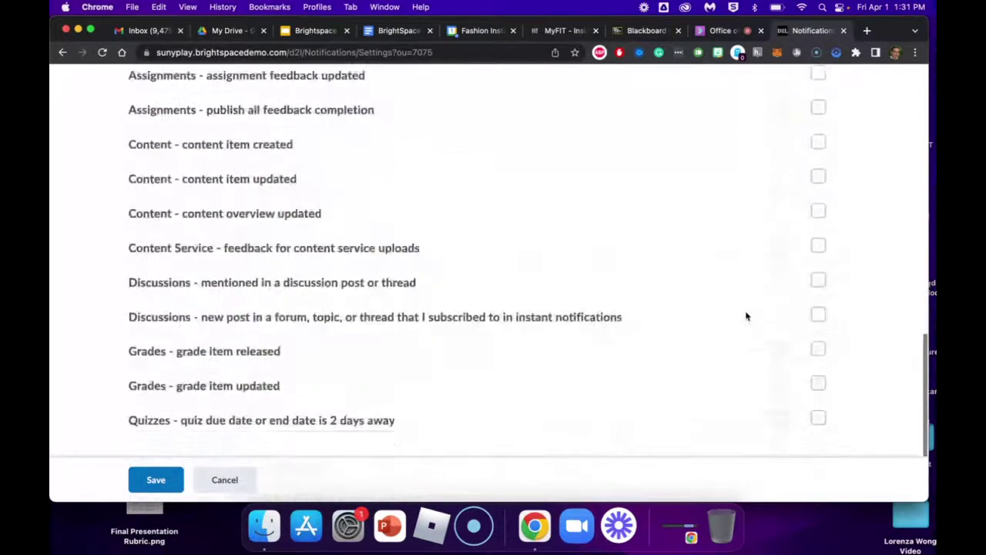
pyautogui.scroll(-4, 746, 316)
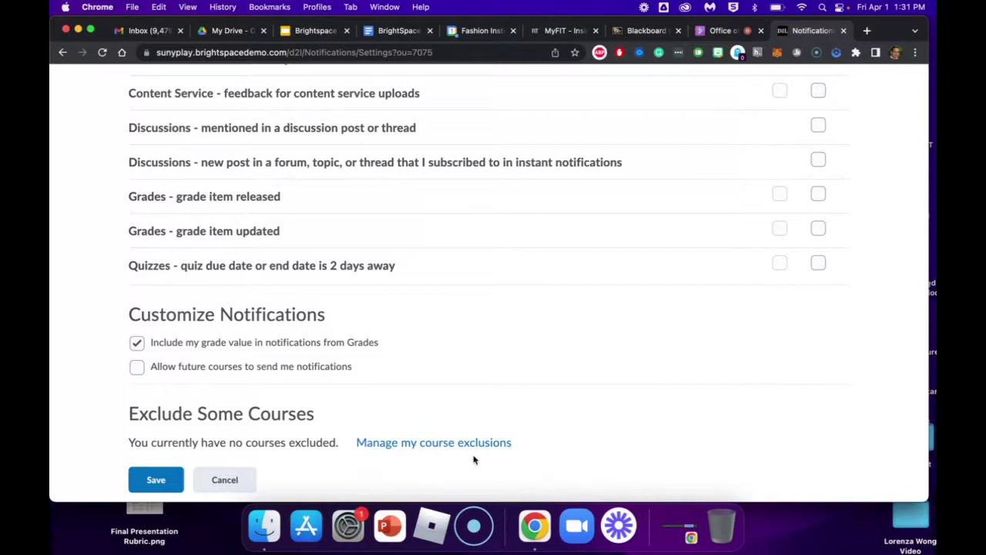
pyautogui.scroll(3, 394, 235)
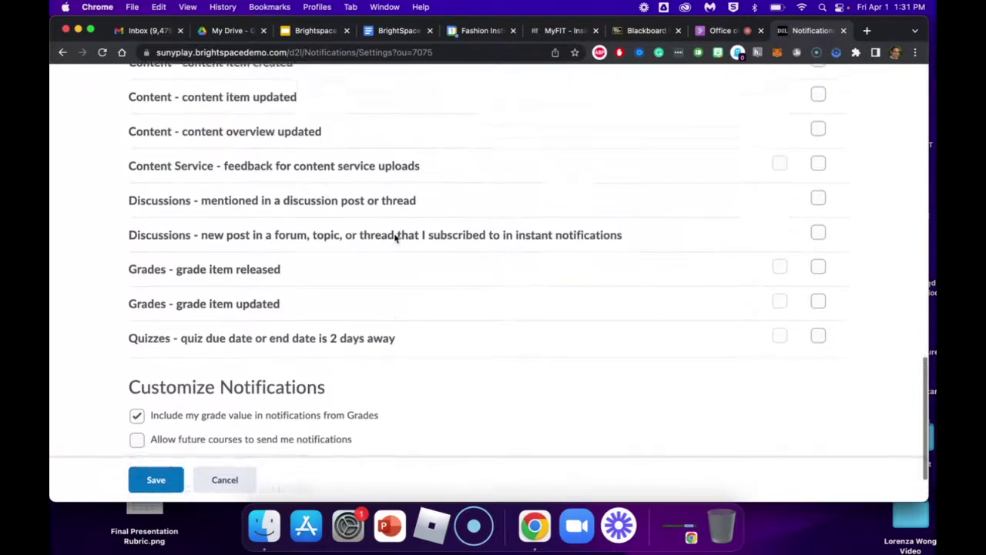
pyautogui.scroll(-3, 394, 237)
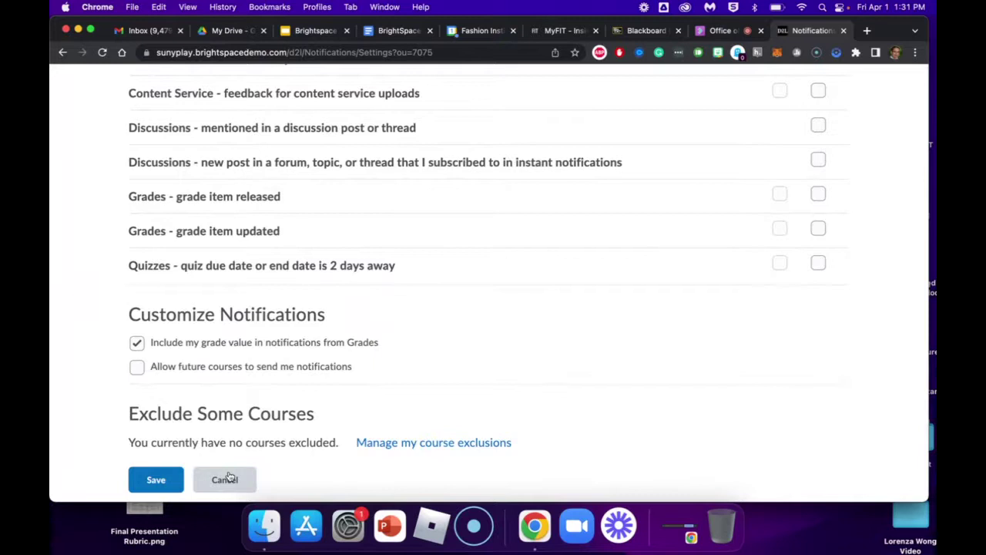
pyautogui.click(228, 477)
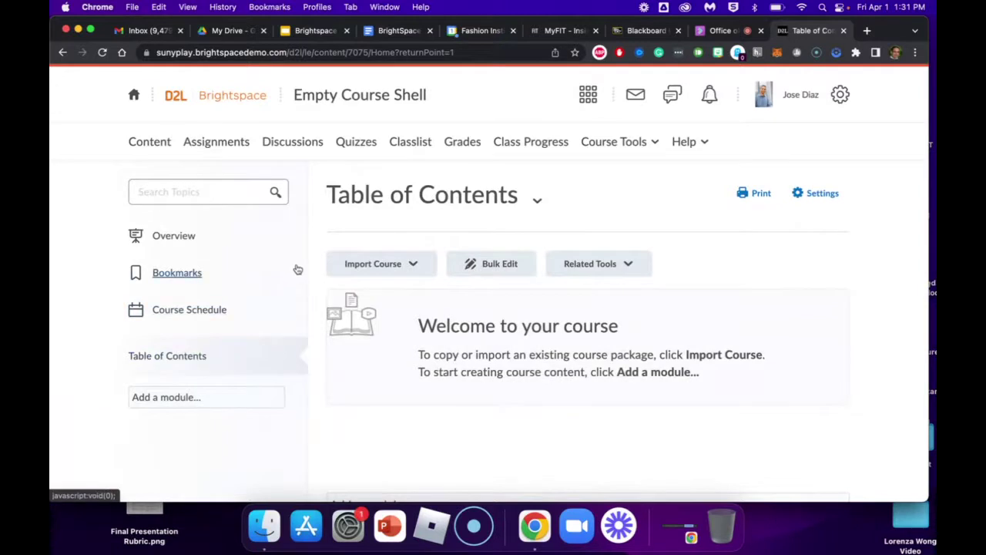
# Return to the Brightspace homepage and examine the My Courses, Quick Eval and Announcements widgets.
pyautogui.scroll(-1, 297, 270)
pyautogui.scroll(1, 298, 270)
pyautogui.click(134, 97)
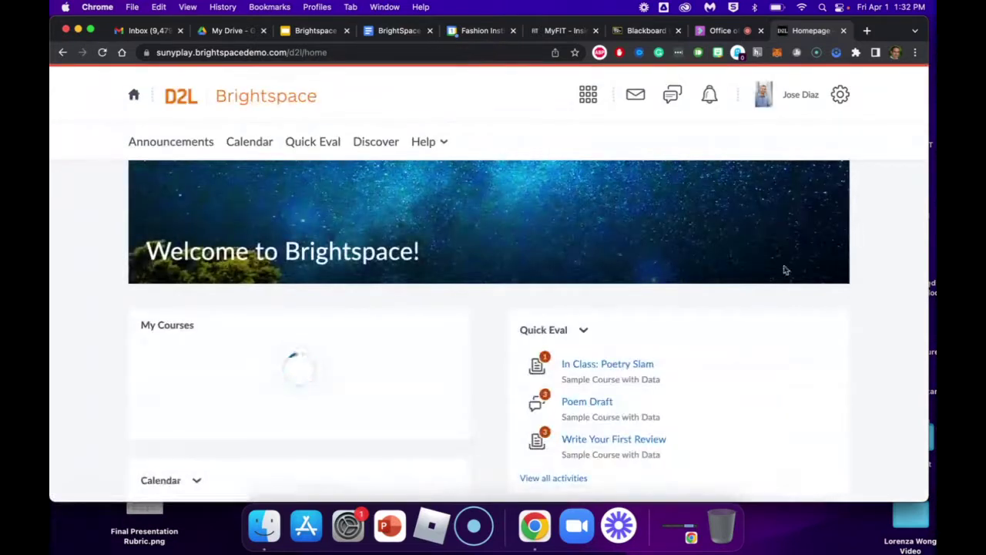
pyautogui.scroll(-2, 843, 385)
pyautogui.scroll(-2, 842, 389)
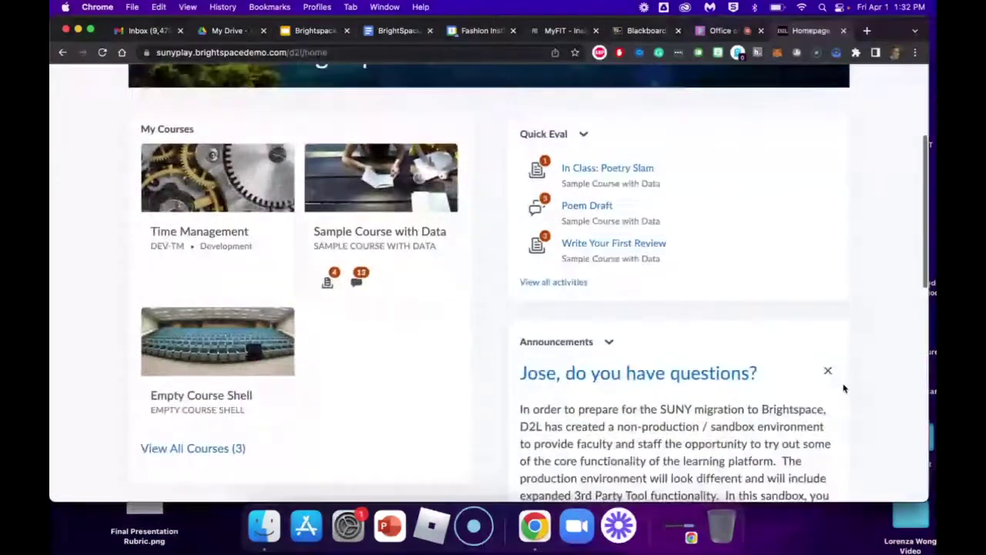
pyautogui.scroll(1, 578, 266)
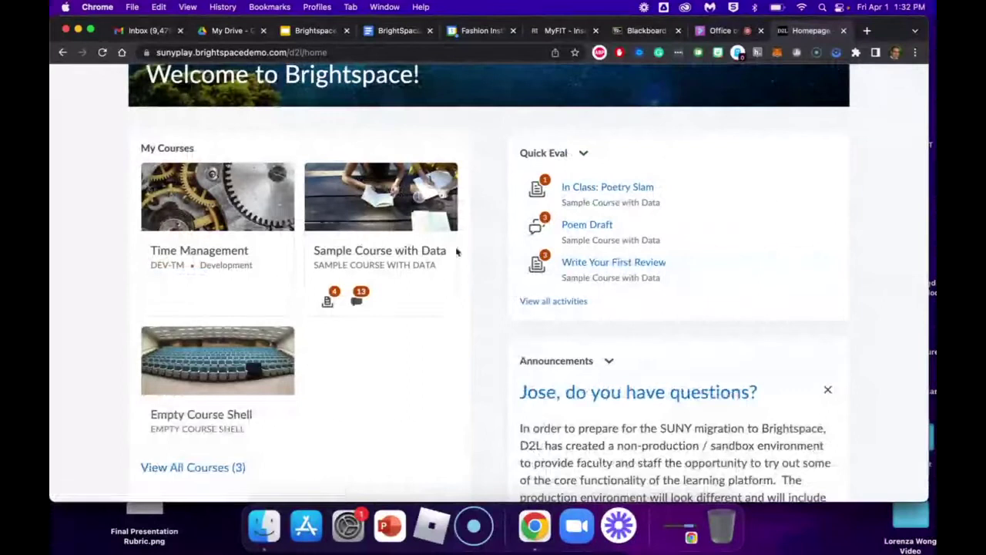
pyautogui.scroll(-1, 586, 339)
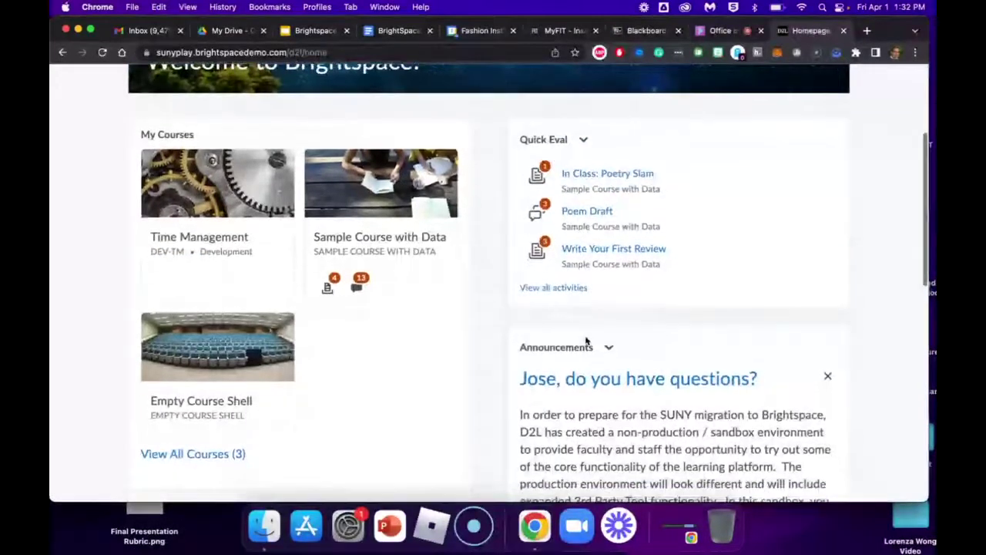
pyautogui.scroll(-10, 585, 339)
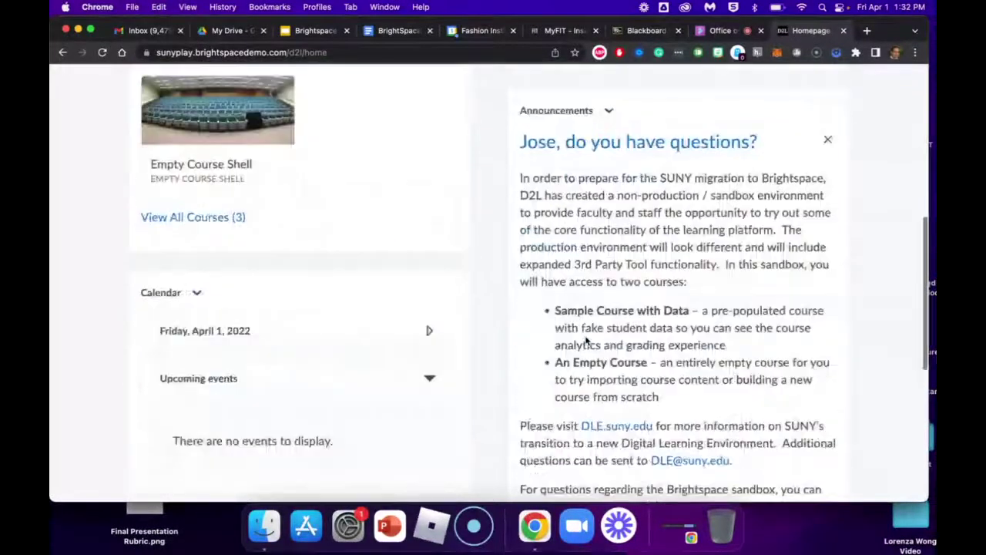
pyautogui.scroll(10, 585, 341)
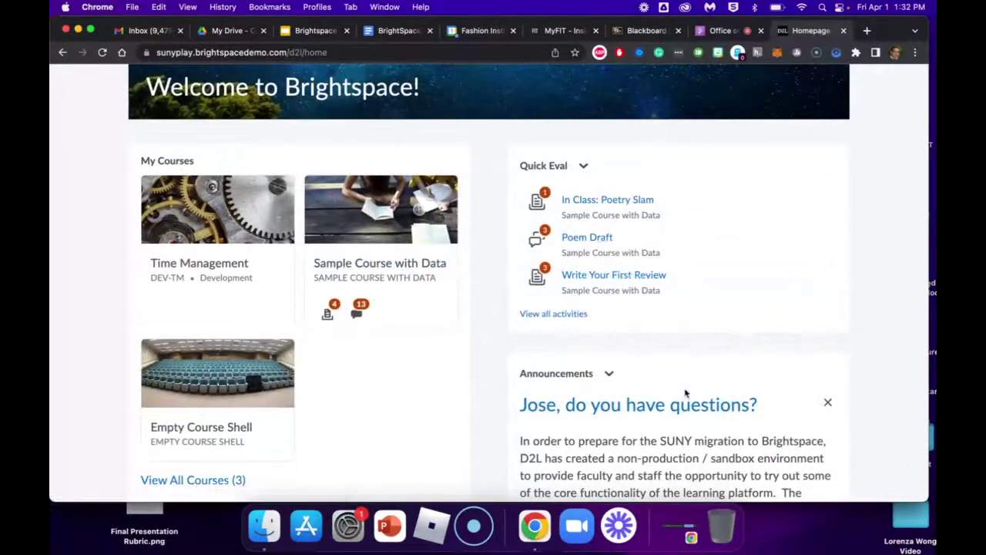
pyautogui.scroll(-3, 684, 389)
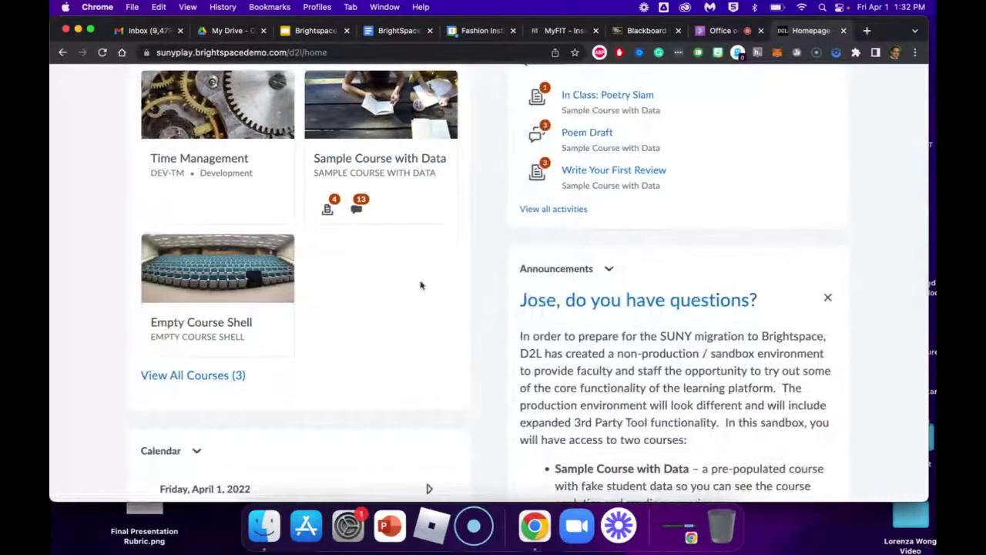
pyautogui.scroll(2, 356, 195)
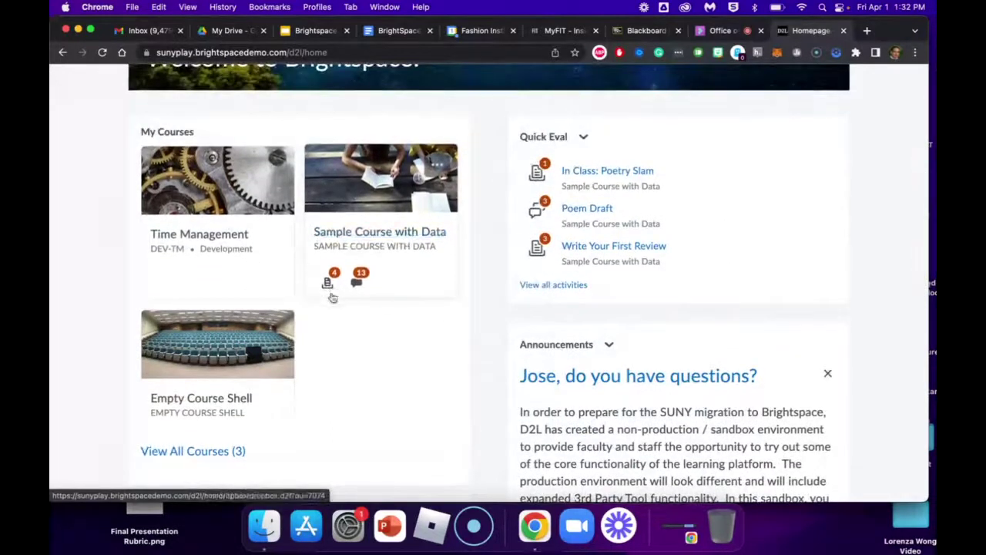
# Examine the homepage's Calendar widget and its announcements through to the one about the Brightspace Pulse app.
pyautogui.scroll(-5, 339, 309)
pyautogui.scroll(-8, 359, 341)
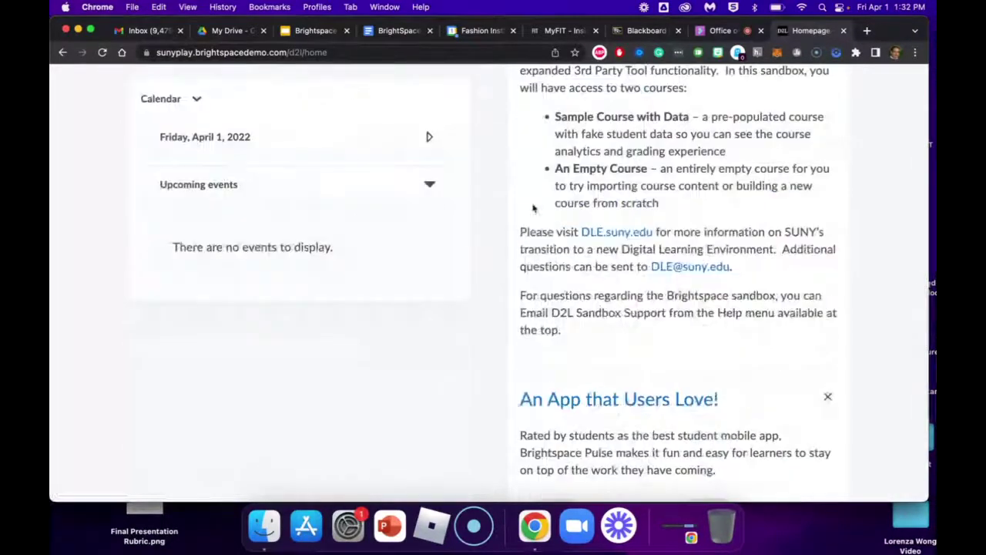
pyautogui.scroll(-5, 637, 268)
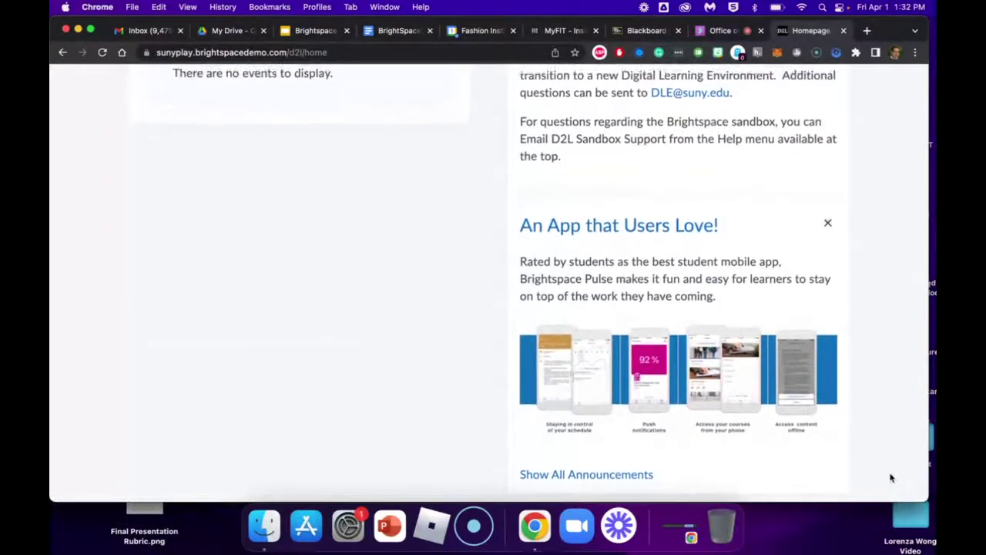
pyautogui.scroll(-1, 890, 478)
pyautogui.scroll(5, 891, 477)
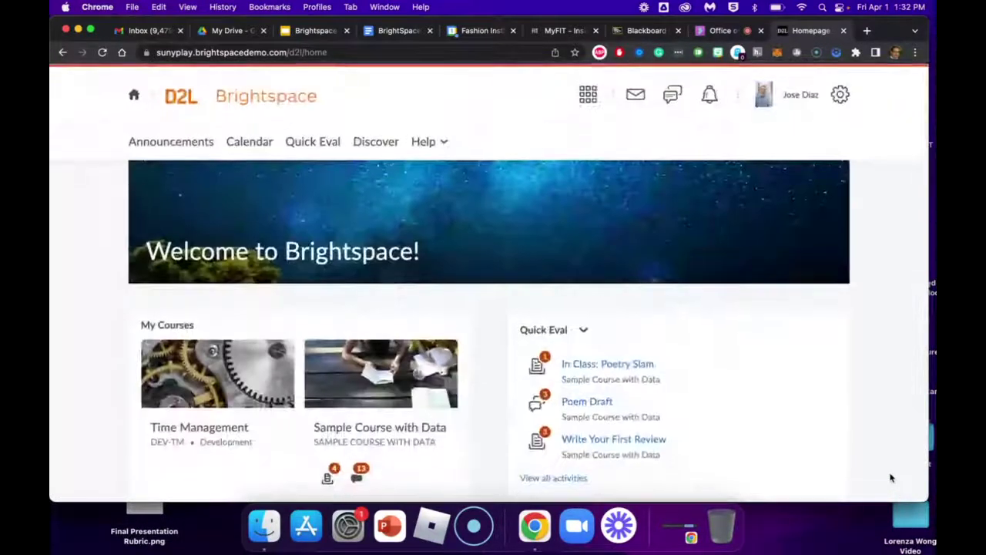
pyautogui.scroll(-10, 890, 478)
pyautogui.scroll(10, 885, 455)
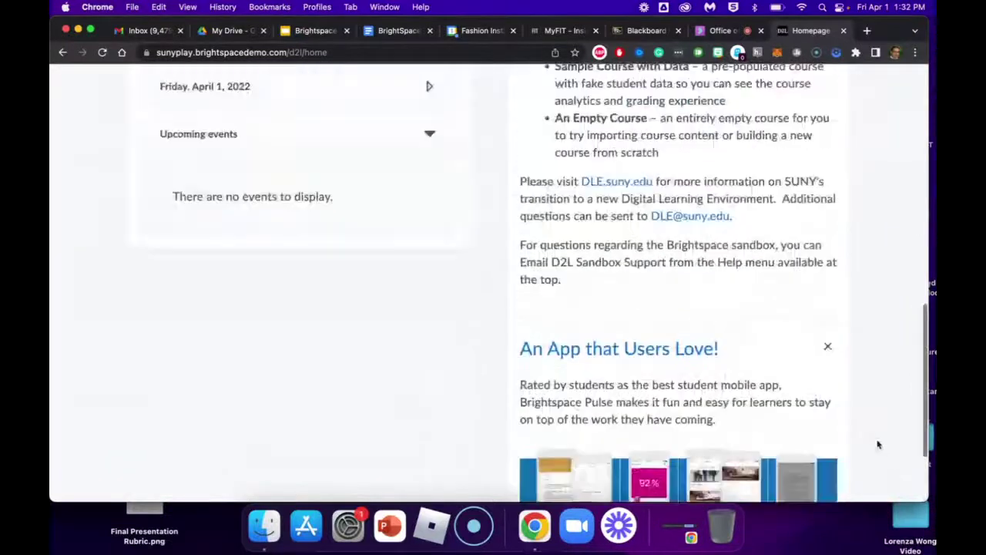
# Reload the homepage twice, looking over its full length and viewing the account's role and profile options.
pyautogui.click(133, 98)
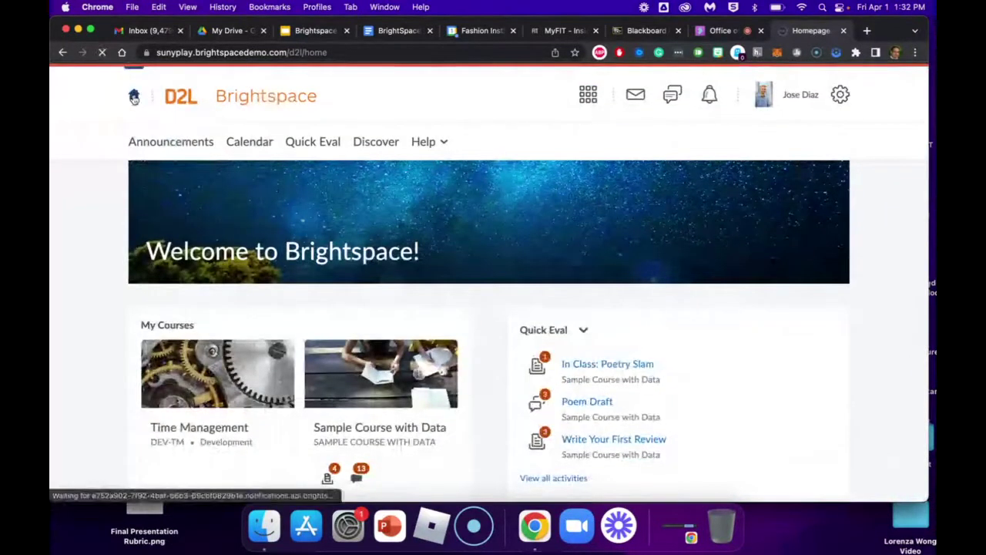
pyautogui.scroll(-10, 693, 428)
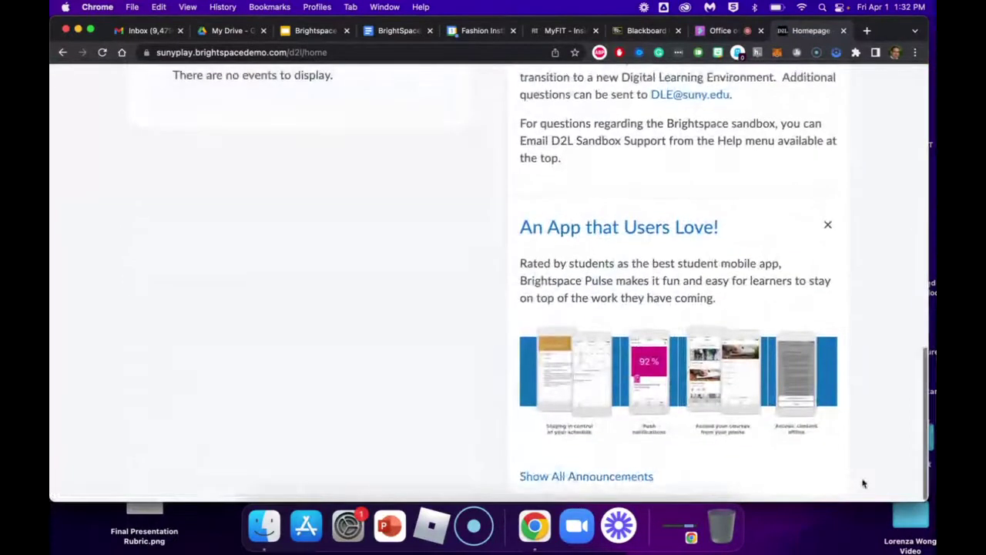
pyautogui.scroll(10, 862, 482)
pyautogui.click(793, 96)
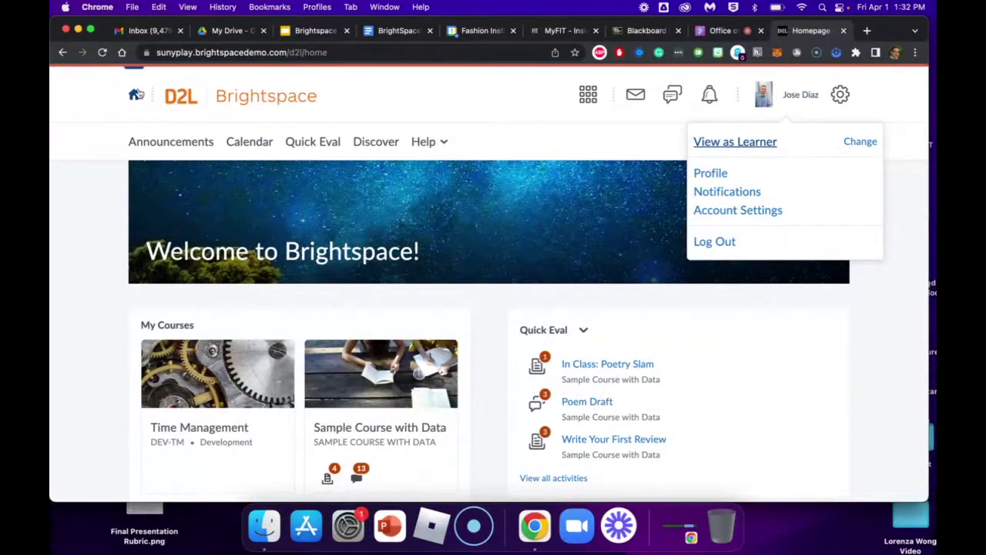
pyautogui.click(134, 94)
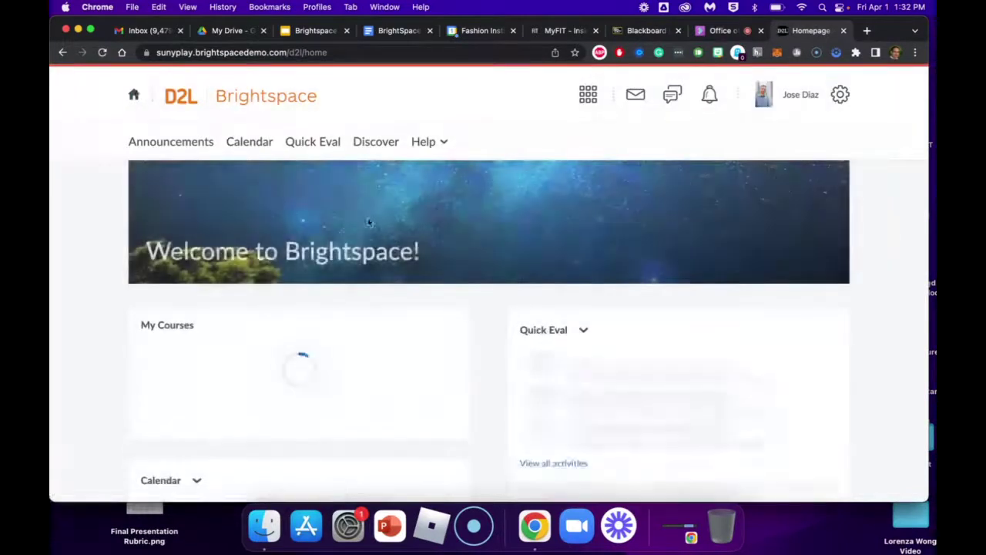
pyautogui.scroll(-10, 805, 399)
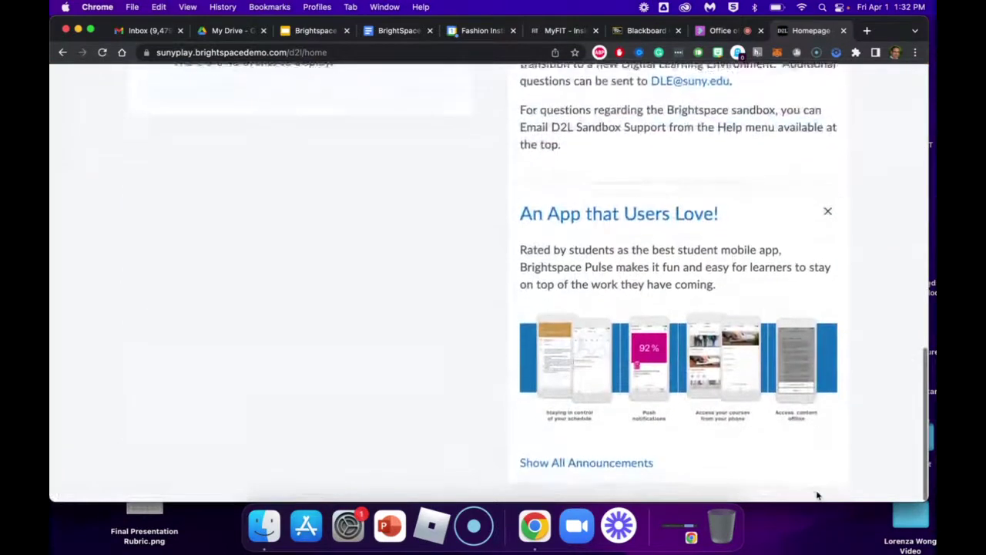
pyautogui.scroll(2, 815, 485)
pyautogui.scroll(-2, 816, 491)
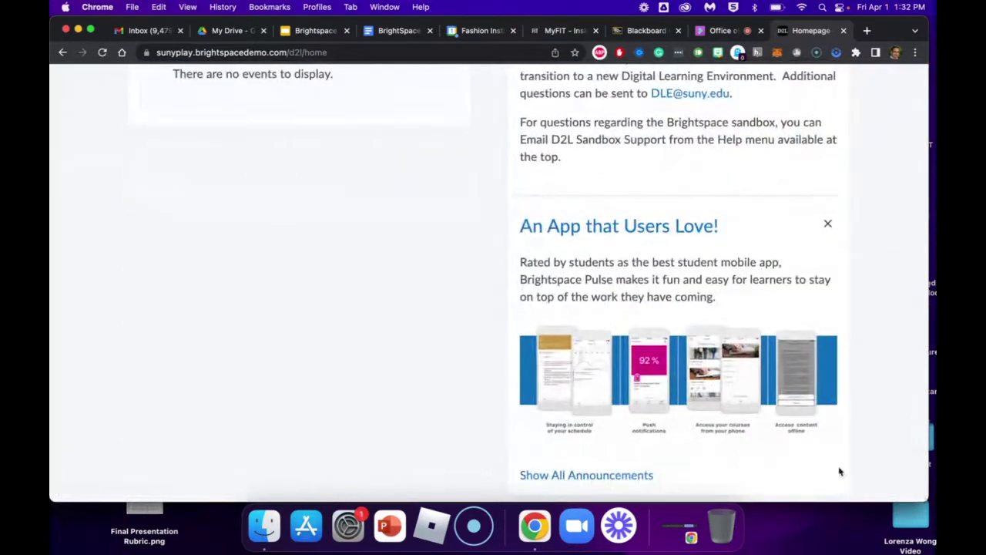
pyautogui.scroll(15, 838, 468)
# View the homepage as a learner in the Student role, and stop viewing as Student.
pyautogui.click(793, 95)
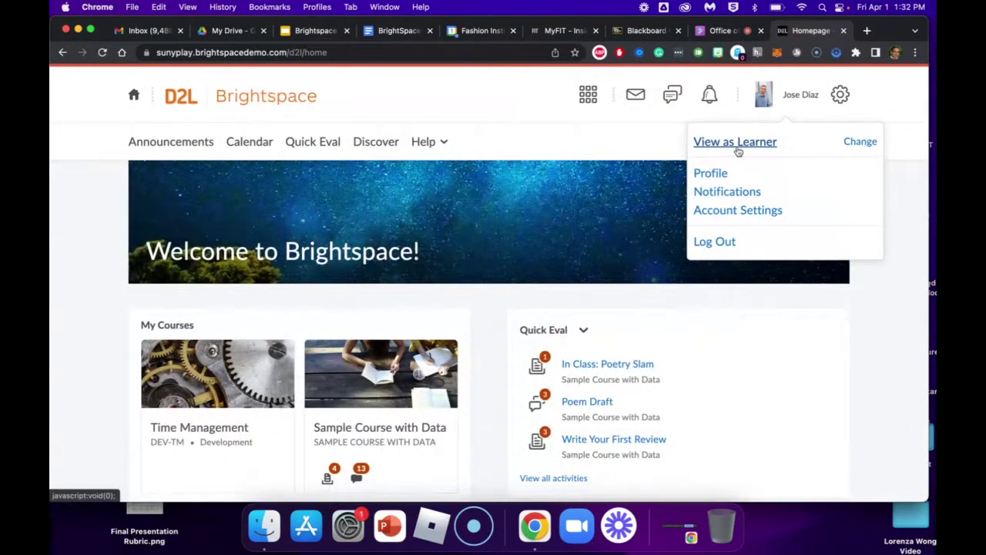
pyautogui.click(855, 142)
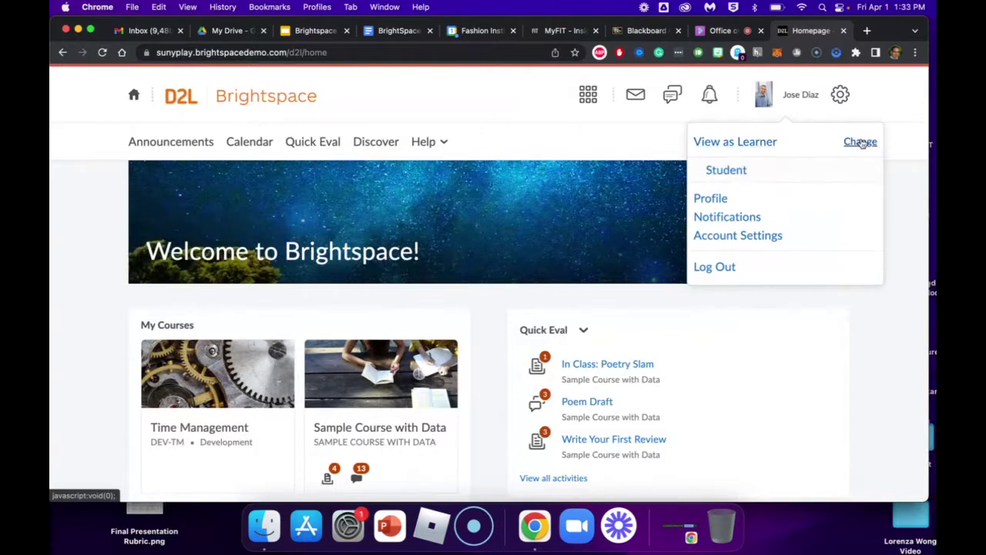
pyautogui.click(727, 171)
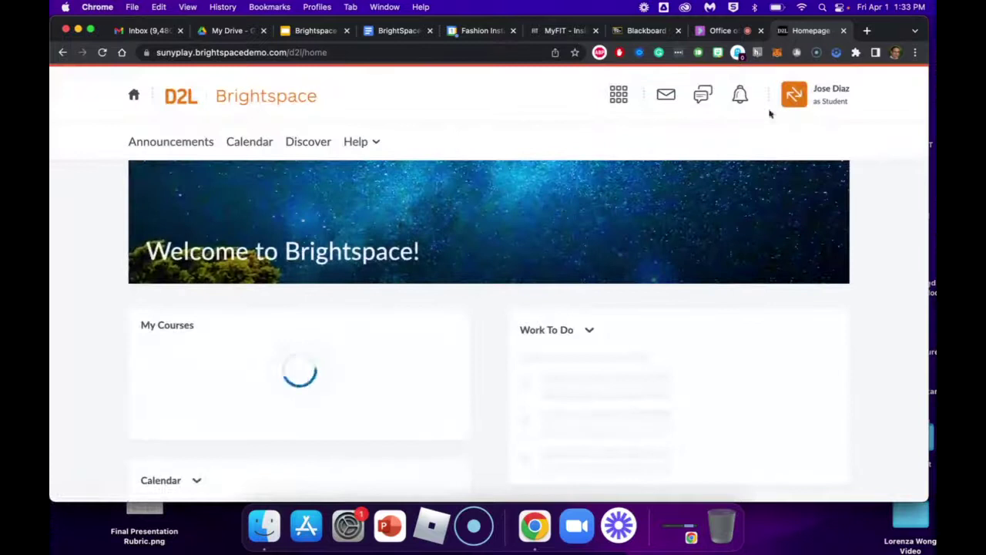
pyautogui.click(802, 101)
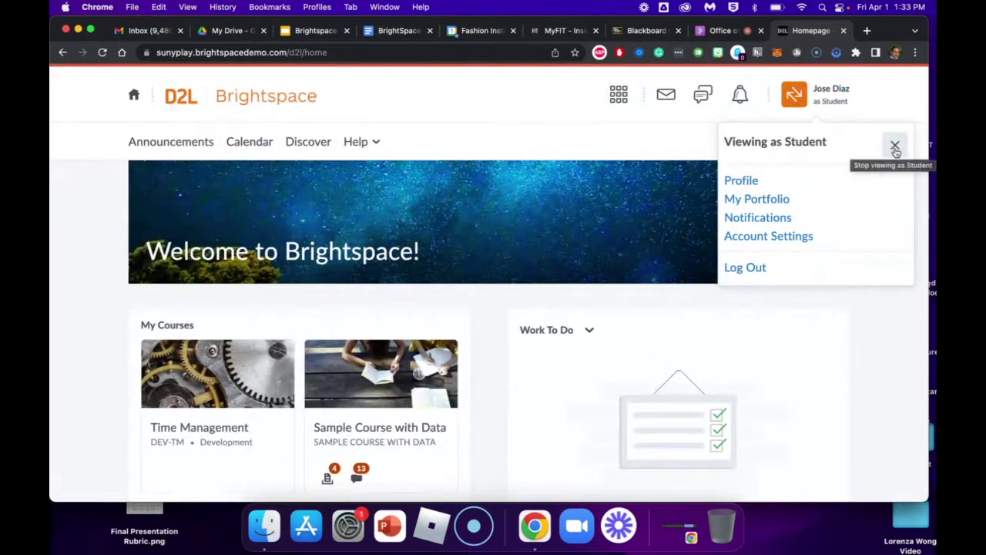
pyautogui.click(895, 148)
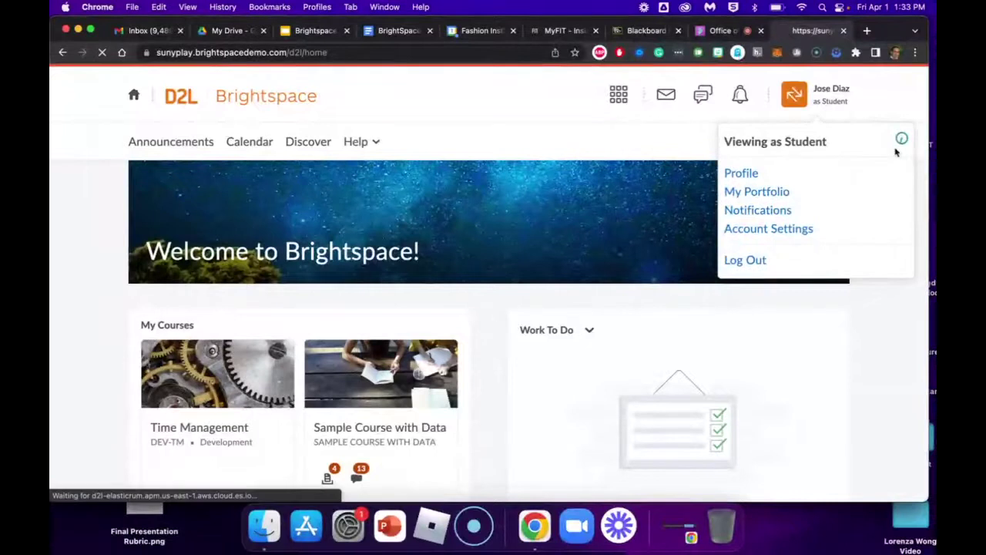
# Open the Empty Course Shell from the My Courses widget.
pyautogui.scroll(-10, 817, 254)
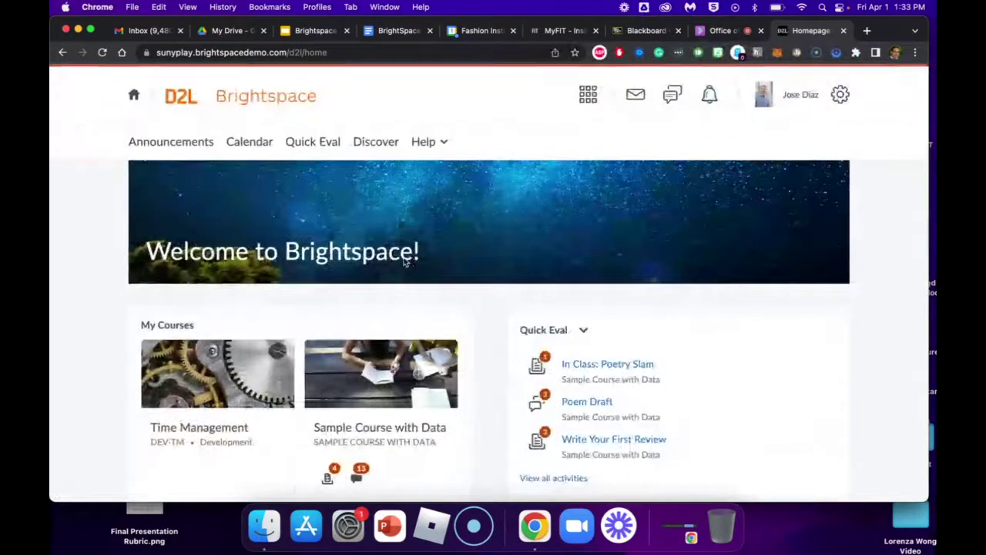
pyautogui.scroll(-4, 311, 266)
pyautogui.scroll(-3, 309, 266)
pyautogui.scroll(2, 308, 262)
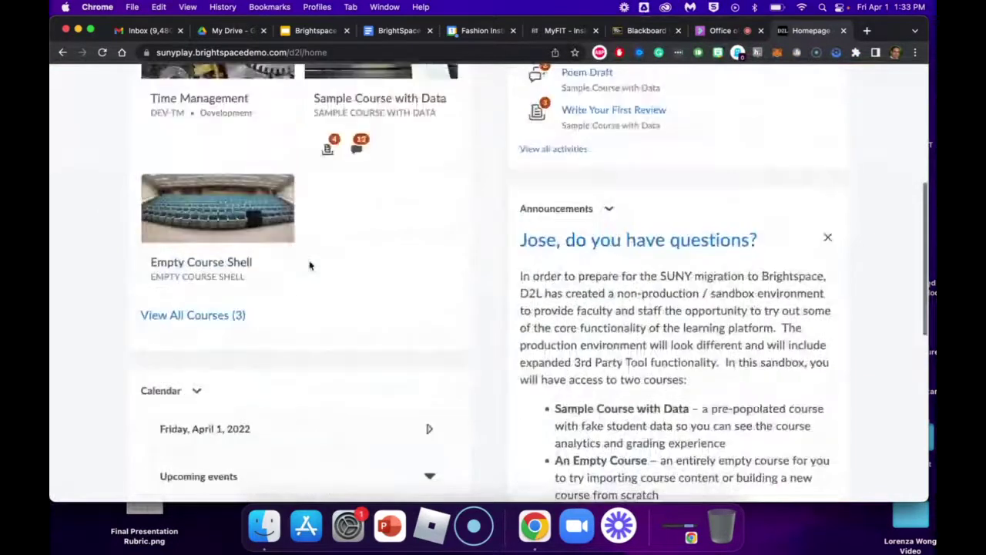
pyautogui.click(199, 291)
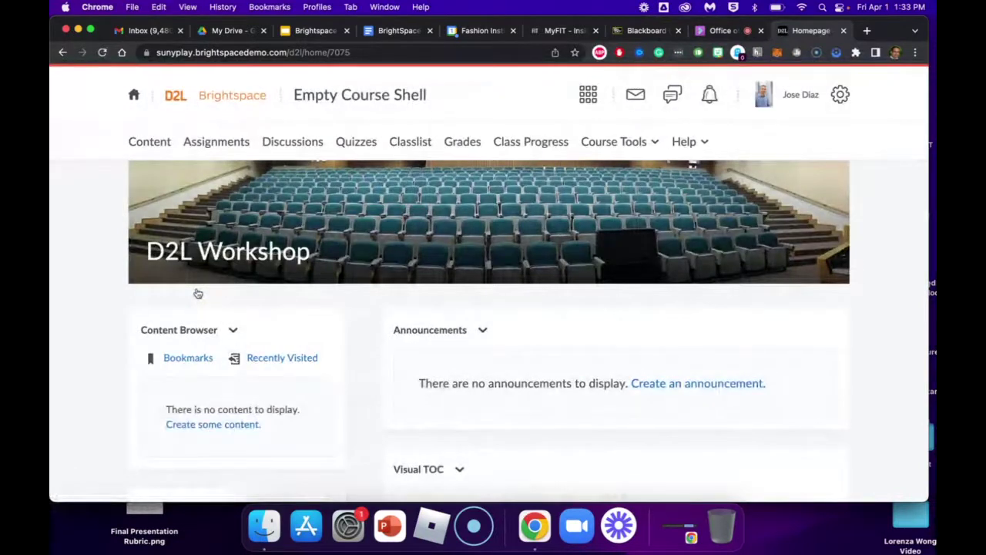
# Examine the Empty Course Shell homepage's navigation bar and its Content Browser, Announcements, Visual TOC and Calendar widgets.
pyautogui.scroll(-1, 197, 293)
pyautogui.scroll(1, 198, 291)
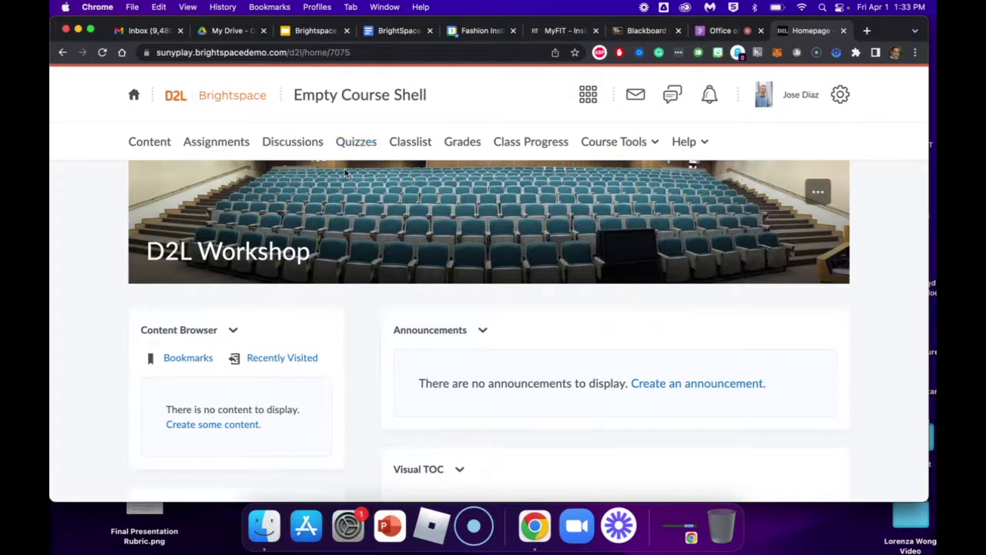
pyautogui.scroll(-3, 318, 334)
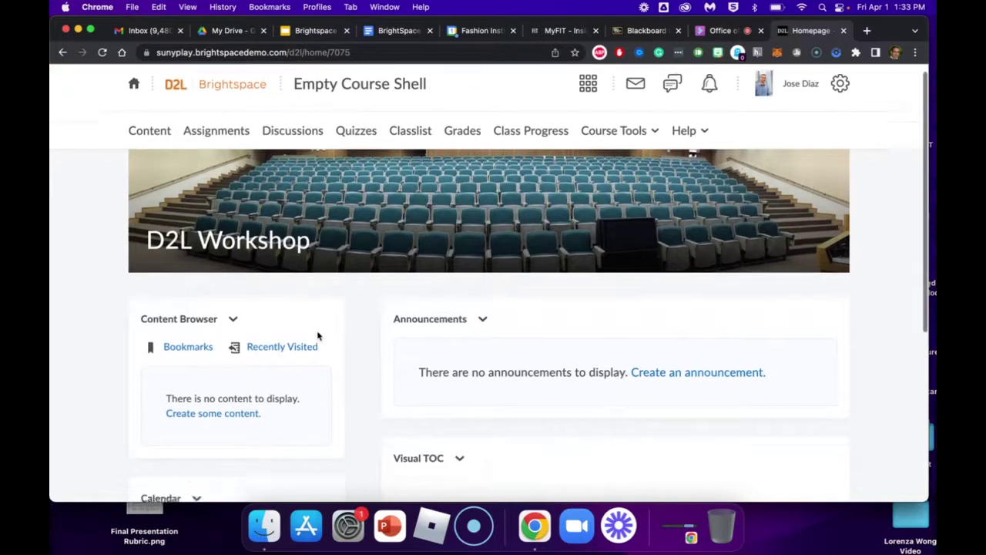
pyautogui.scroll(3, 466, 325)
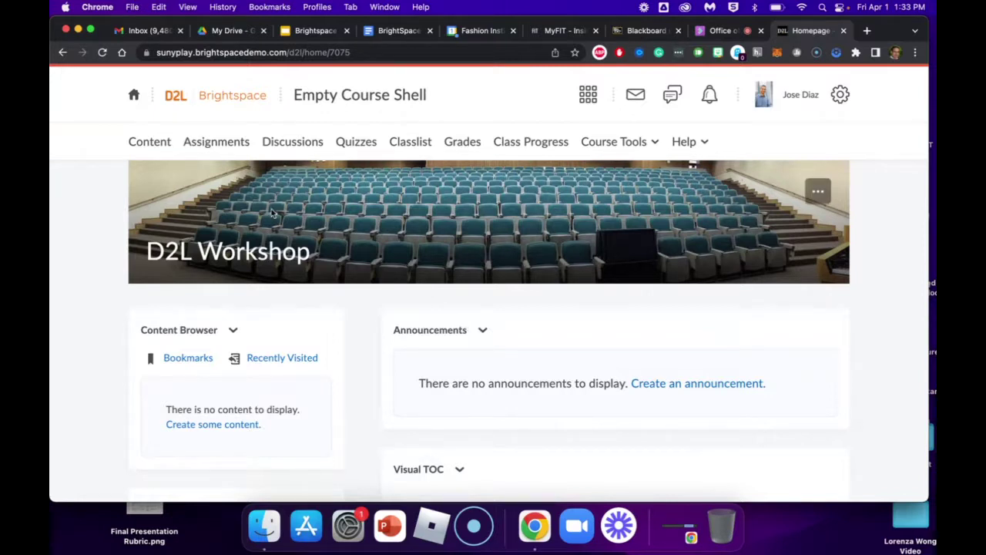
pyautogui.scroll(-3, 318, 352)
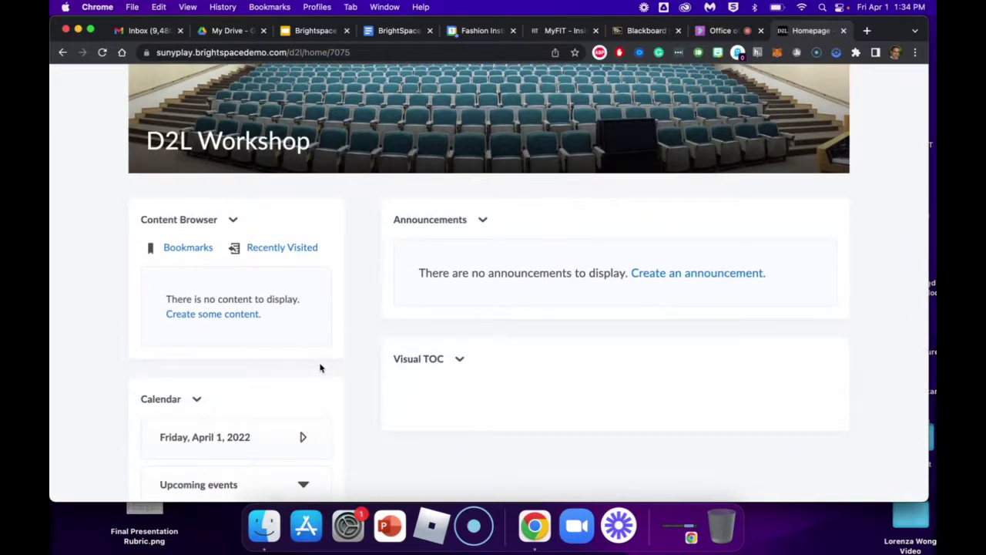
# Return from the Empty Course Shell to the main homepage and open Sample Course with Data from My Courses.
pyautogui.scroll(3, 320, 368)
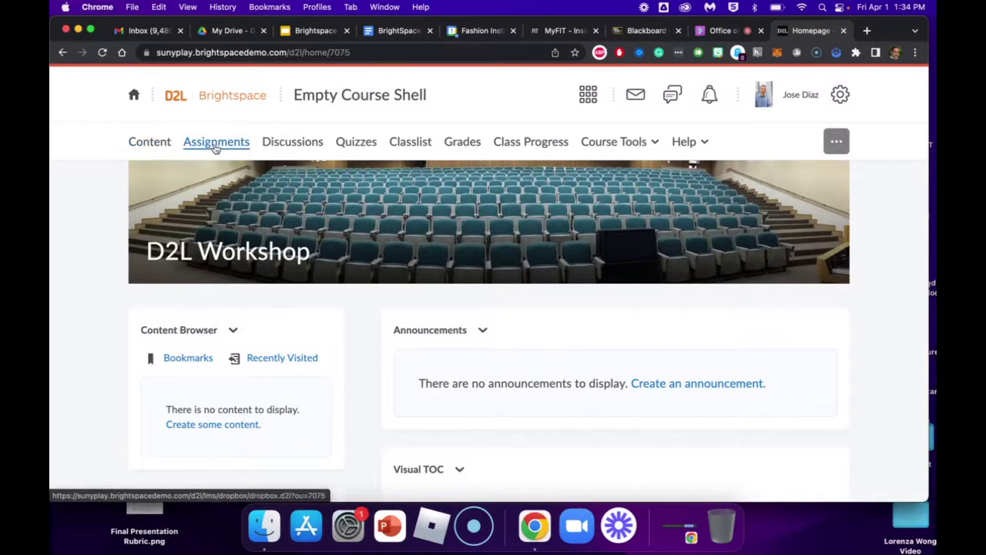
pyautogui.scroll(-5, 421, 359)
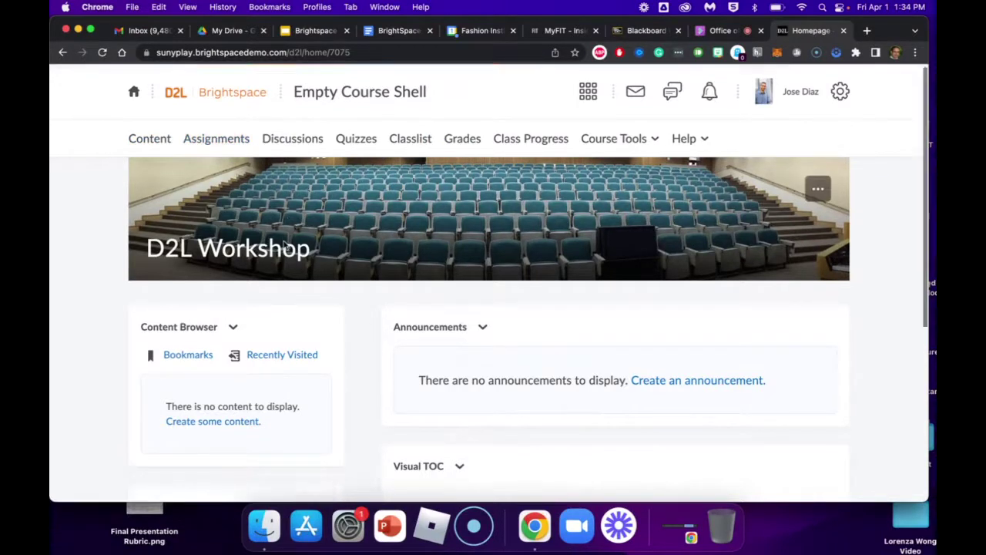
pyautogui.scroll(2, 420, 359)
pyautogui.scroll(2, 421, 359)
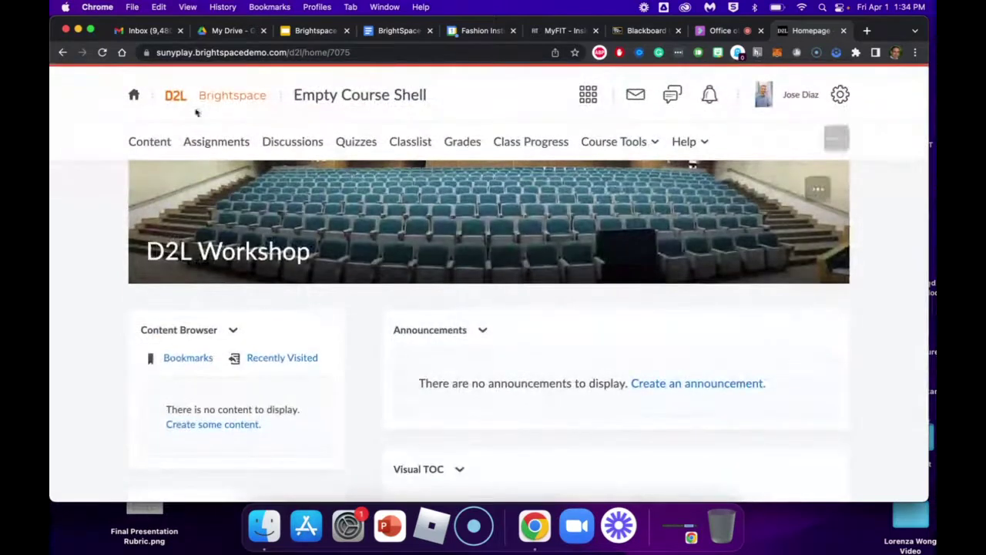
pyautogui.click(134, 95)
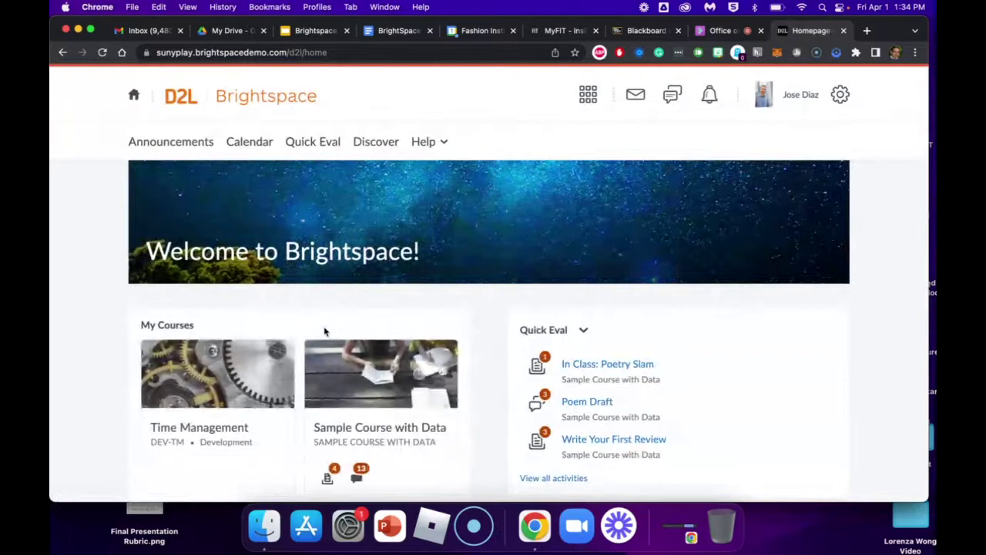
pyautogui.scroll(-2, 325, 330)
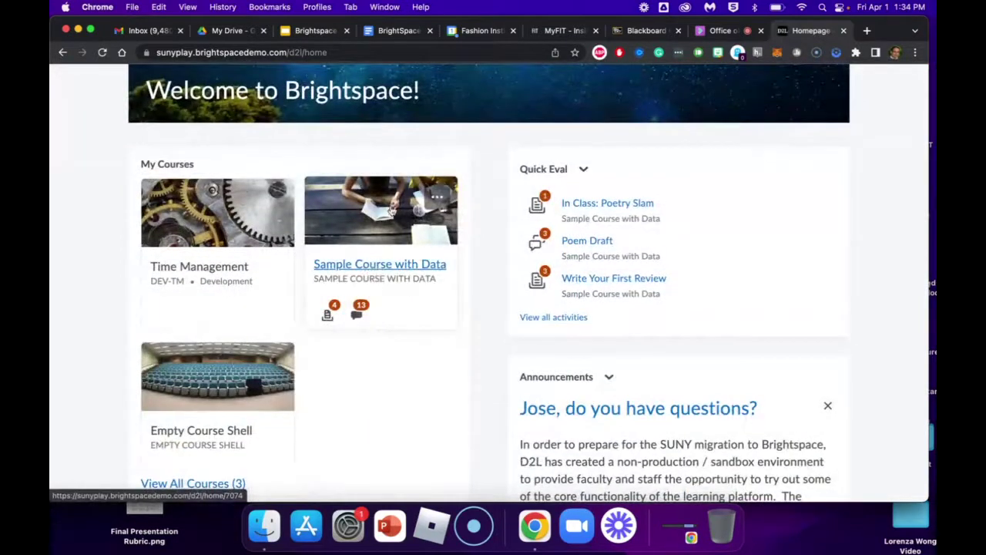
pyautogui.click(391, 272)
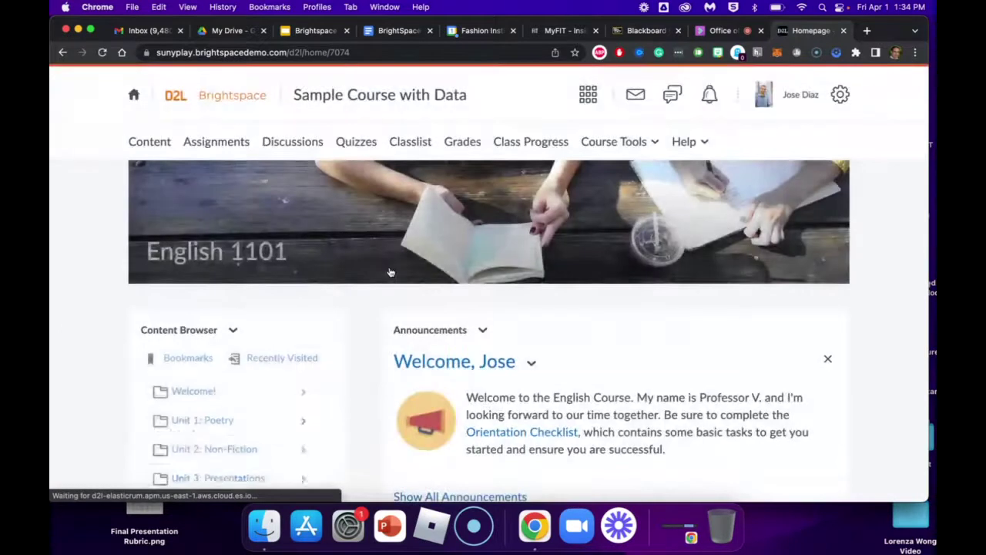
# Open the Poetry Terms topic under Unit 1: Poetry from the Content Browser widget and look over its vocabulary page.
pyautogui.scroll(-3, 391, 272)
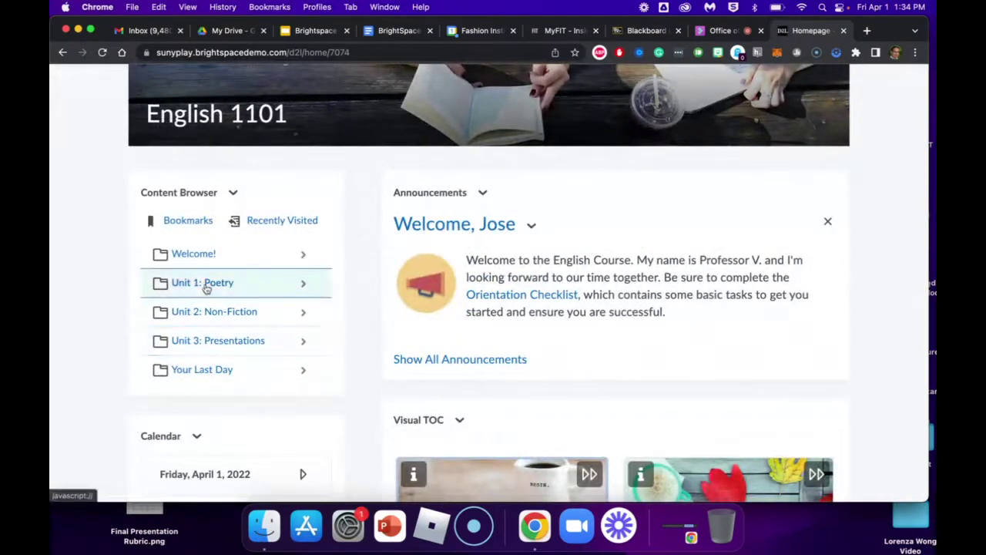
pyautogui.scroll(1, 207, 288)
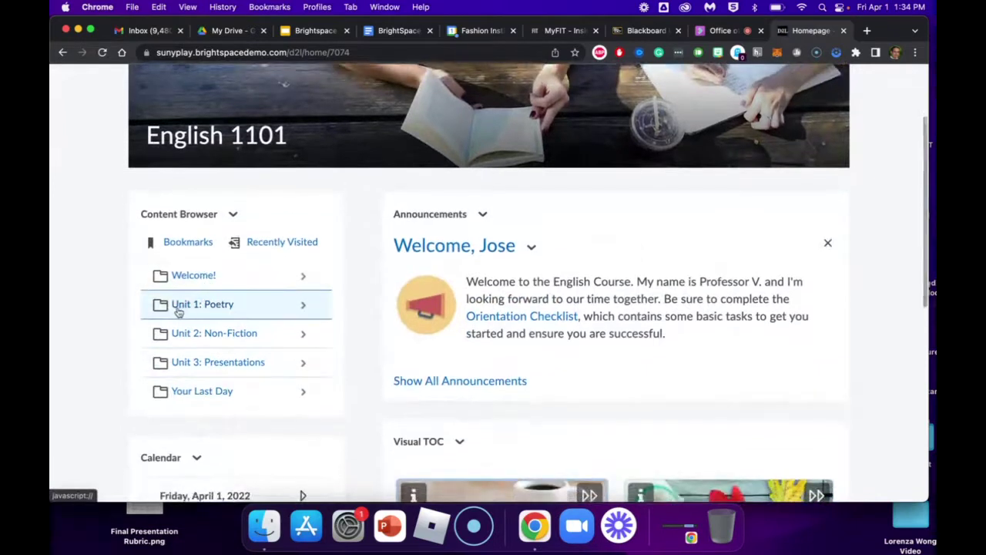
pyautogui.click(182, 310)
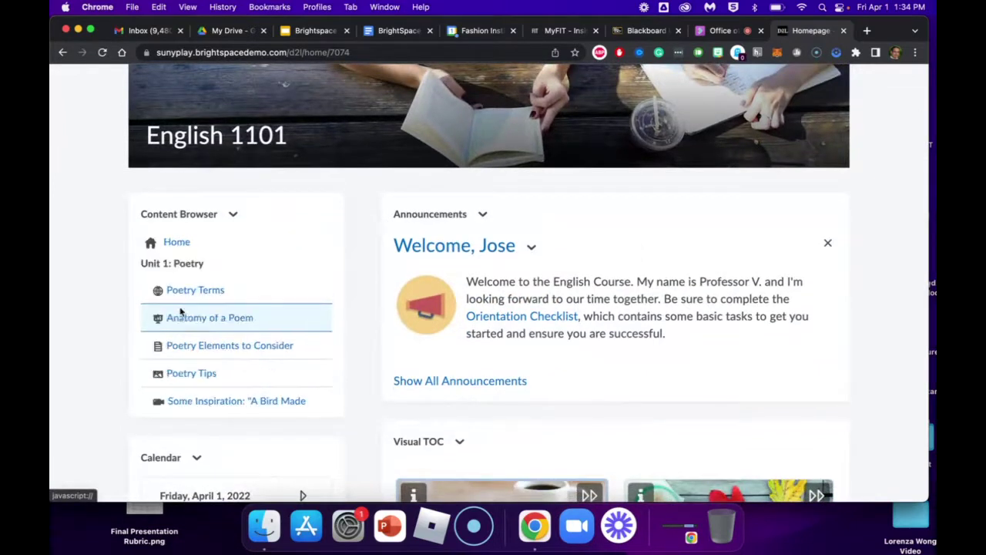
pyautogui.click(183, 297)
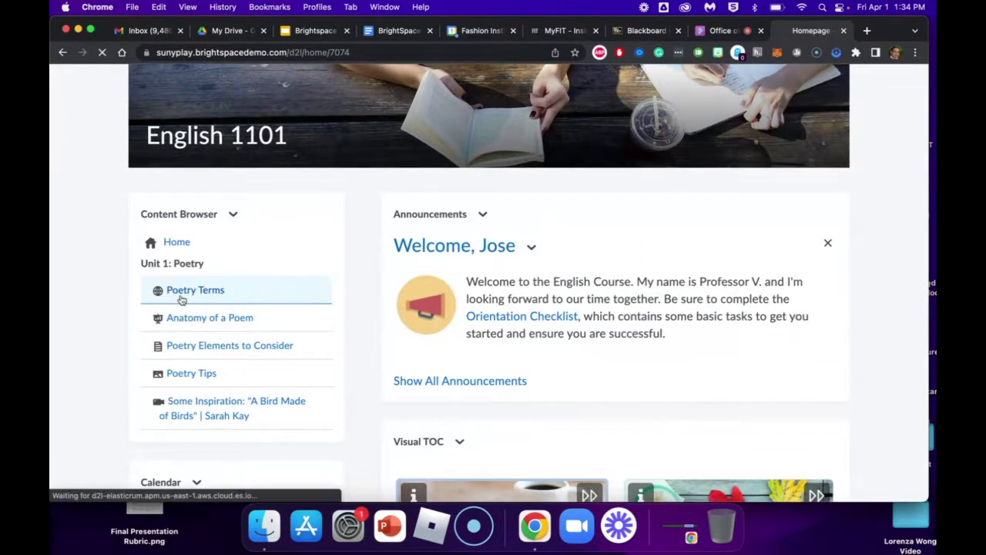
pyautogui.scroll(-3, 387, 344)
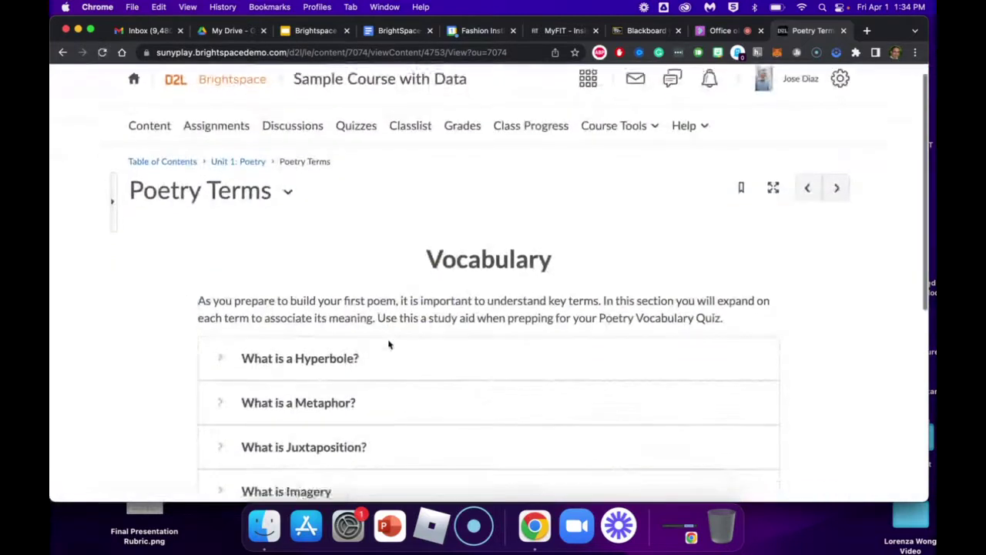
pyautogui.scroll(1, 381, 270)
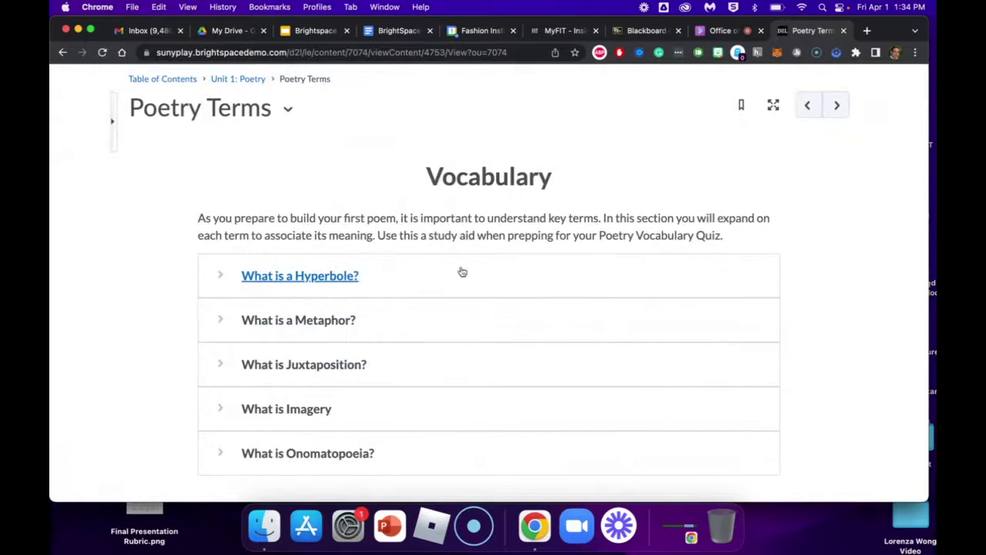
pyautogui.scroll(2, 804, 161)
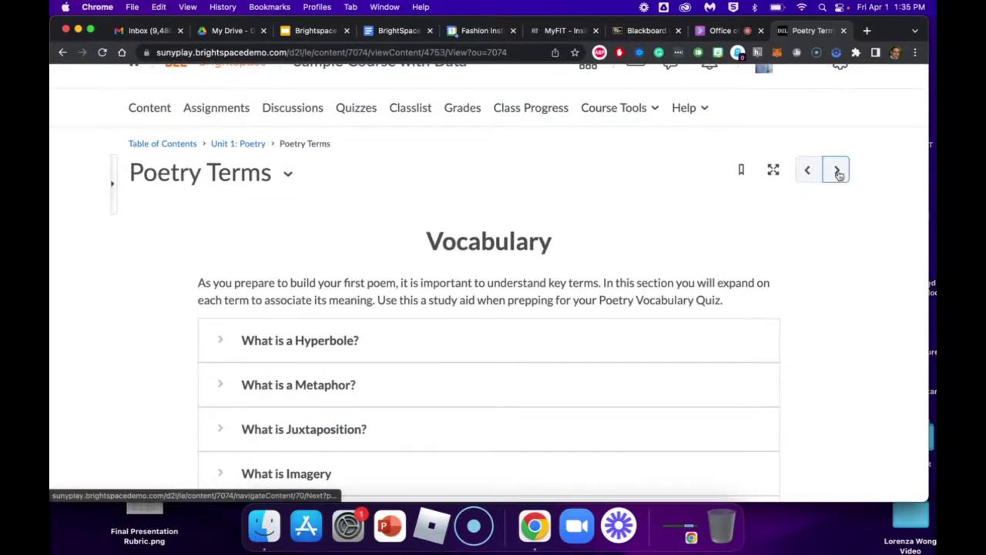
pyautogui.scroll(-2, 838, 174)
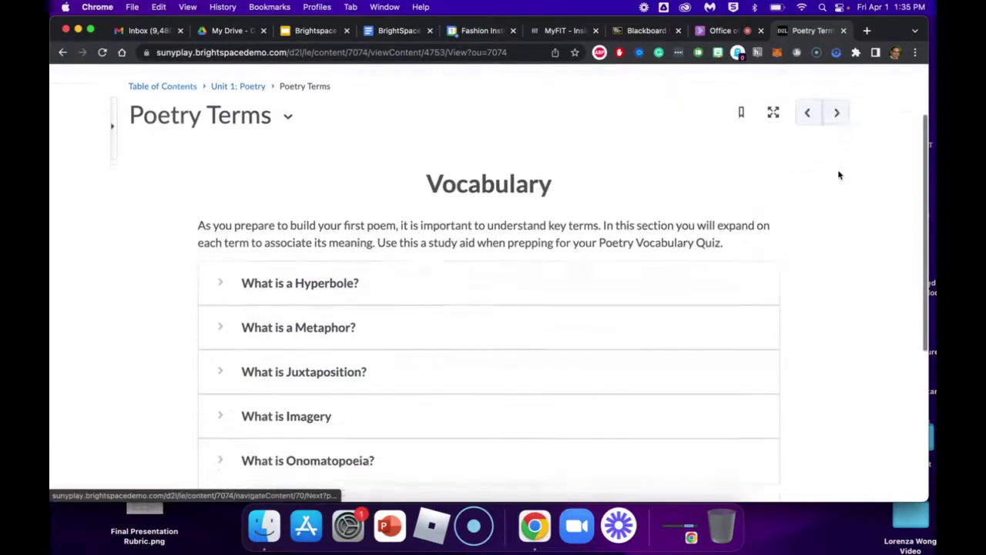
# Advance through the unit's Anatomy of a Poem and Poetry Elements to Consider topics, viewing each document.
pyautogui.click(836, 117)
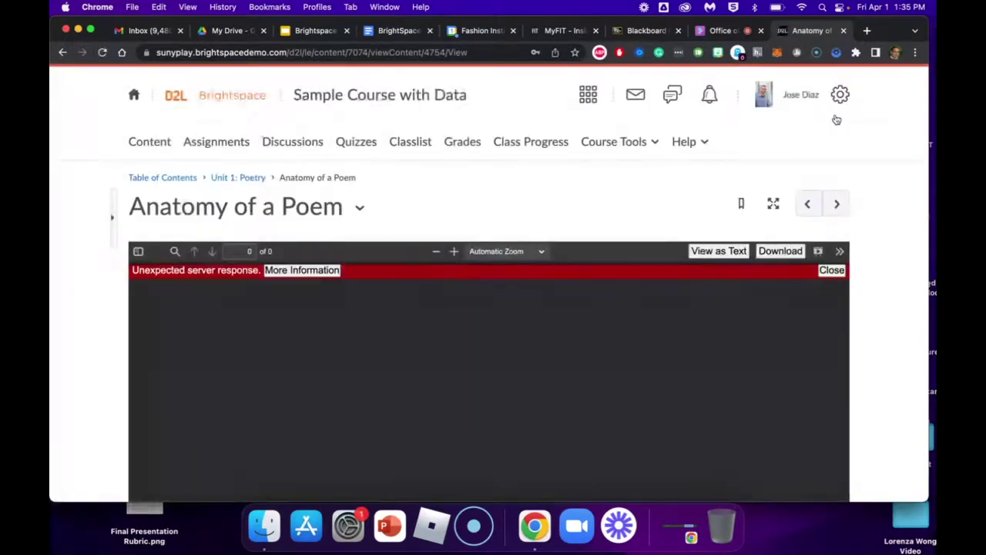
pyautogui.scroll(-3, 837, 118)
pyautogui.scroll(-3, 825, 124)
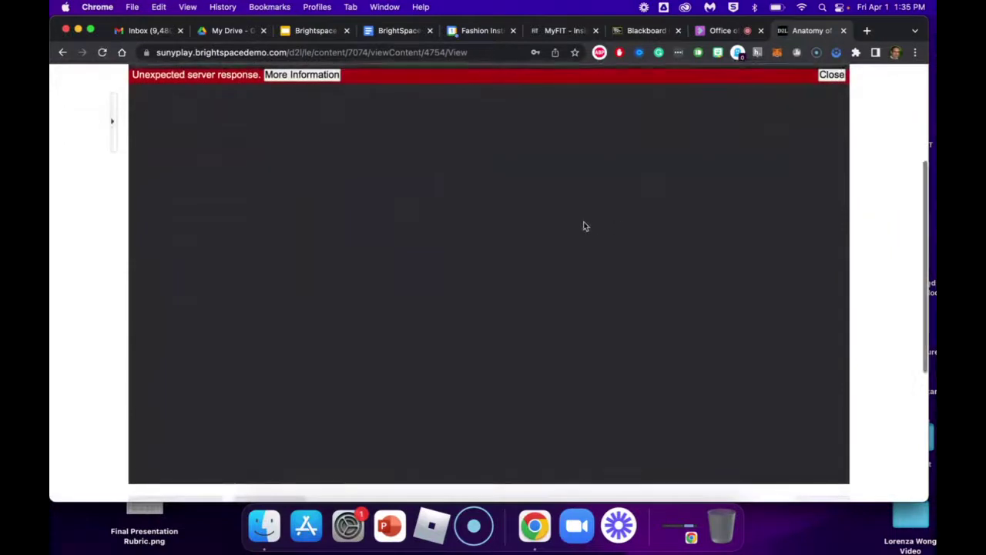
pyautogui.scroll(3, 770, 154)
pyautogui.click(837, 95)
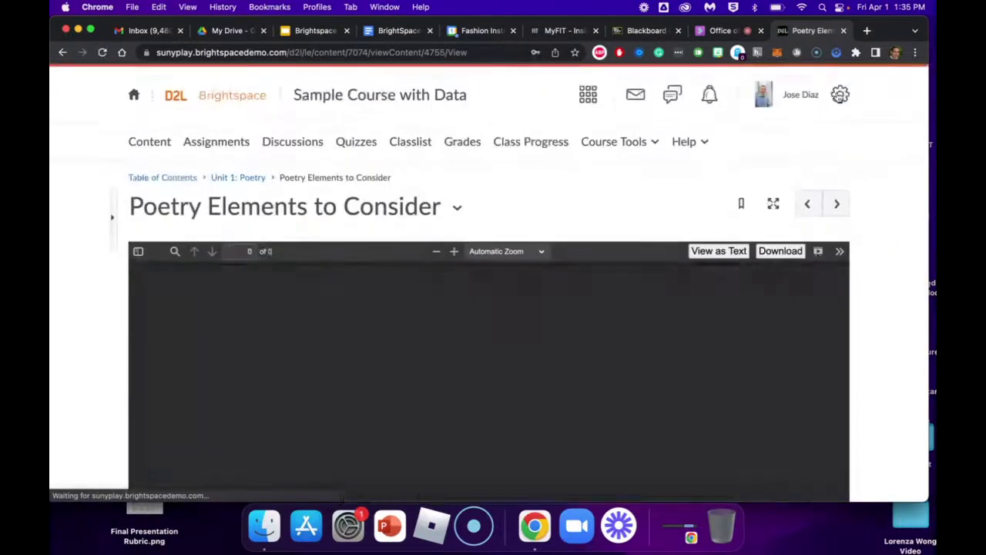
pyautogui.scroll(-2, 838, 98)
pyautogui.scroll(-2, 839, 98)
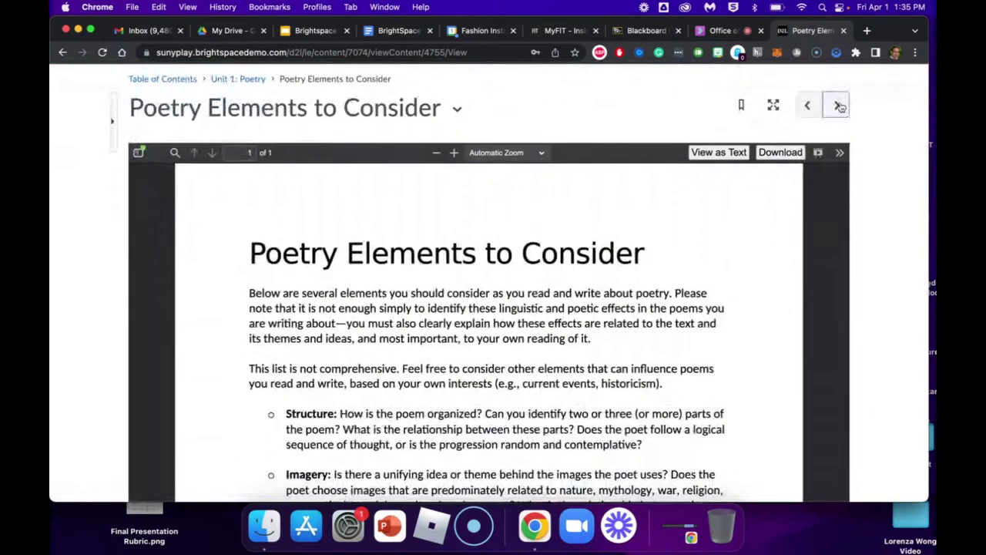
# Advance to the Poetry Tips topic, view its infographic, and continue to the "A Bird Made of Birds" video topic.
pyautogui.click(838, 105)
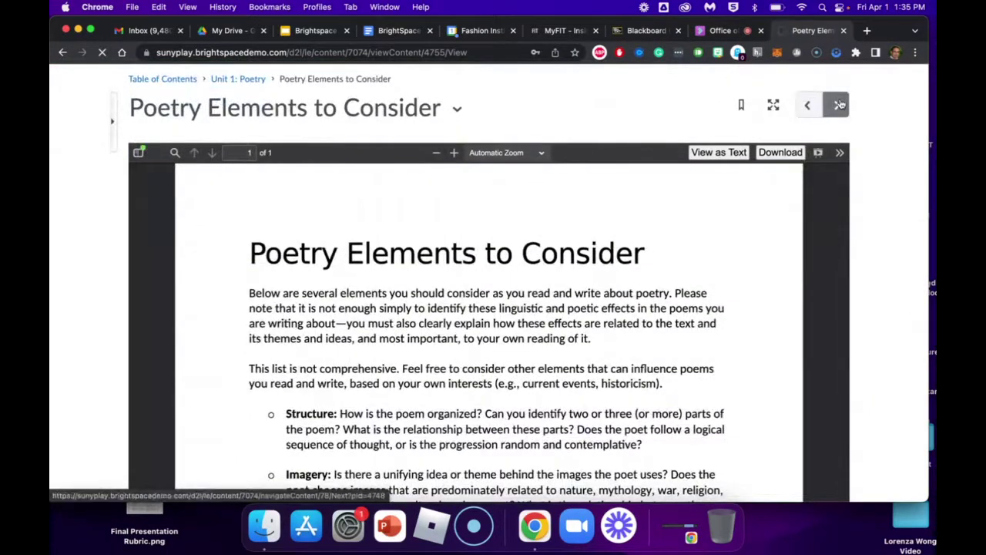
pyautogui.scroll(-3, 841, 104)
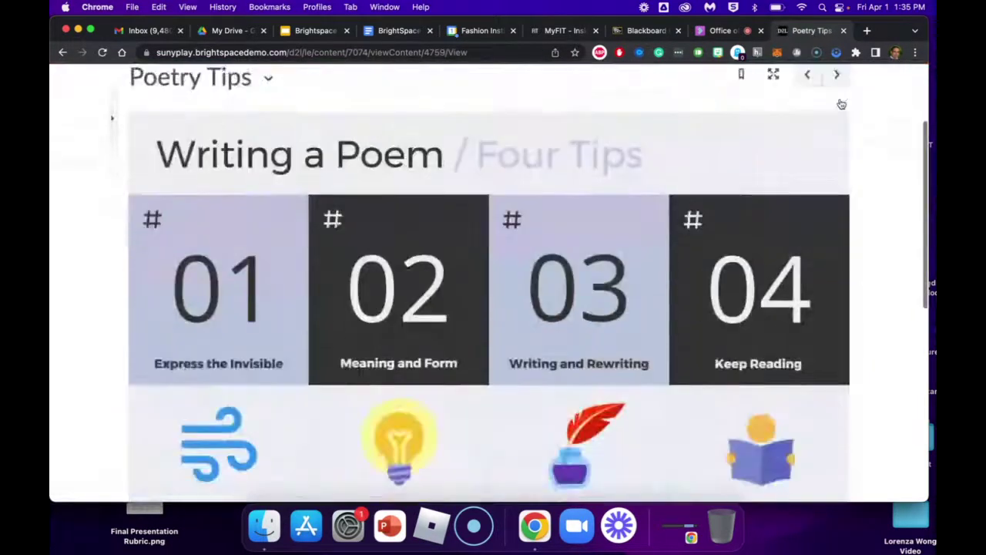
pyautogui.scroll(-2, 840, 102)
pyautogui.scroll(3, 840, 108)
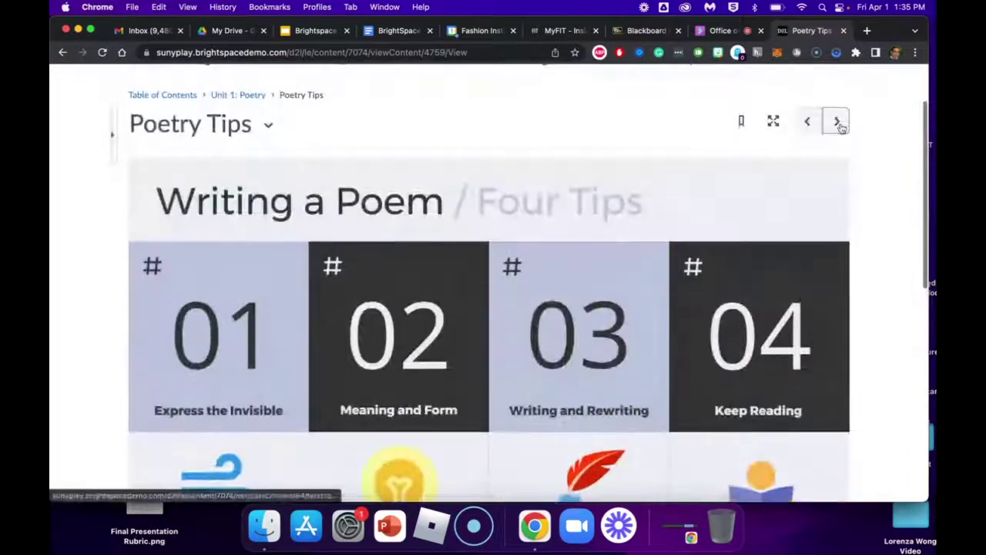
pyautogui.click(839, 123)
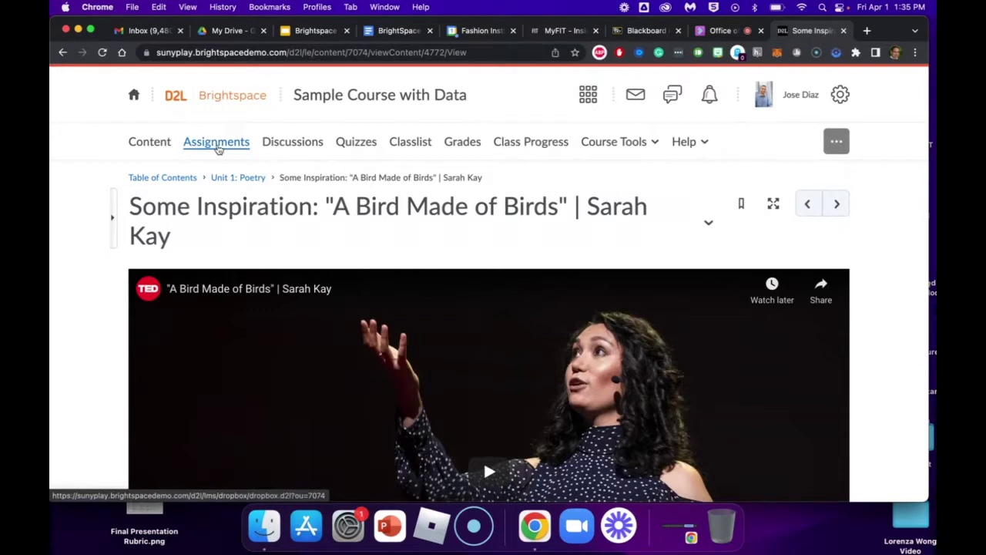
# Open the course's Assignments page and look over the poetry, non-fiction and presentation assignments.
pyautogui.click(218, 149)
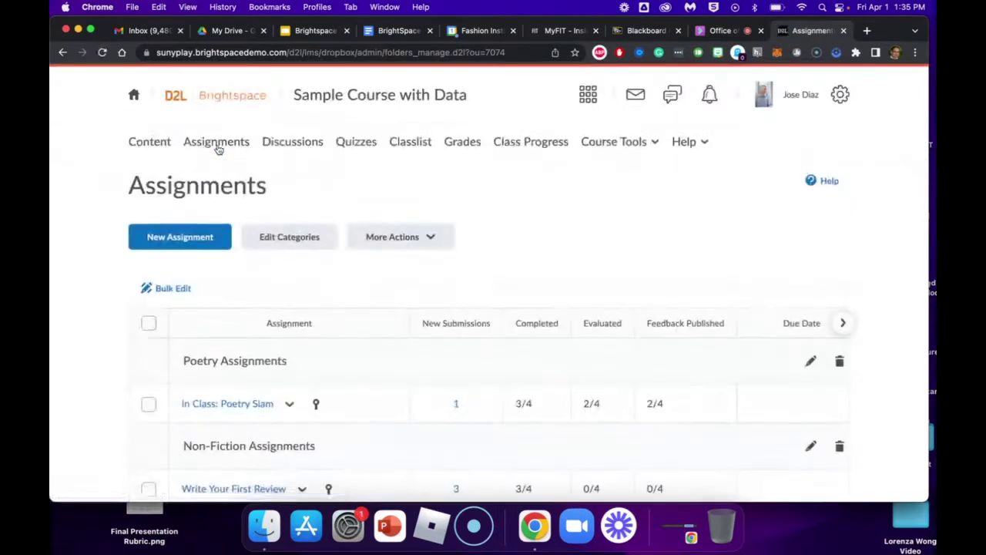
pyautogui.scroll(-3, 218, 149)
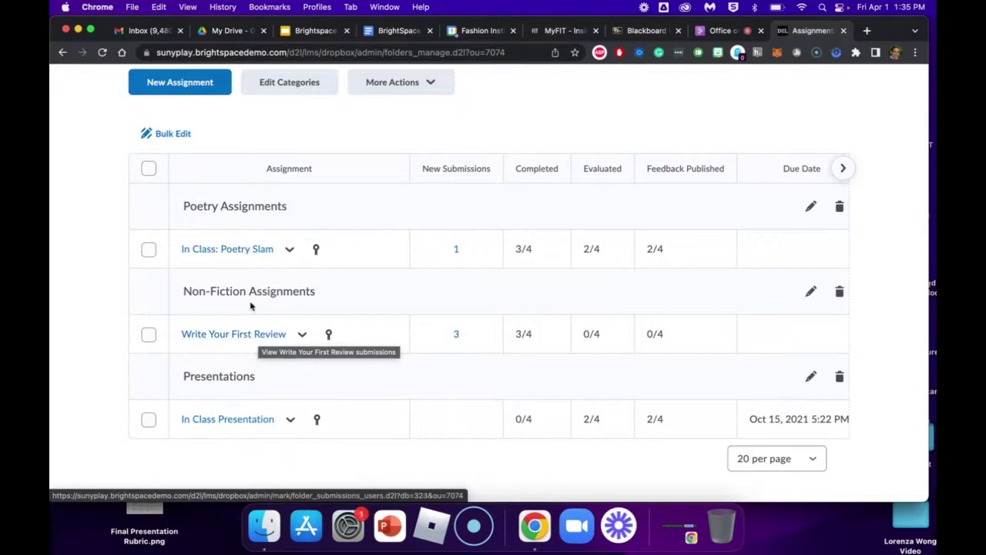
pyautogui.scroll(5, 250, 306)
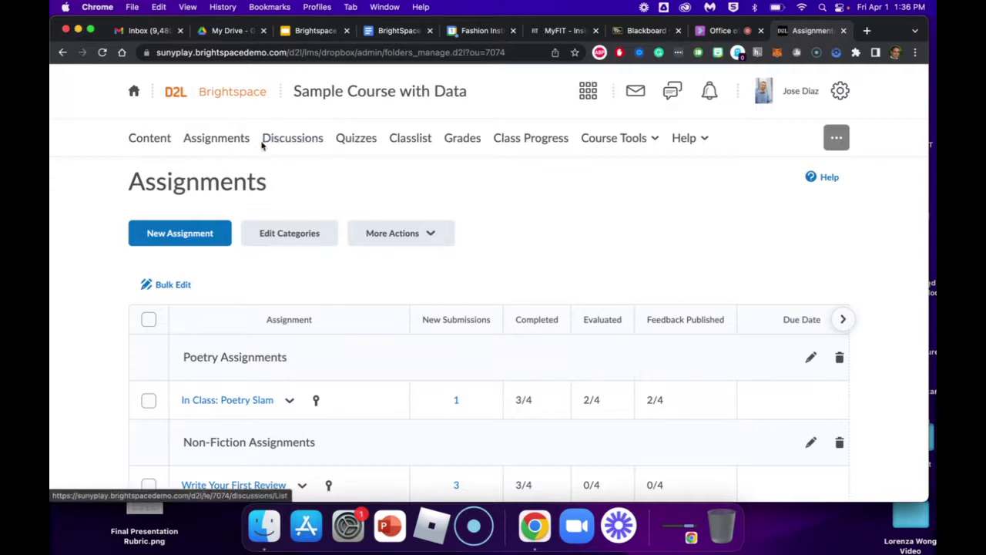
# Open the course's Discussions page and look over its forums and topics.
pyautogui.click(294, 143)
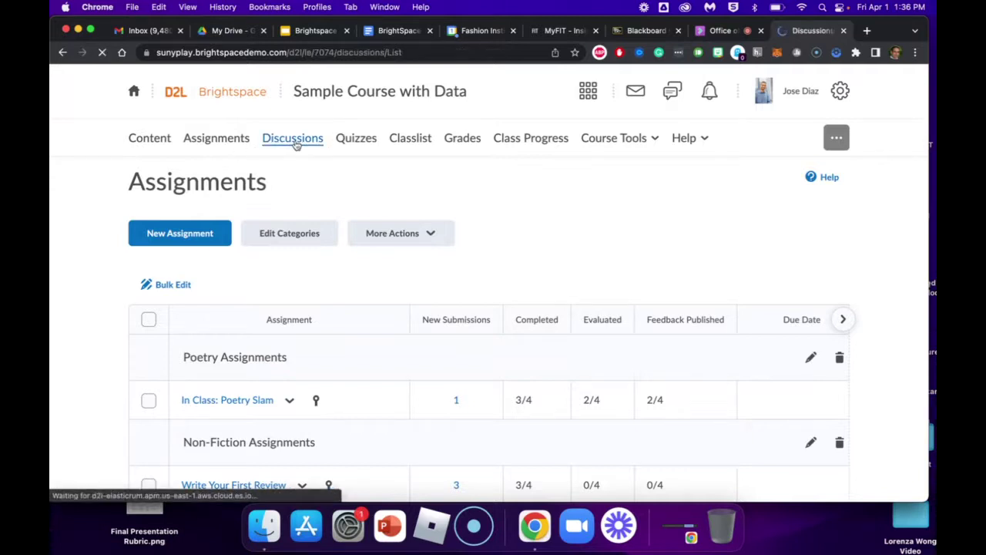
pyautogui.scroll(-5, 281, 309)
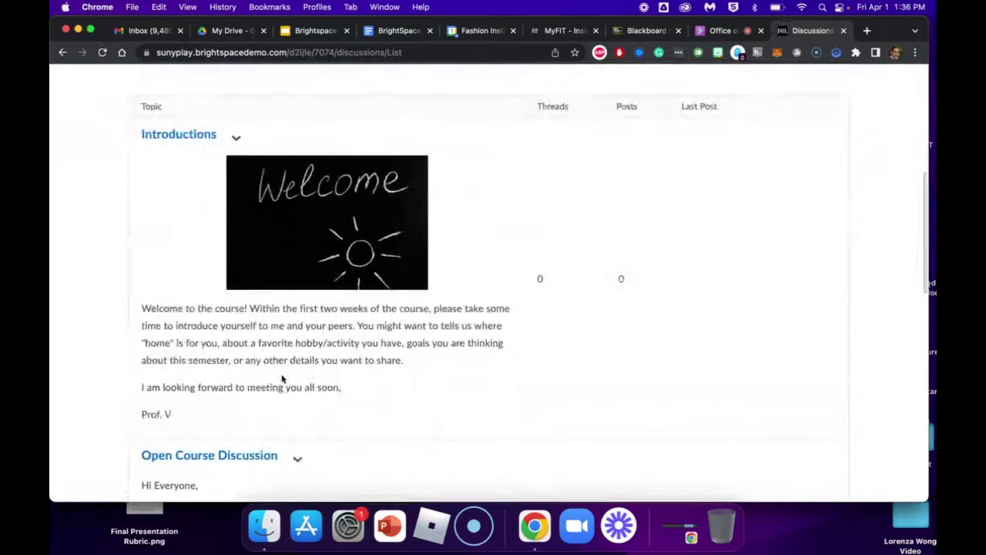
pyautogui.scroll(-10, 282, 378)
pyautogui.scroll(15, 282, 378)
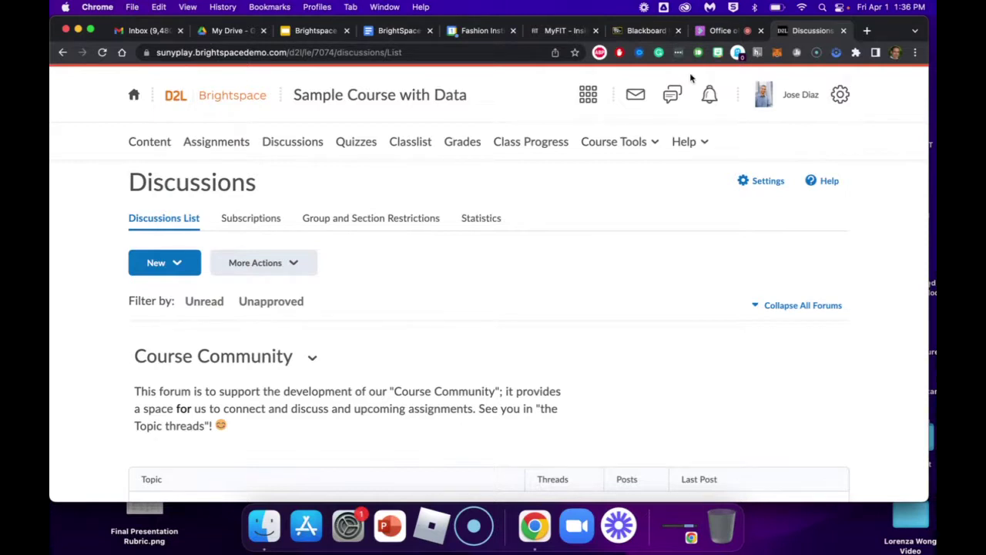
# Open the account's notification settings and examine the contact methods, Summary of Activity and Instant Notifications options.
pyautogui.click(809, 94)
pyautogui.click(728, 191)
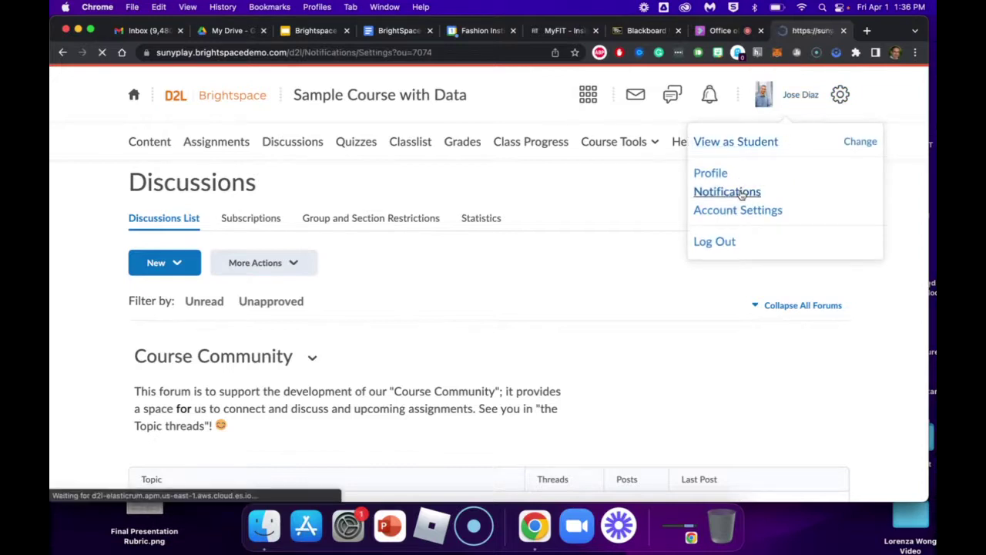
pyautogui.scroll(-10, 741, 195)
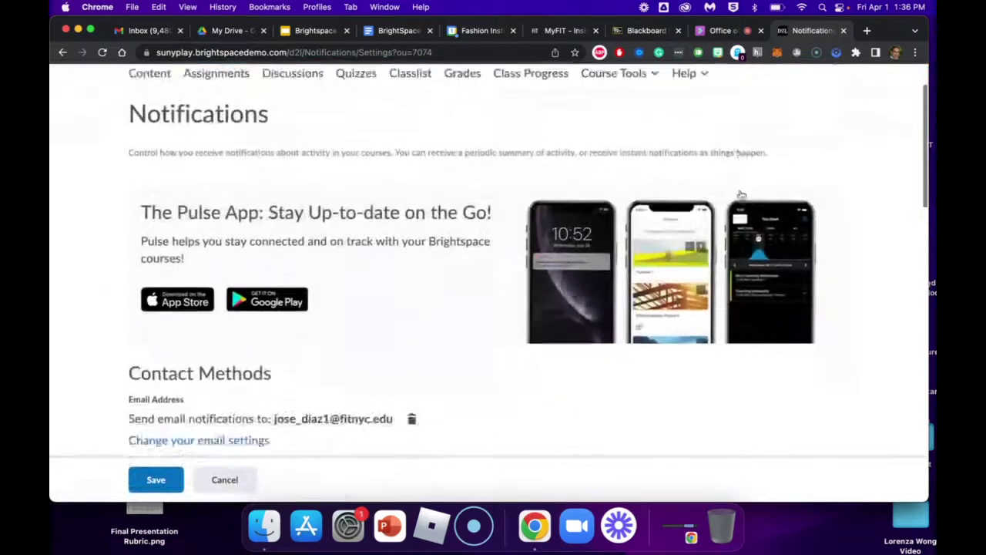
pyautogui.scroll(-2, 742, 194)
pyautogui.scroll(1, 741, 195)
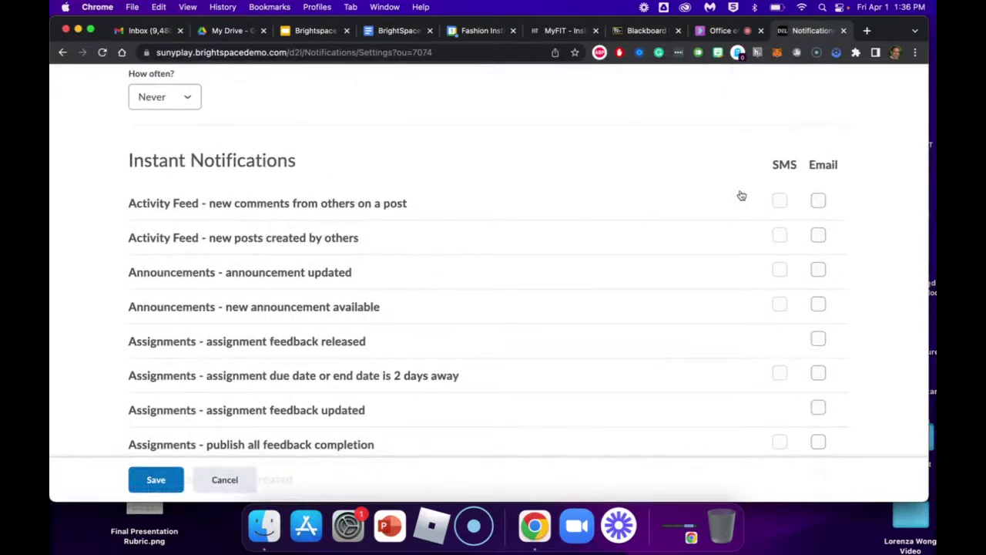
pyautogui.scroll(2, 741, 195)
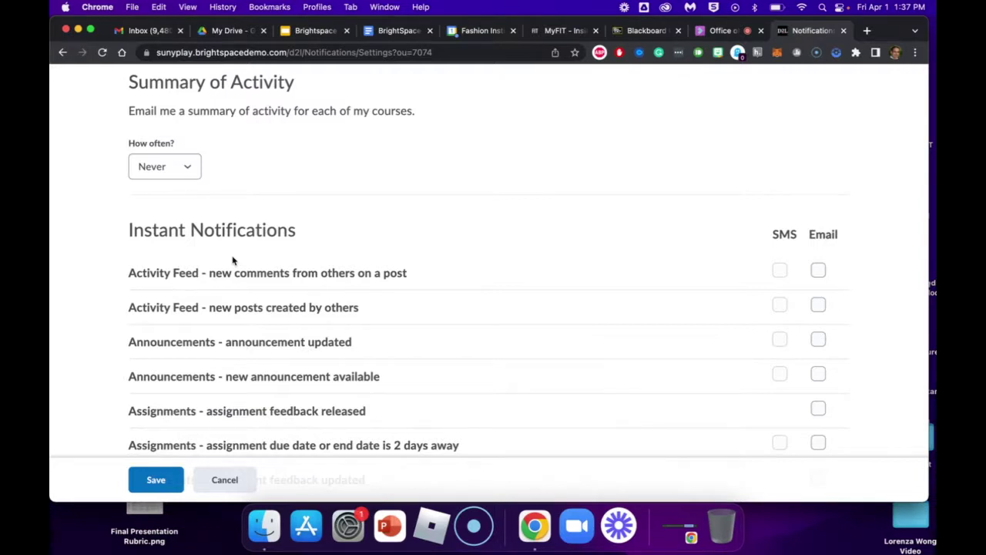
pyautogui.scroll(1, 277, 275)
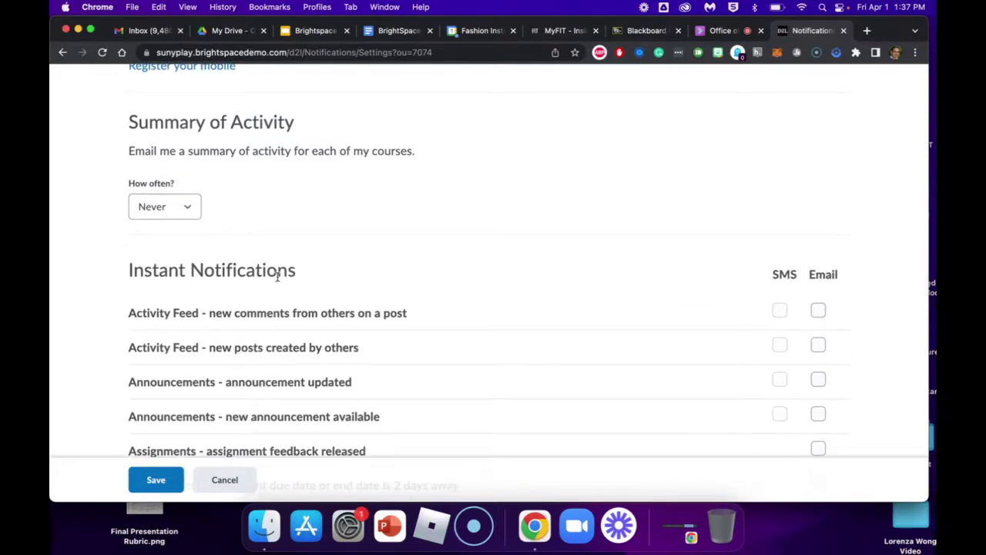
pyautogui.scroll(-5, 277, 276)
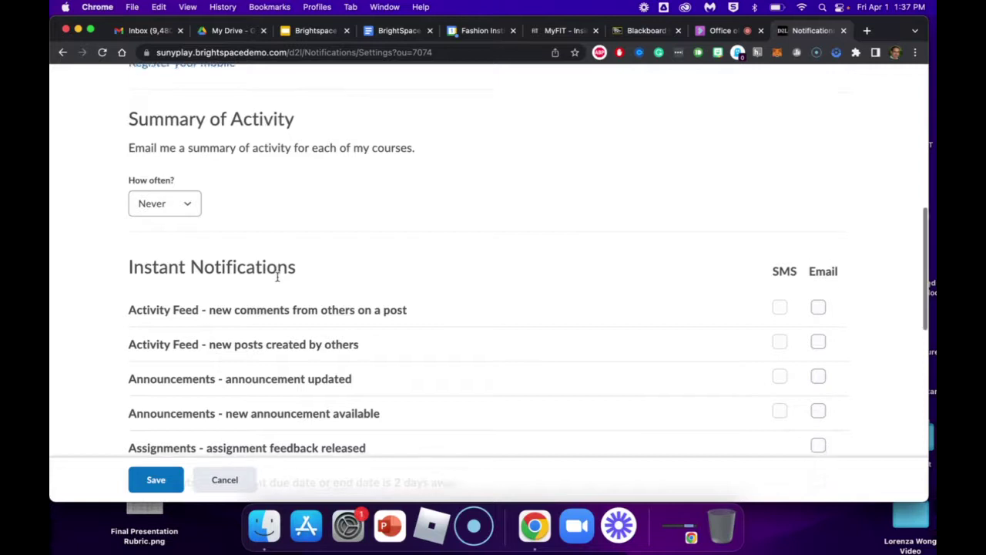
pyautogui.scroll(-6, 279, 281)
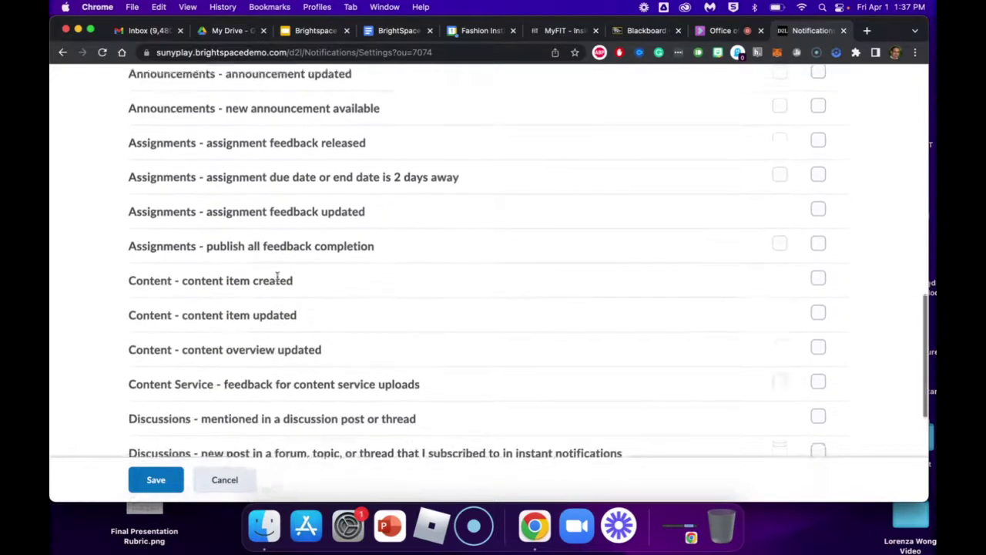
# Examine the remaining Instant Notifications and Customize Notifications options, and leave the notification settings without saving.
pyautogui.scroll(-3, 278, 277)
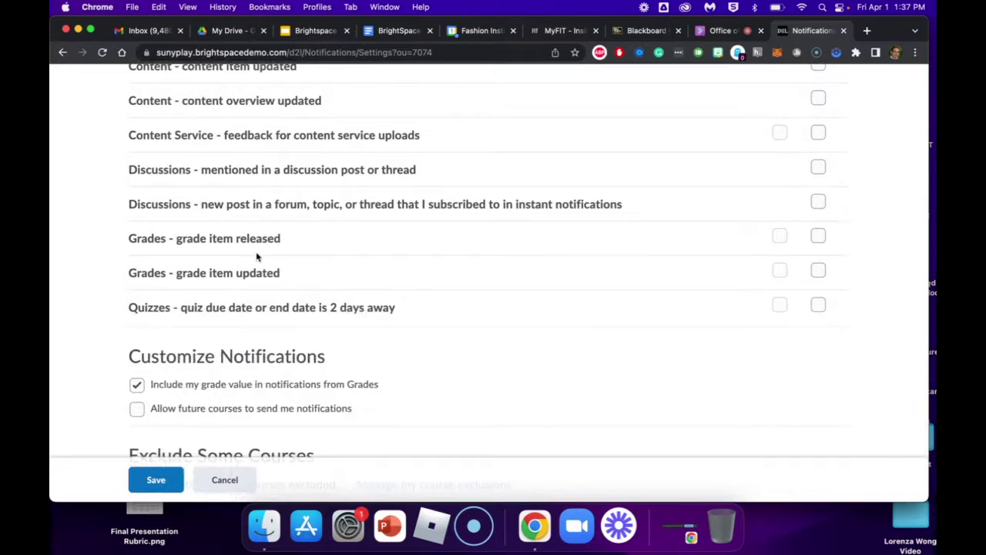
pyautogui.scroll(4, 257, 257)
pyautogui.scroll(5, 258, 256)
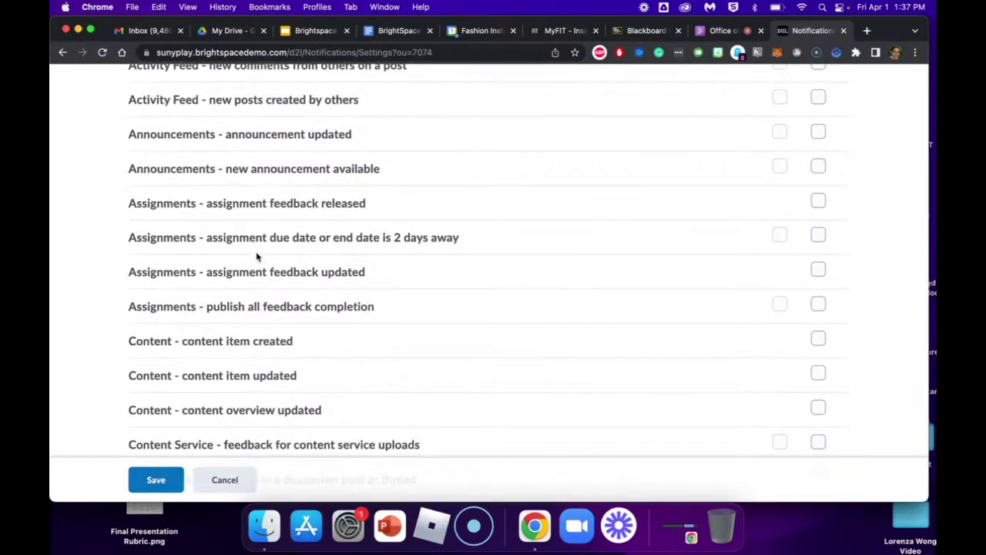
pyautogui.scroll(2, 258, 256)
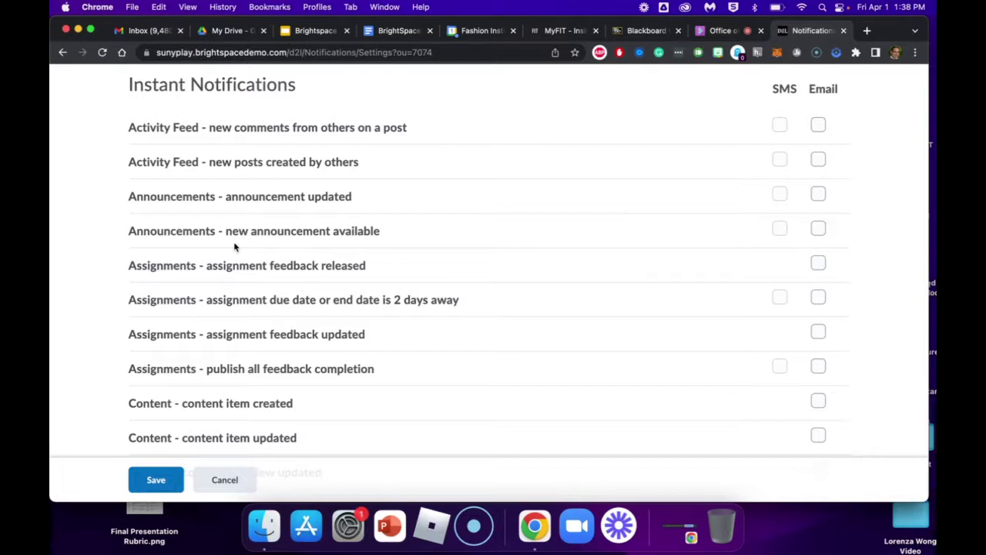
pyautogui.click(241, 486)
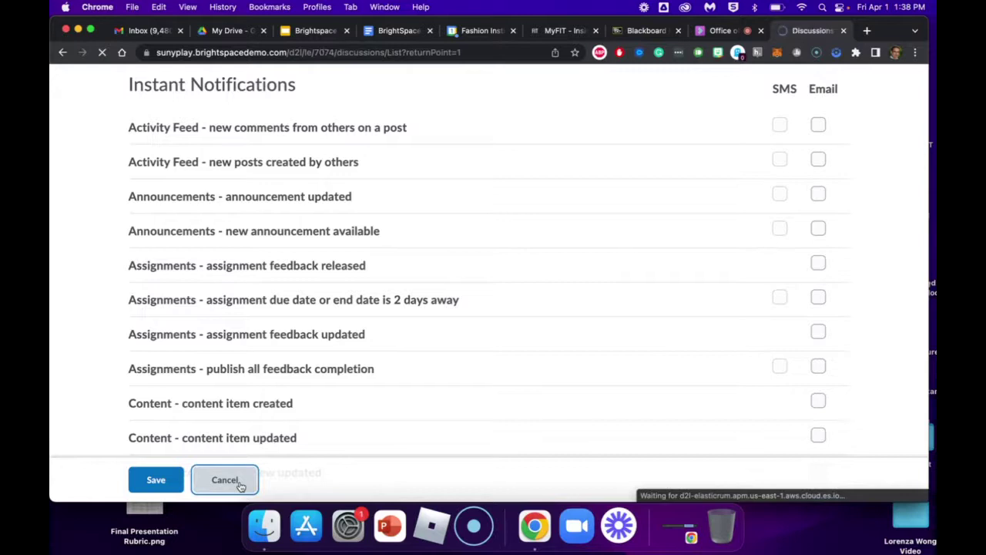
# Look over the Discussions list, and open the course's Content page to view the Unit 1: Poetry module.
pyautogui.scroll(-3, 242, 487)
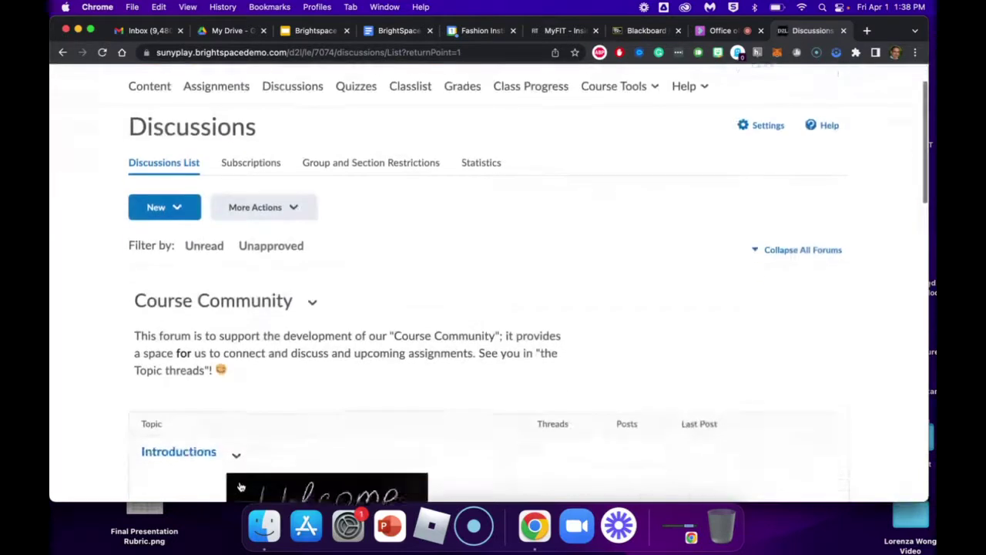
pyautogui.scroll(2, 241, 486)
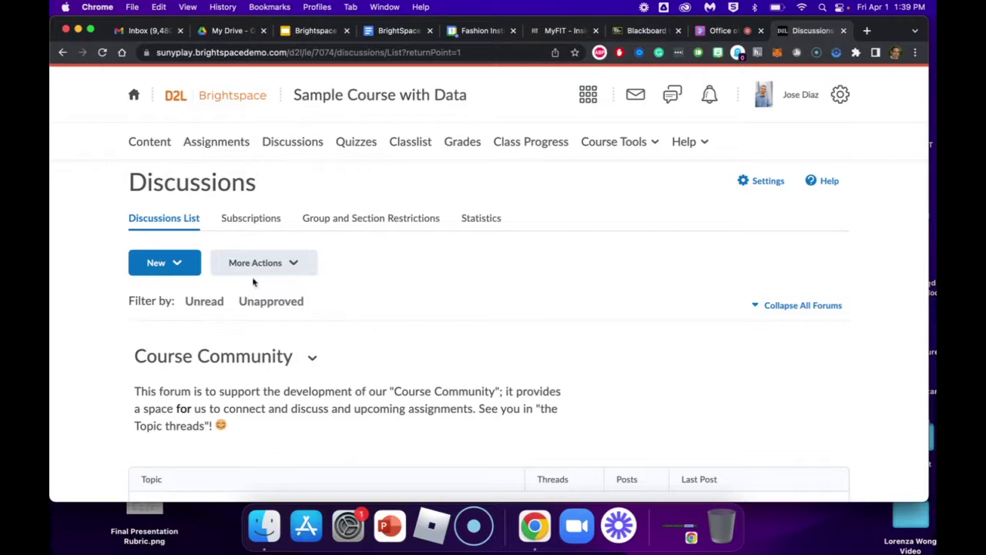
pyautogui.scroll(-1, 202, 306)
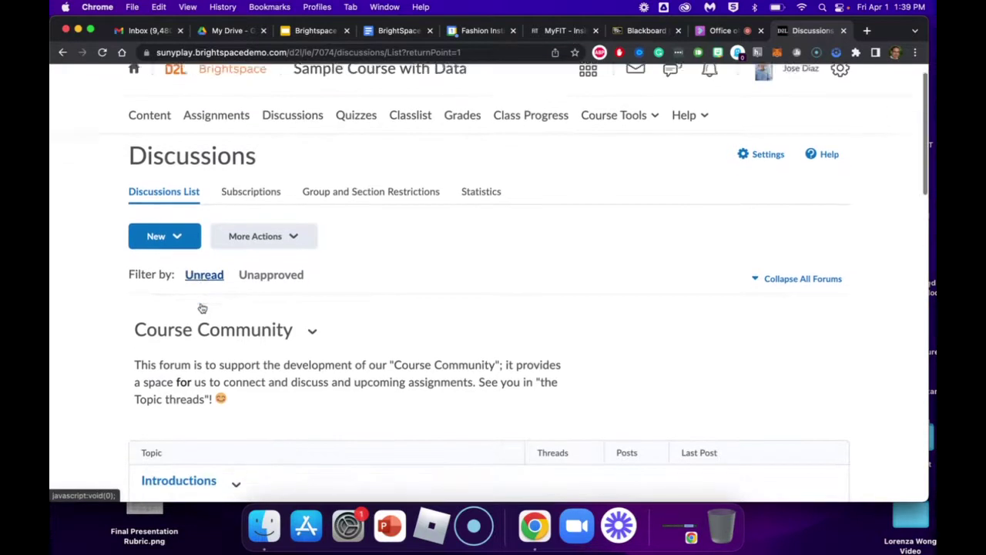
pyautogui.click(150, 97)
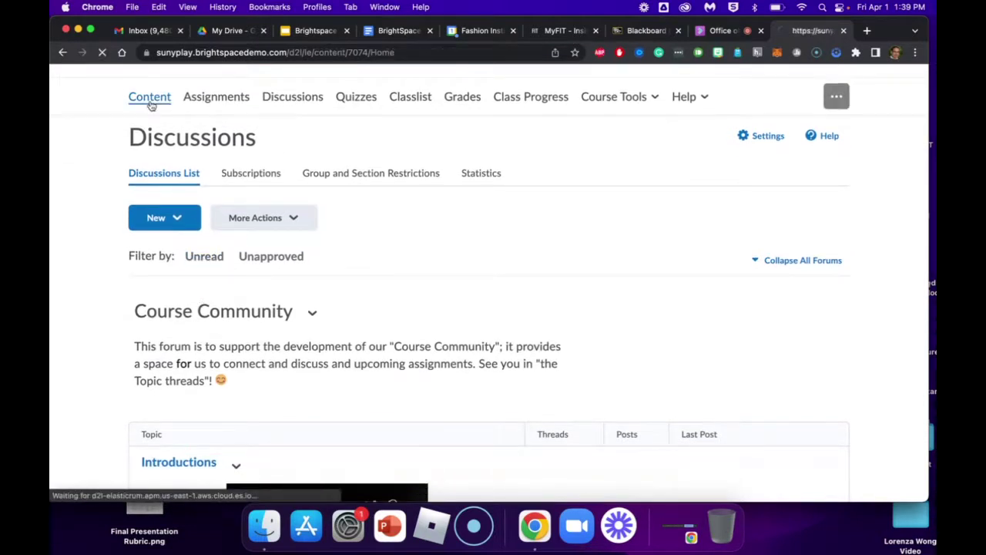
pyautogui.scroll(-3, 384, 349)
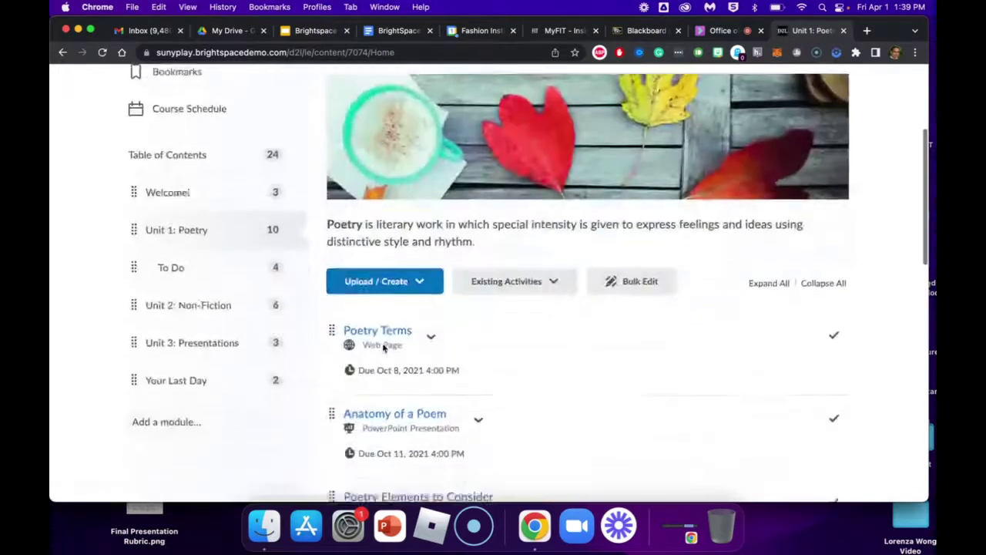
pyautogui.scroll(6, 384, 349)
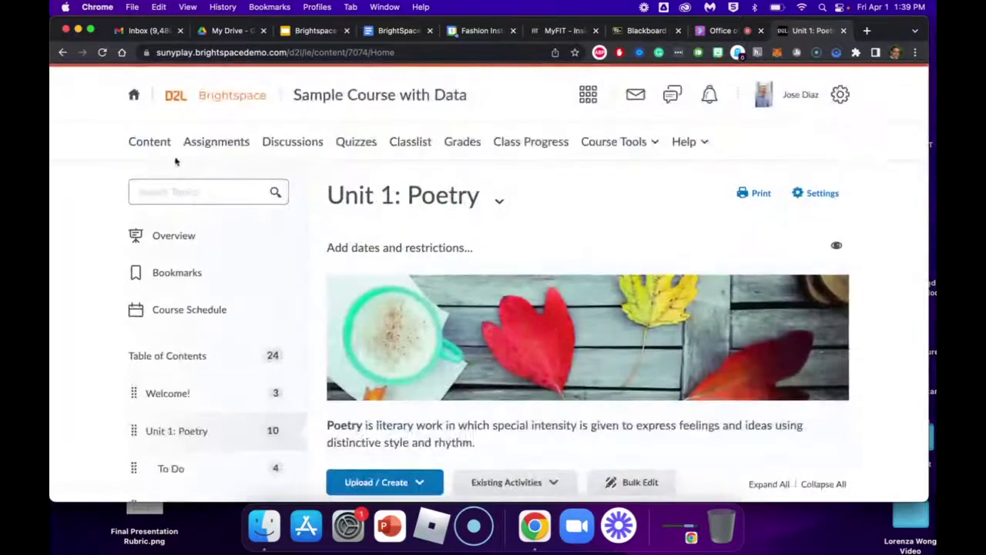
# Return to the Brightspace homepage and open the Empty Course Shell from My Courses.
pyautogui.click(134, 98)
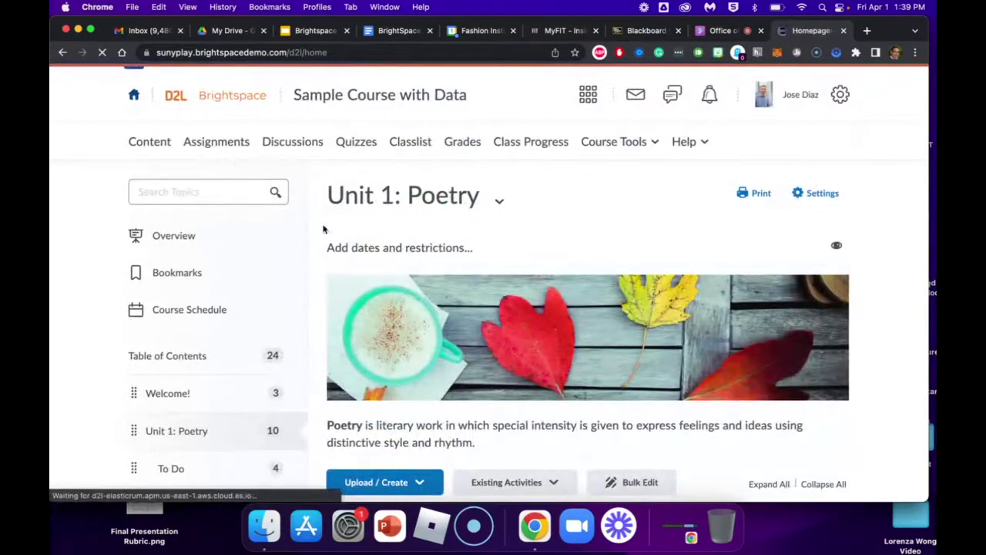
pyautogui.scroll(-3, 416, 397)
pyautogui.scroll(-2, 416, 397)
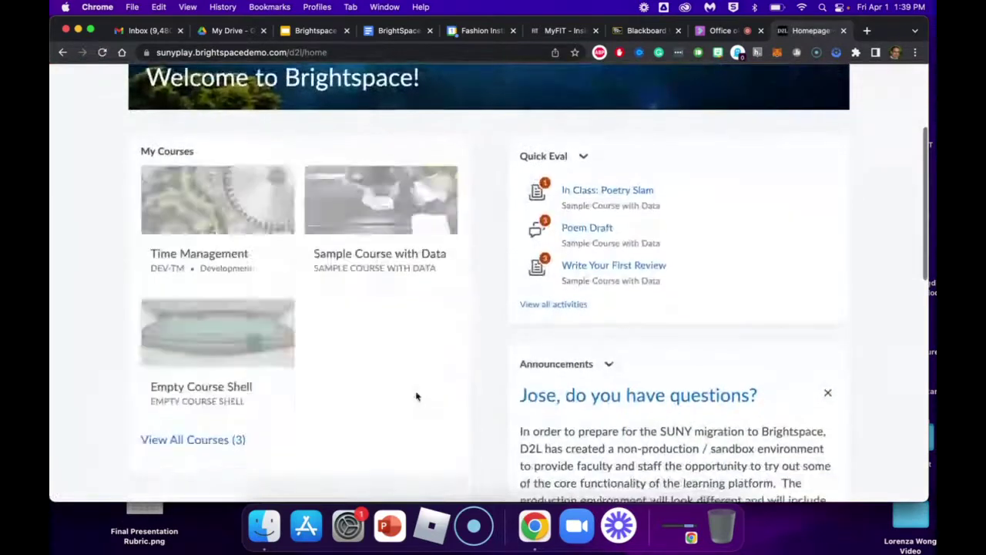
pyautogui.click(202, 357)
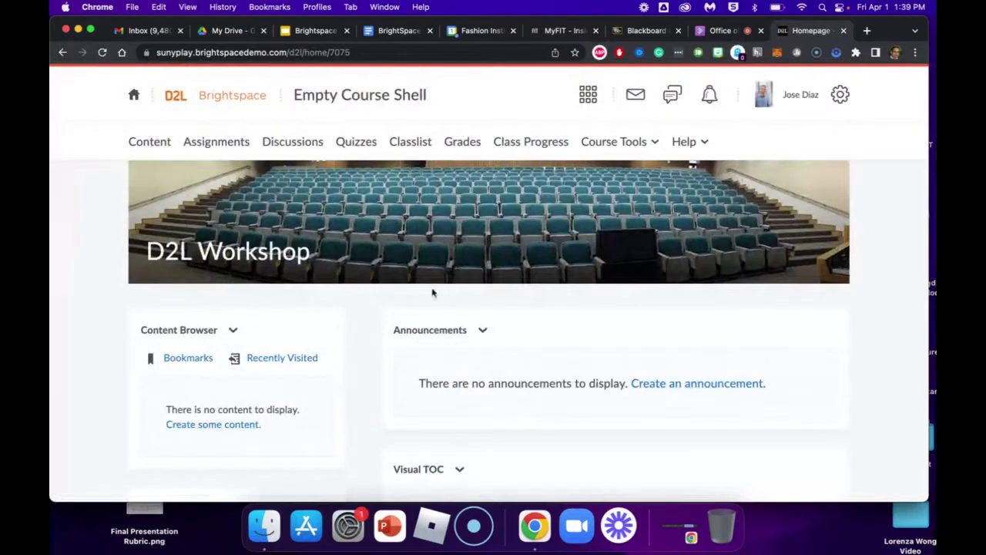
# View the options for the D2L Workshop course banner and dismiss them without choosing one.
pyautogui.moveTo(459, 219)
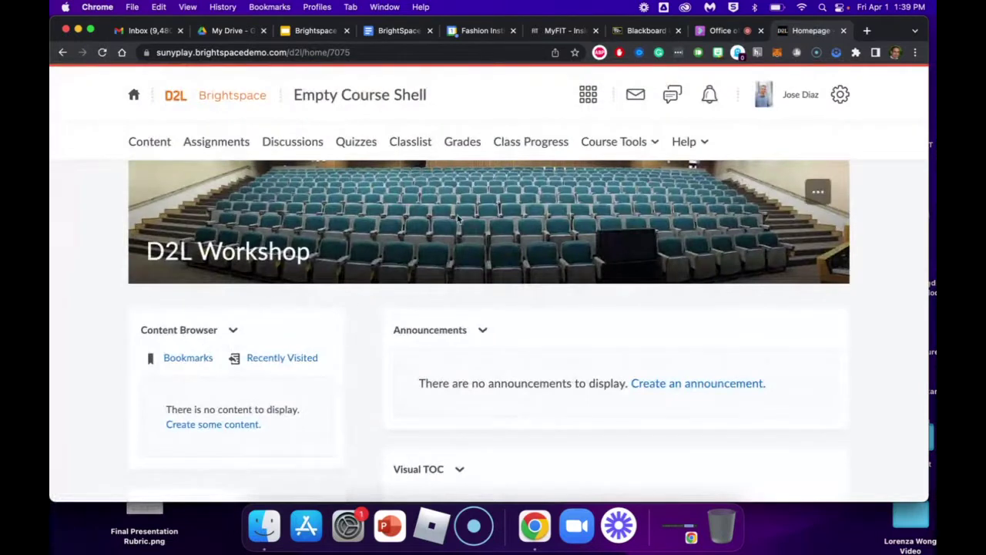
pyautogui.click(818, 192)
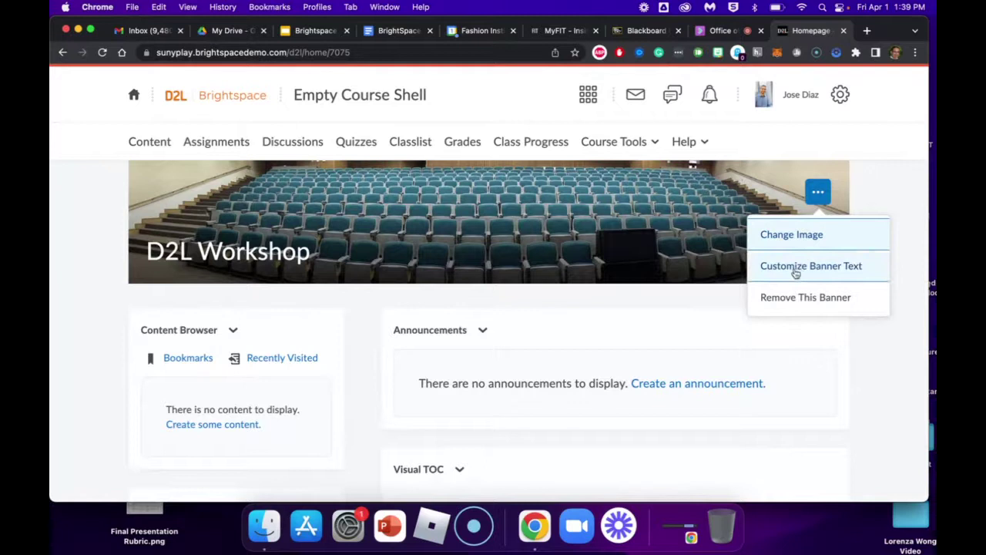
pyautogui.click(833, 352)
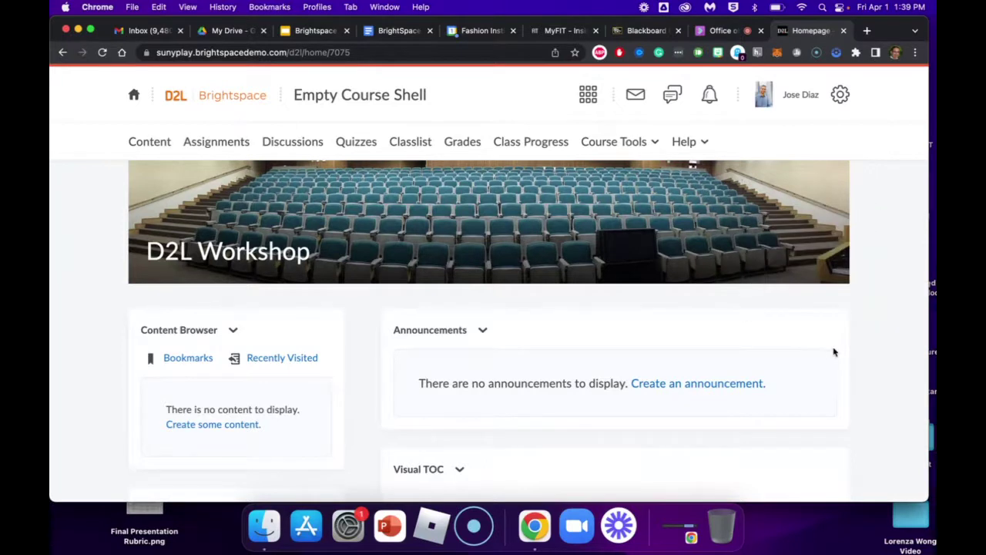
# Start a new announcement in the Empty Course Shell and look over its headline, content, availability, attachment and release condition settings.
pyautogui.scroll(-3, 833, 351)
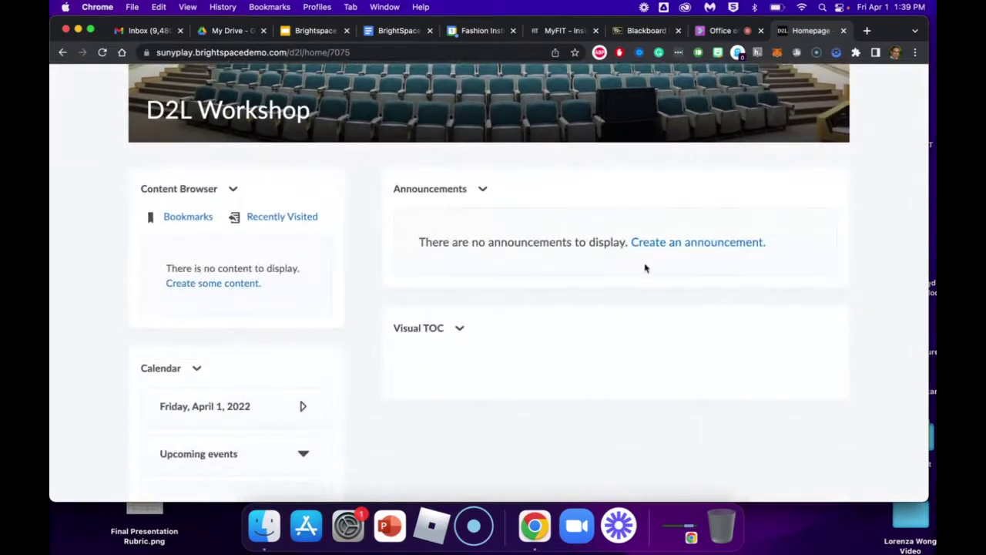
pyautogui.click(682, 244)
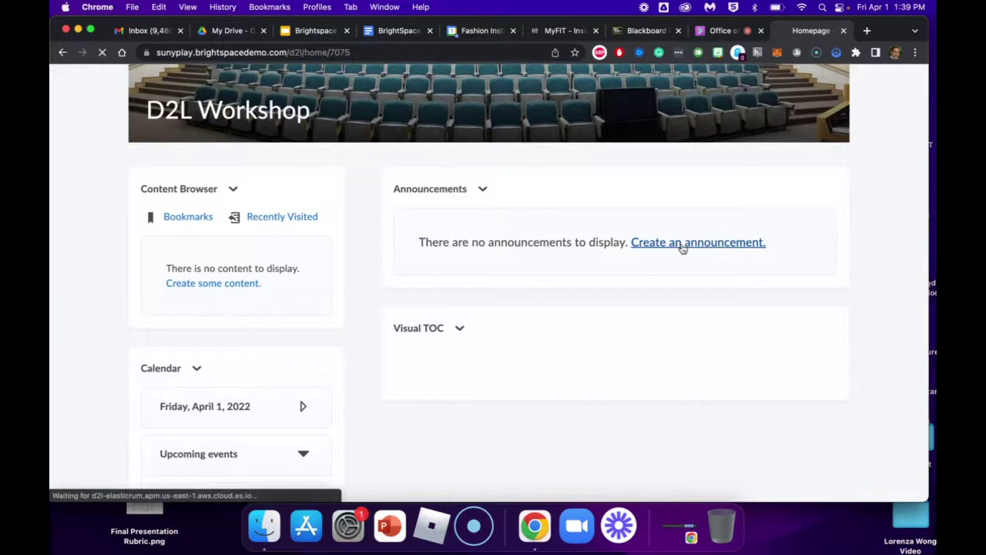
pyautogui.scroll(-2, 683, 249)
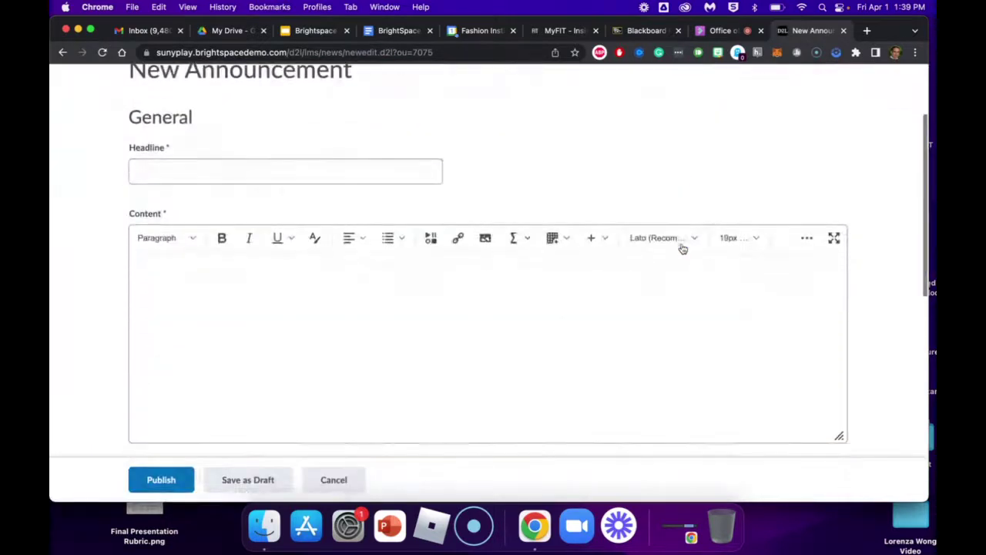
pyautogui.scroll(-10, 151, 208)
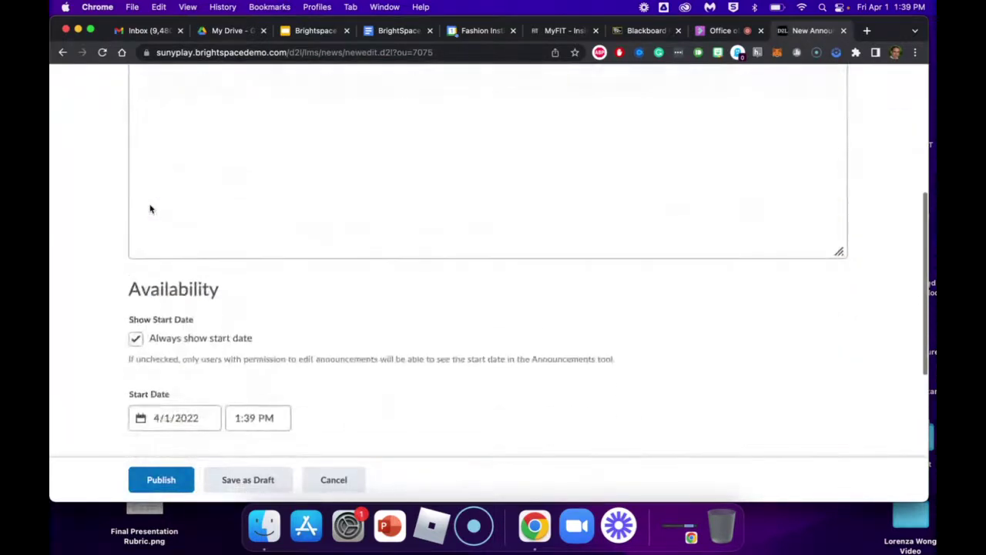
pyautogui.scroll(-2, 150, 208)
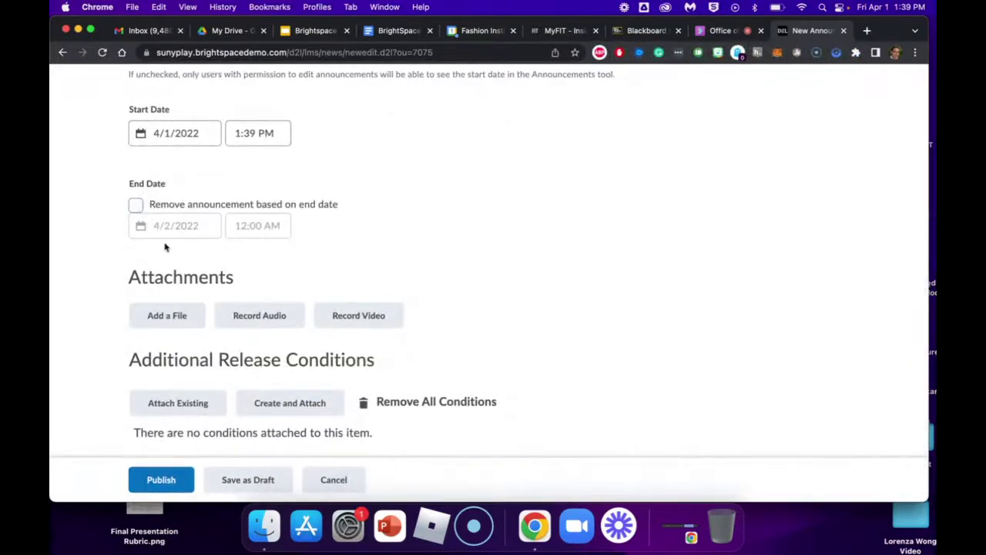
pyautogui.scroll(12, 164, 246)
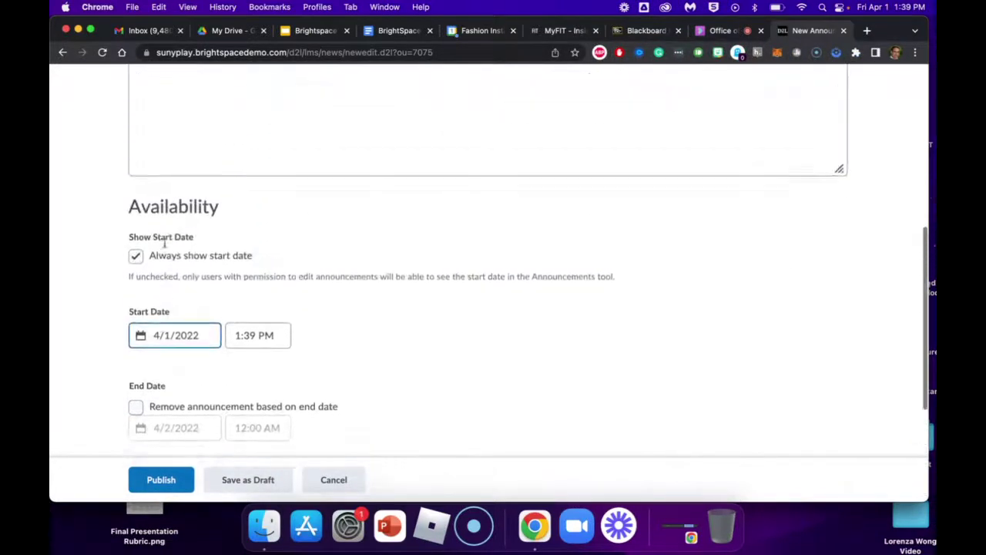
pyautogui.click(148, 146)
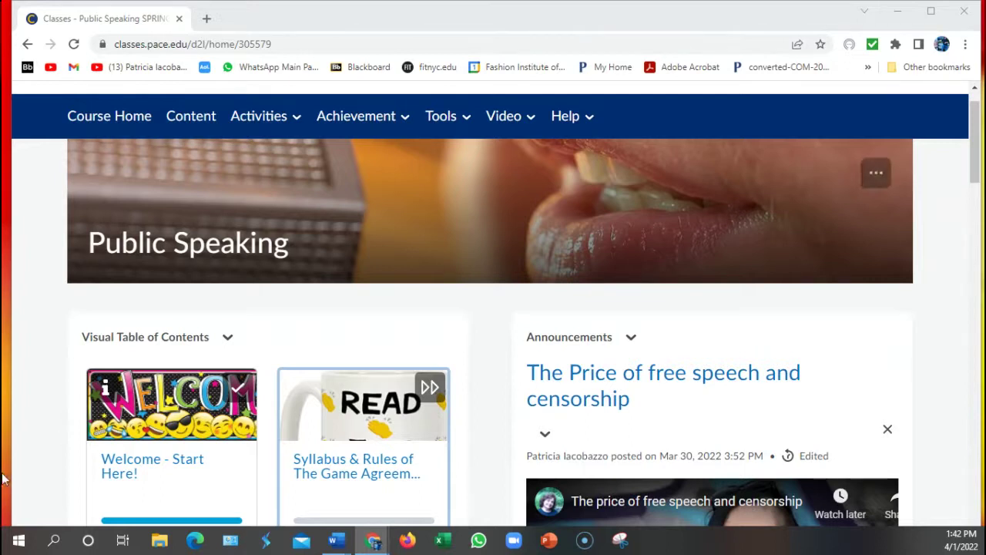
# View the Public Speaking banner's image gallery and the file sources for uploading an image, and close both without changing the banner.
pyautogui.click(876, 177)
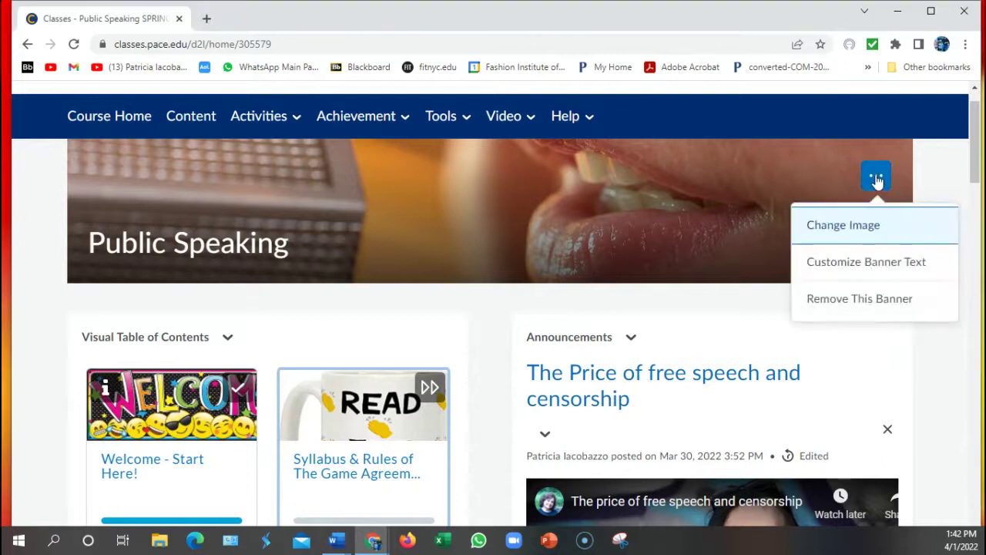
pyautogui.click(845, 227)
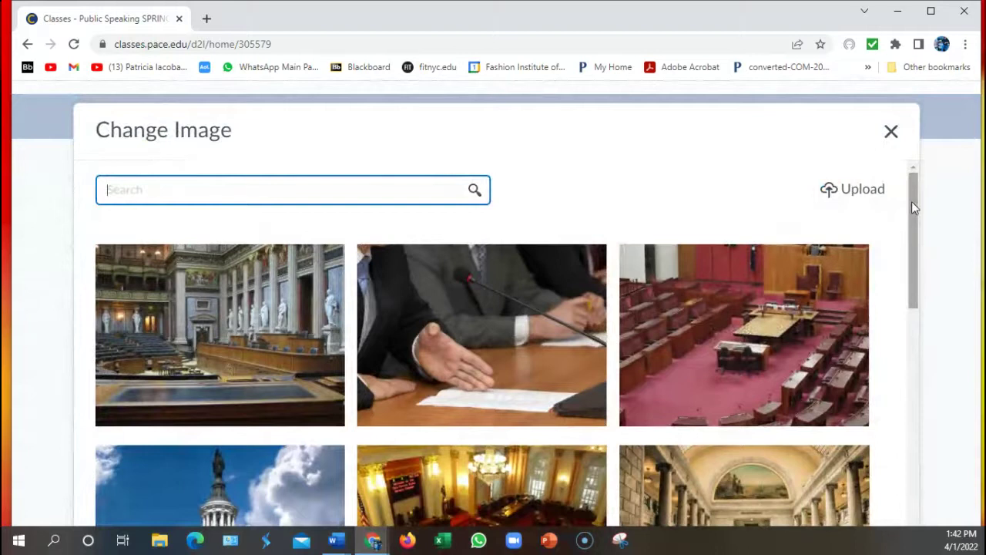
pyautogui.moveTo(911, 201); pyautogui.dragTo(868, 178)
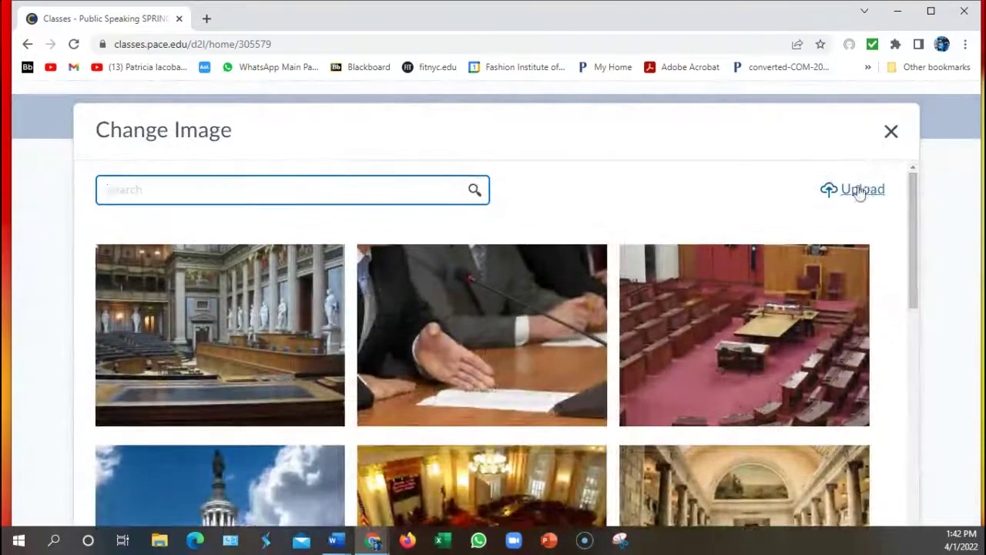
pyautogui.click(857, 190)
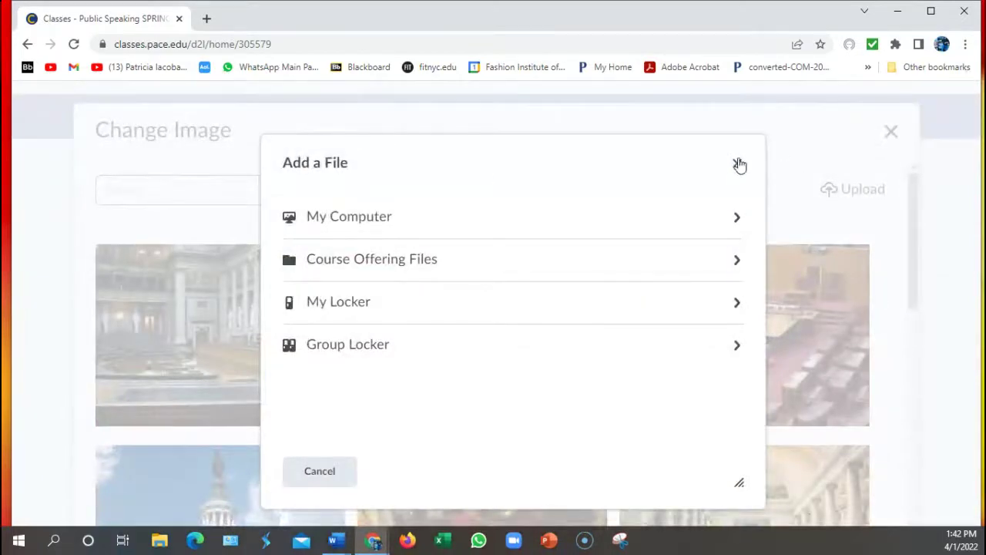
pyautogui.click(737, 165)
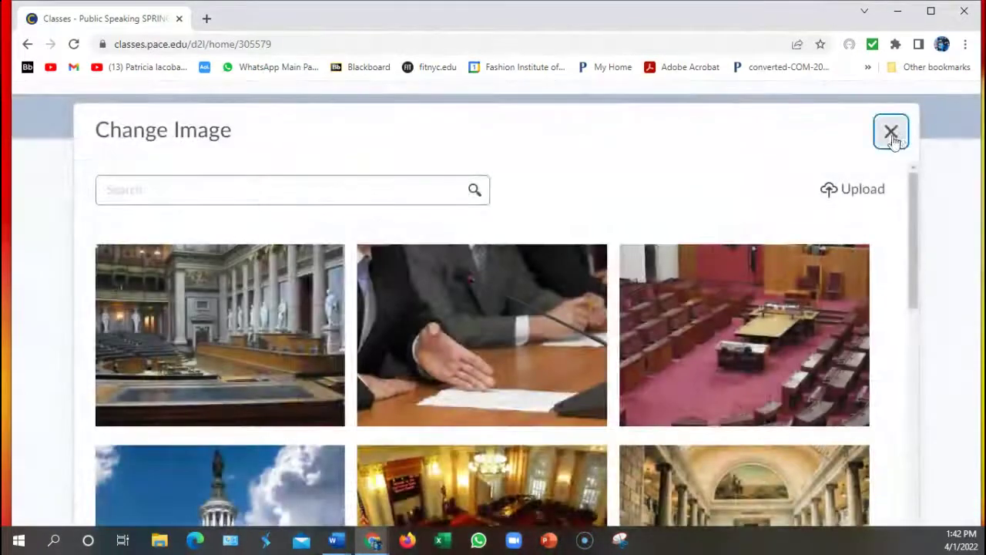
pyautogui.click(894, 134)
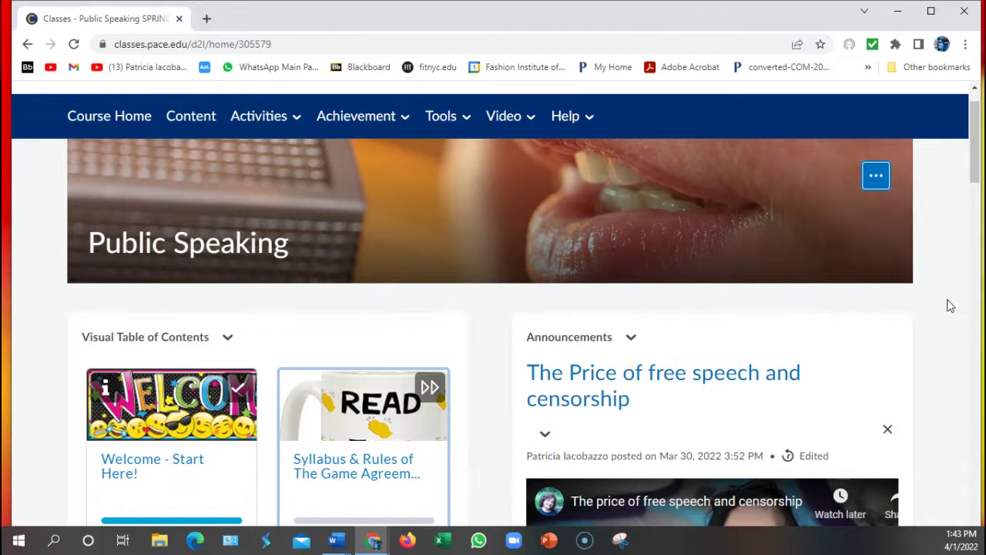
# Open the Welcome - Start Here! module from the Visual Table of Contents and look over its topics.
pyautogui.scroll(-2, 950, 306)
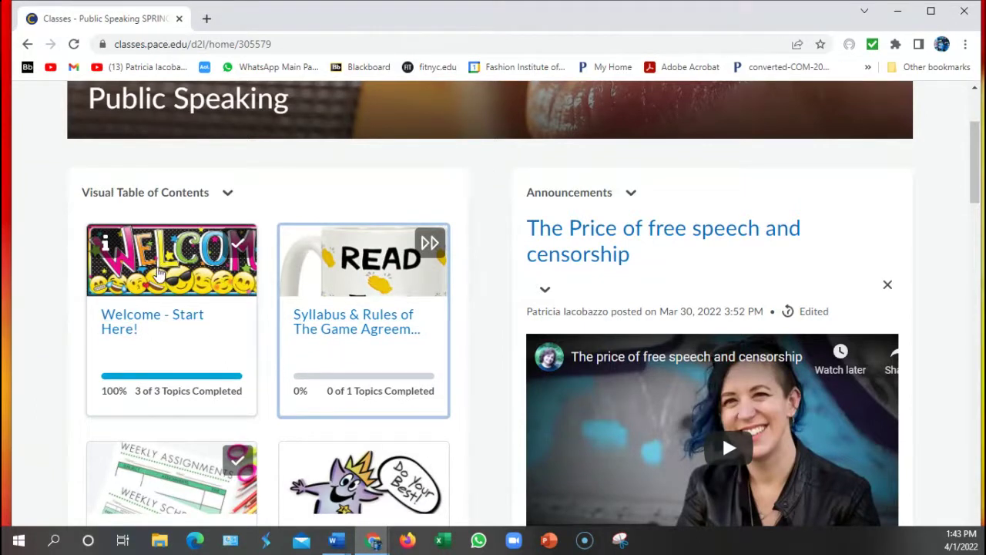
pyautogui.click(159, 273)
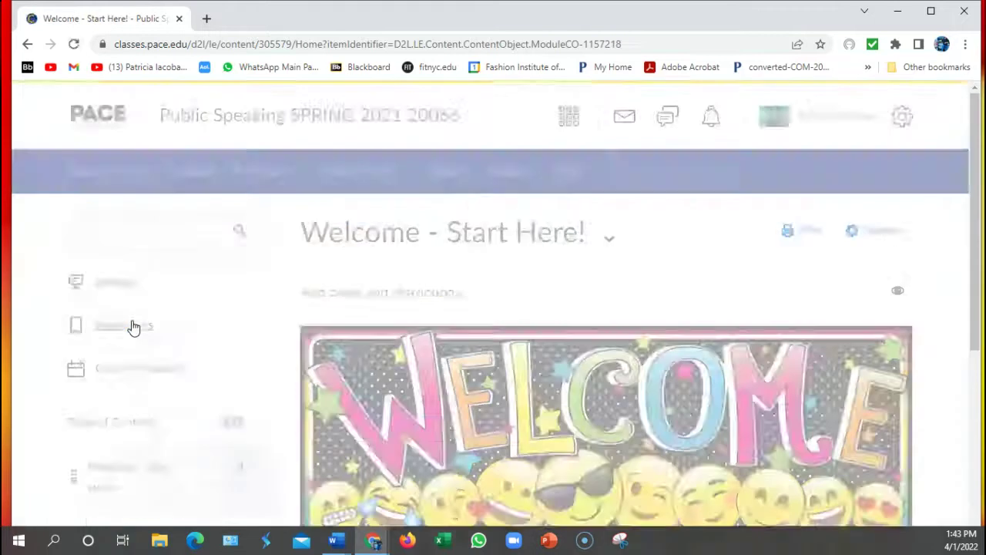
pyautogui.scroll(-2, 712, 254)
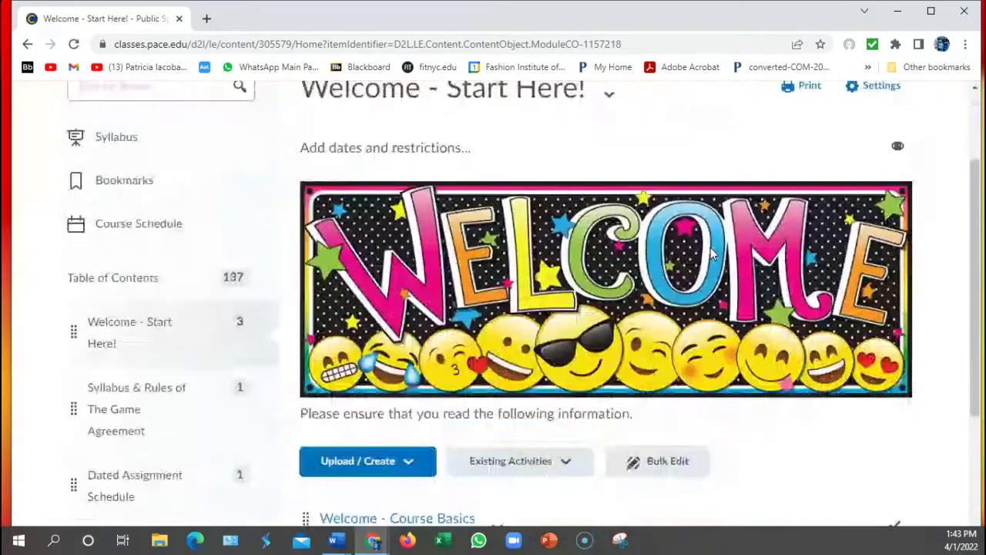
pyautogui.scroll(-4, 713, 254)
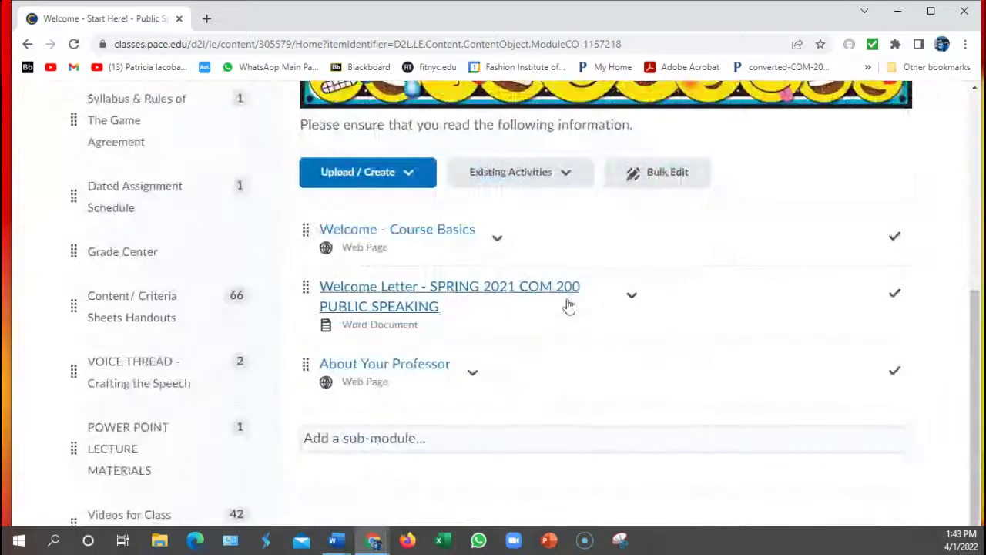
# Open the Welcome - Course Basics topic and look through its welcome page.
pyautogui.click(417, 239)
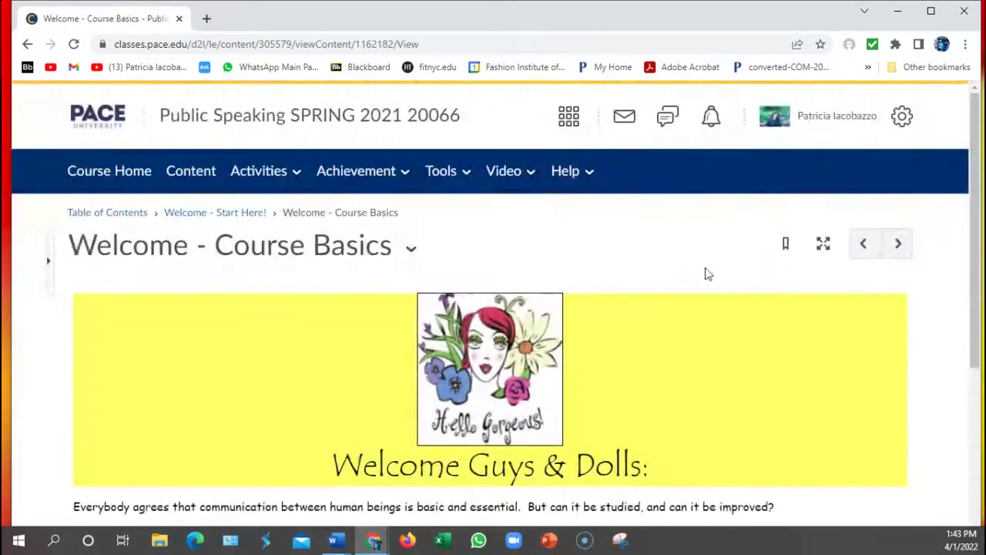
pyautogui.scroll(-10, 707, 273)
pyautogui.scroll(4, 707, 273)
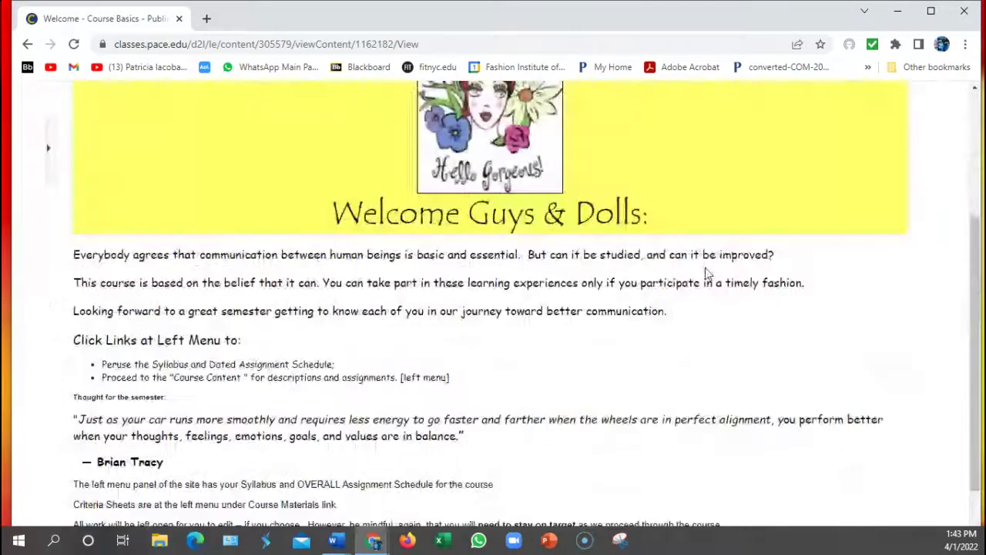
# Finish reading the Course Basics welcome page, return to the Welcome - Start Here! module and look over its remaining topics.
pyautogui.scroll(-1, 707, 273)
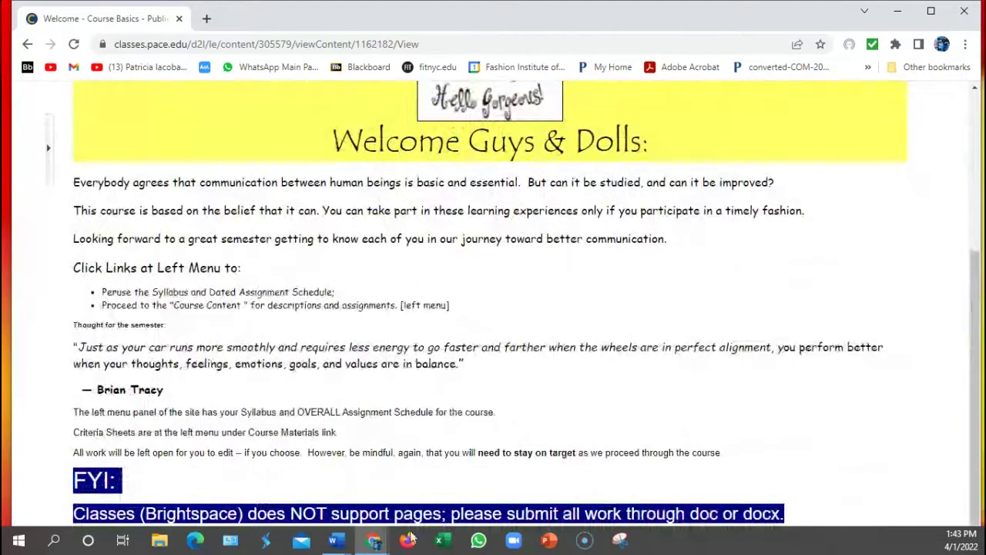
pyautogui.click(26, 46)
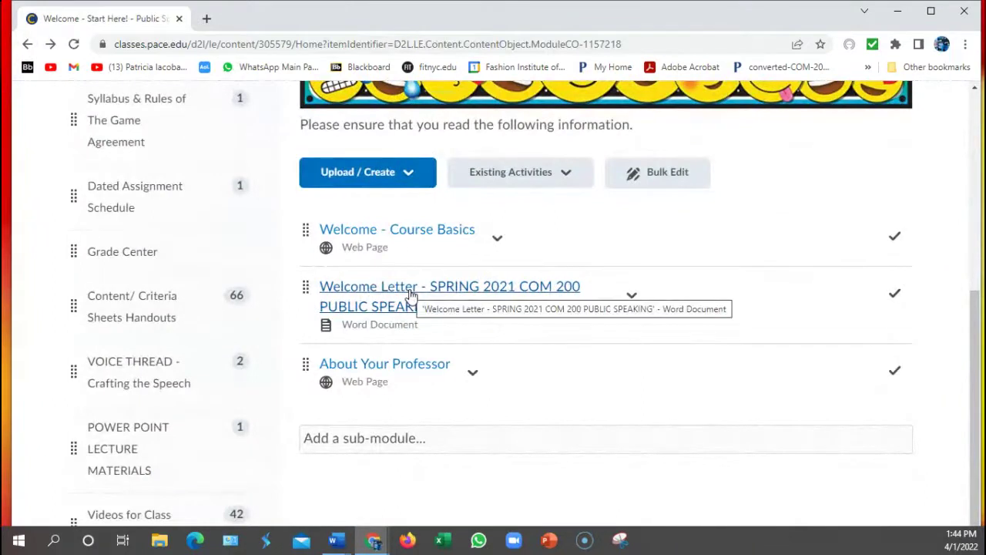
pyautogui.scroll(-2, 408, 293)
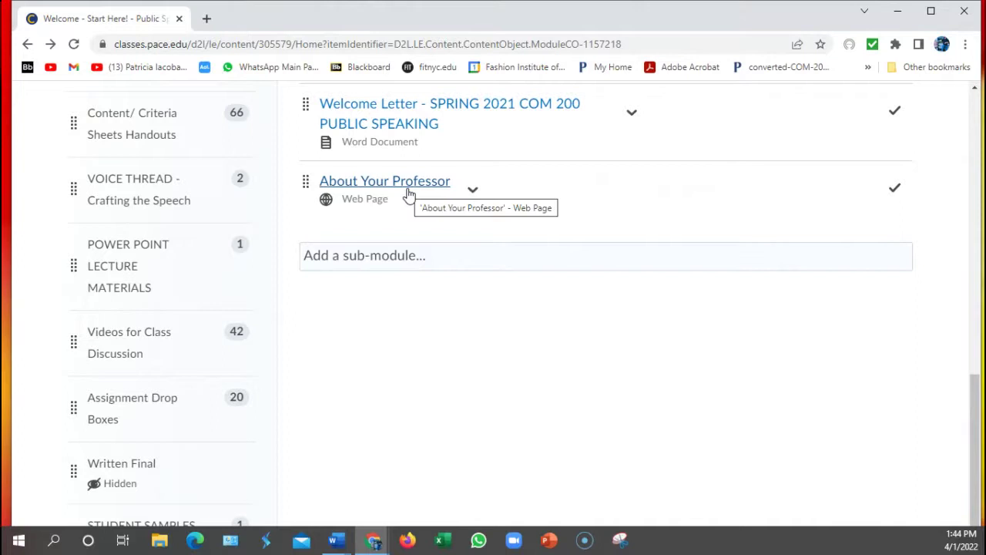
pyautogui.scroll(4, 408, 192)
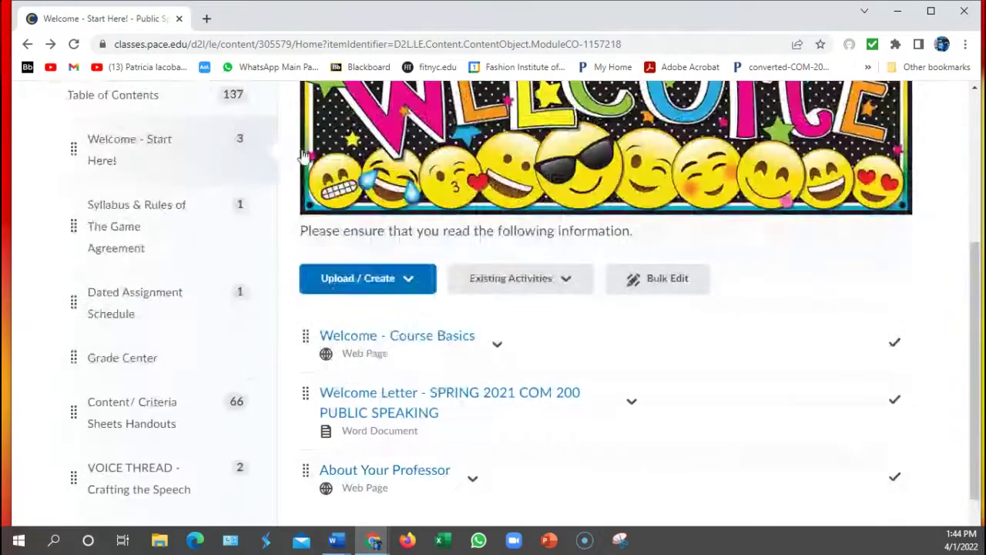
# Return to the Public Speaking course home page and look over its widgets down to the Teacher Profile and Admin Tools.
pyautogui.click(28, 45)
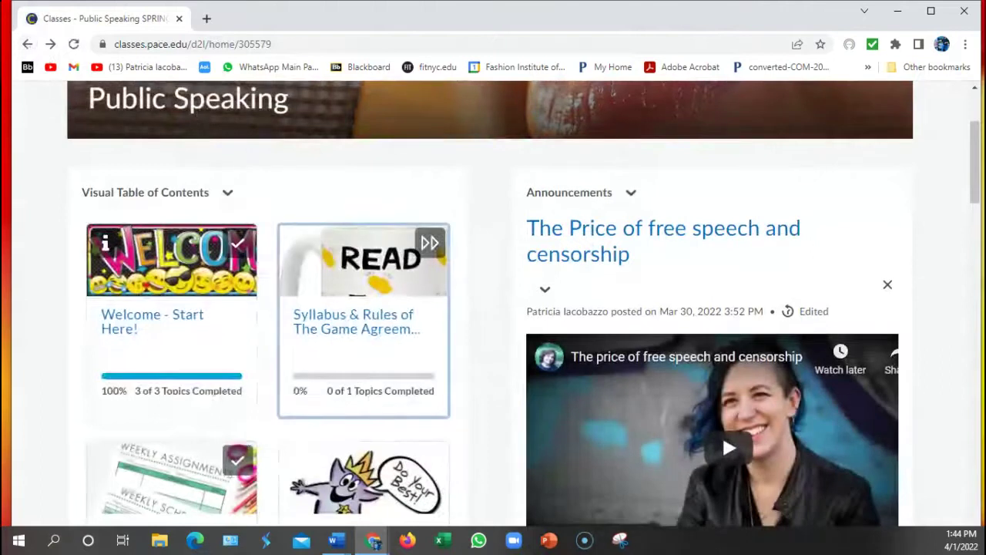
pyautogui.scroll(-1, 899, 297)
pyautogui.scroll(-12, 900, 297)
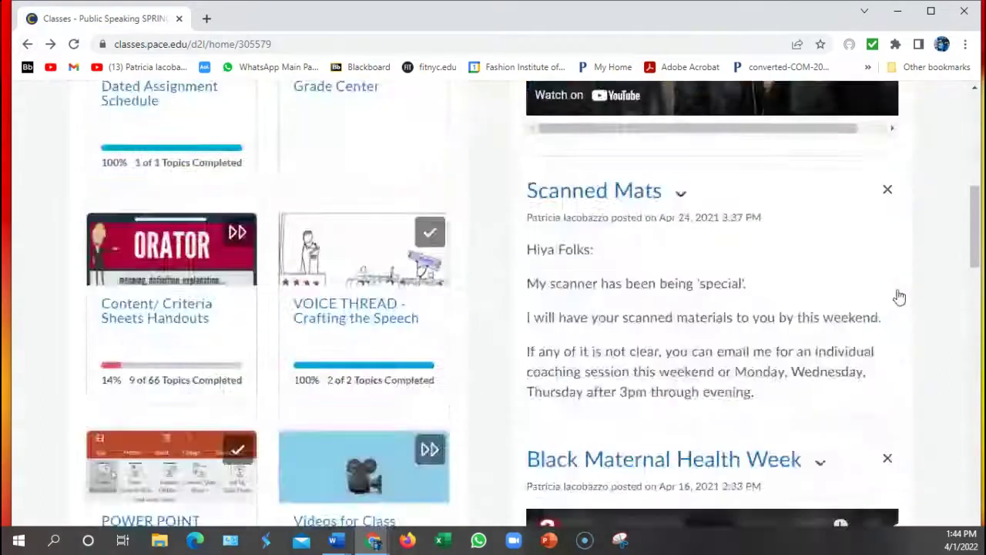
pyautogui.scroll(-8, 900, 298)
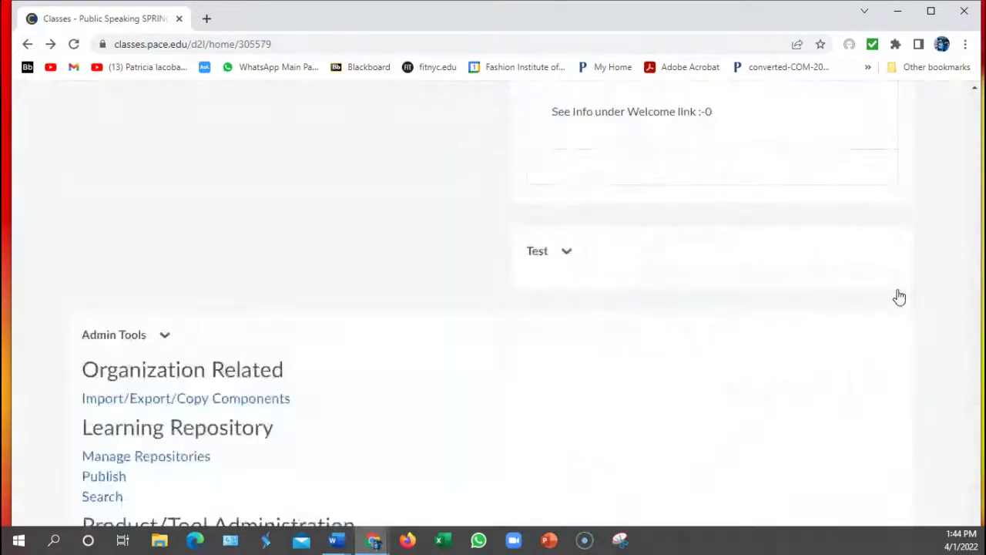
pyautogui.scroll(-5, 900, 298)
pyautogui.scroll(-1, 899, 297)
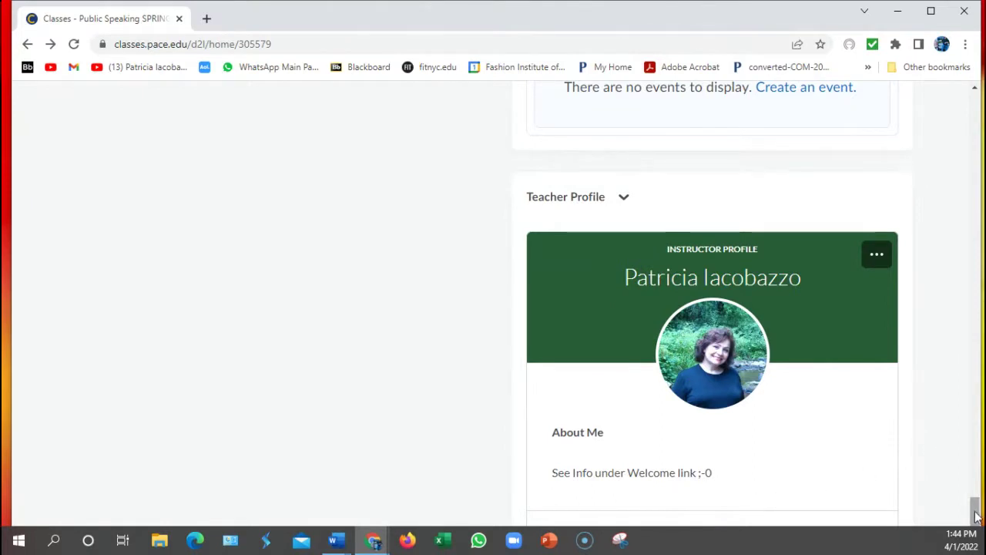
pyautogui.moveTo(975, 514)
pyautogui.mouseDown()
pyautogui.moveTo(942, 326)
pyautogui.moveTo(953, 209)
pyautogui.moveTo(893, 121)
pyautogui.mouseUp()
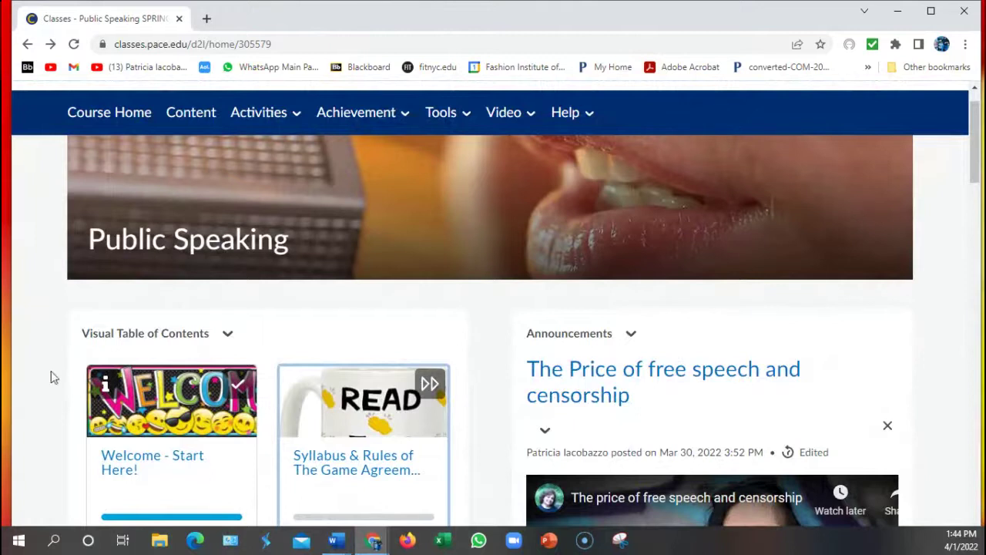
# Open the Syllabus & Rules of The Game Agreement module, look over its agreement quiz topic, and return to the course home page.
pyautogui.scroll(-3, 917, 375)
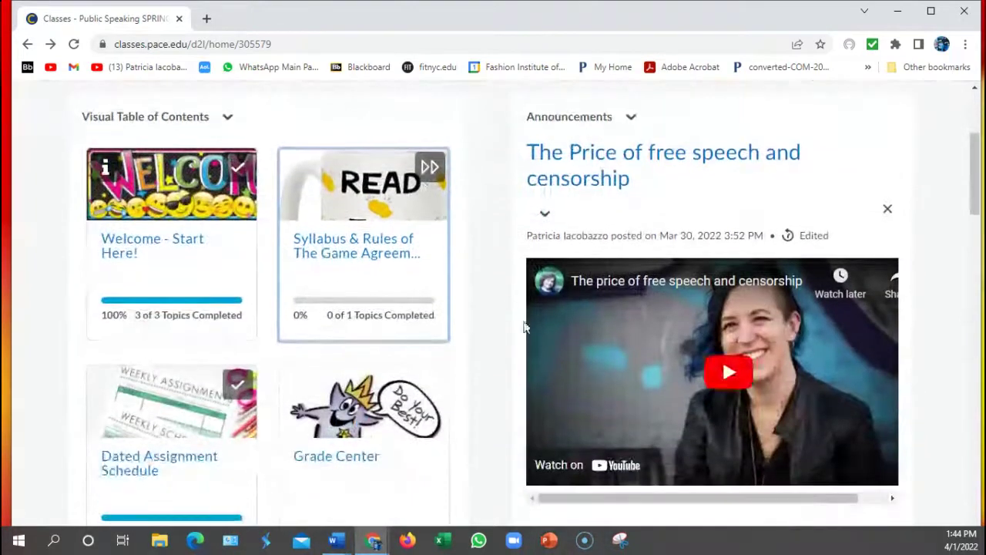
pyautogui.click(325, 260)
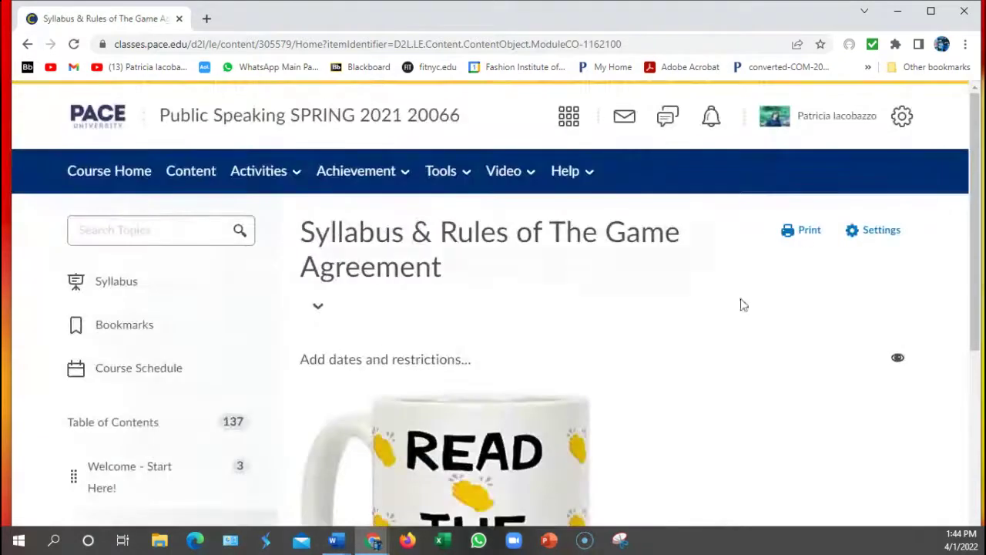
pyautogui.scroll(-4, 963, 407)
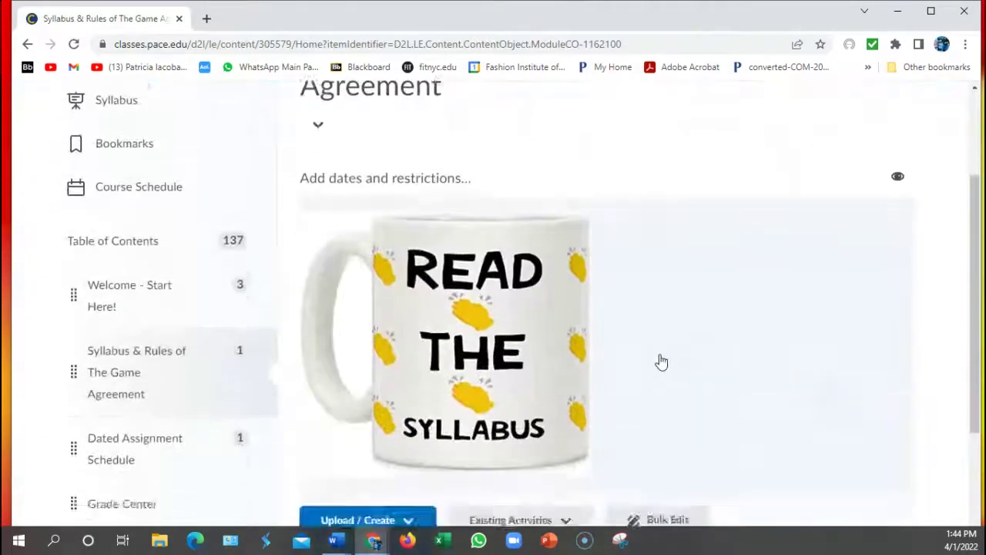
pyautogui.scroll(-3, 697, 317)
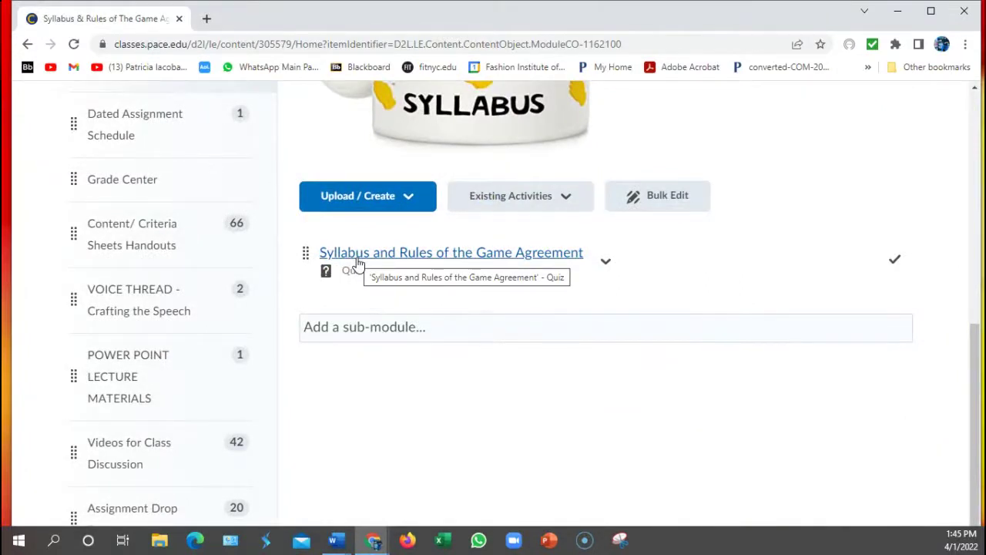
pyautogui.click(25, 46)
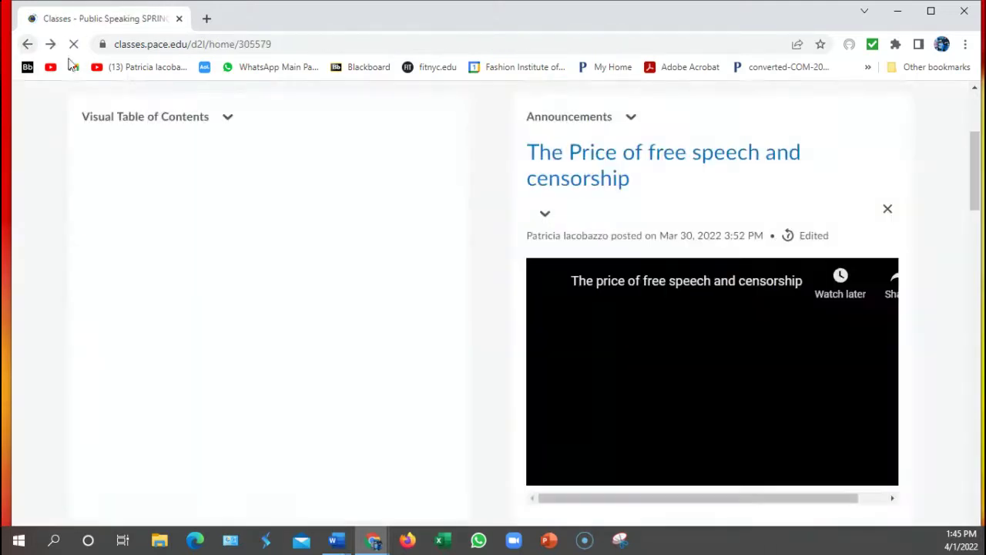
# Examine the Visual Table of Contents modules from Welcome - Start Here! to Written Final alongside the posted announcements.
pyautogui.scroll(-3, 347, 407)
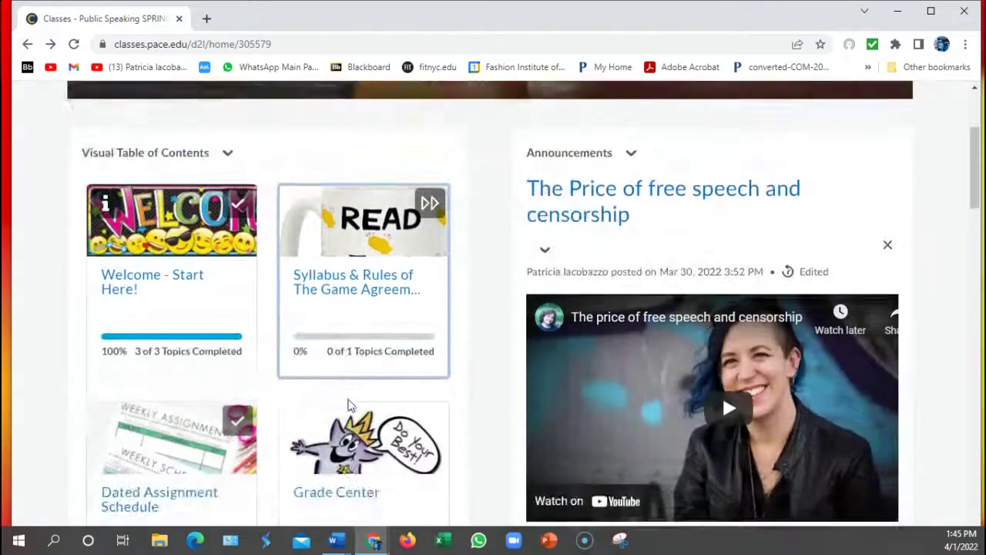
pyautogui.scroll(1, 179, 479)
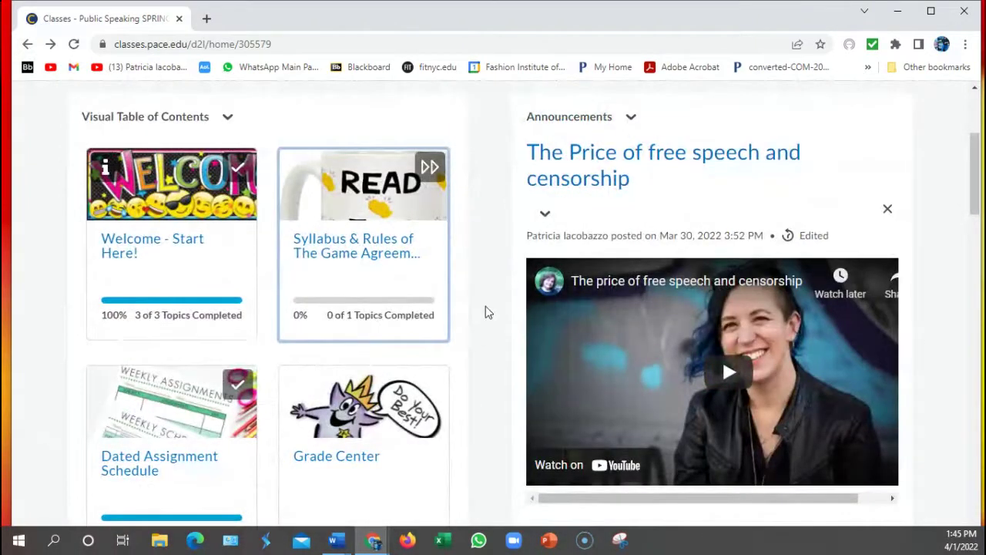
pyautogui.scroll(5, 476, 267)
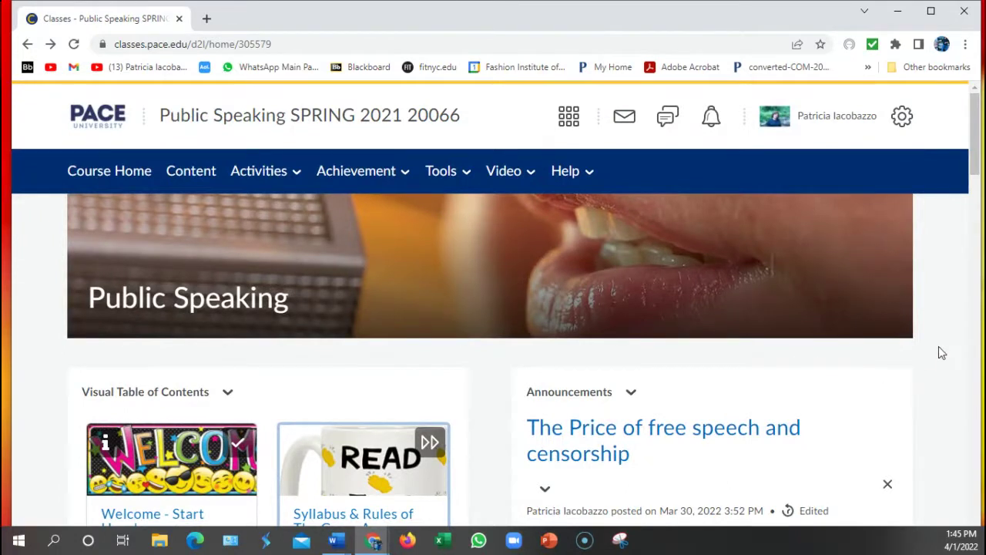
pyautogui.scroll(-1, 941, 353)
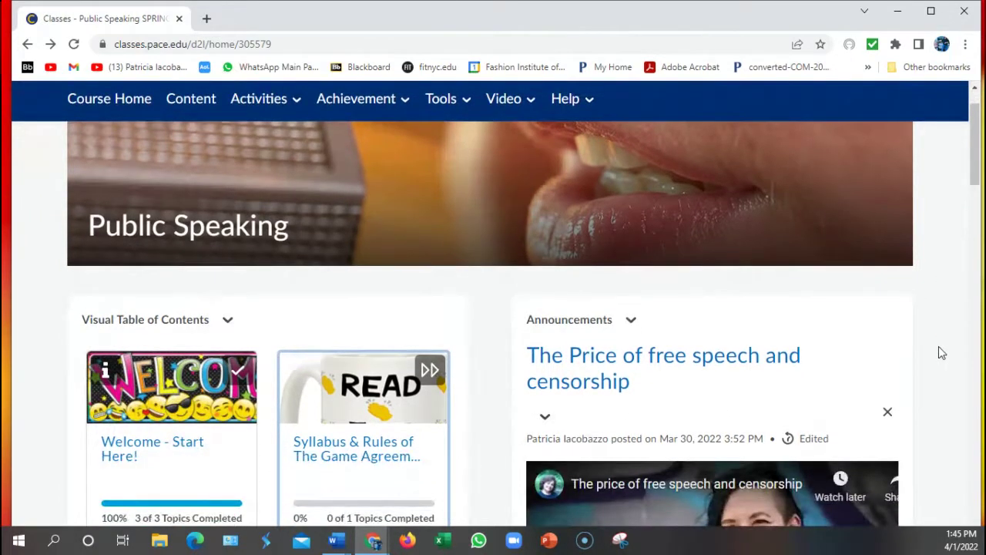
pyautogui.scroll(-3, 939, 352)
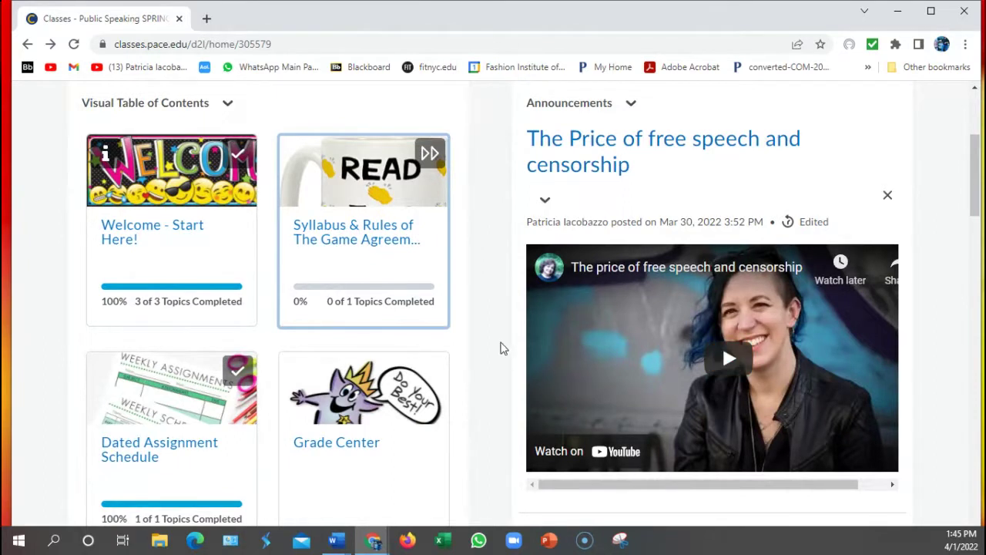
pyautogui.scroll(-2, 498, 341)
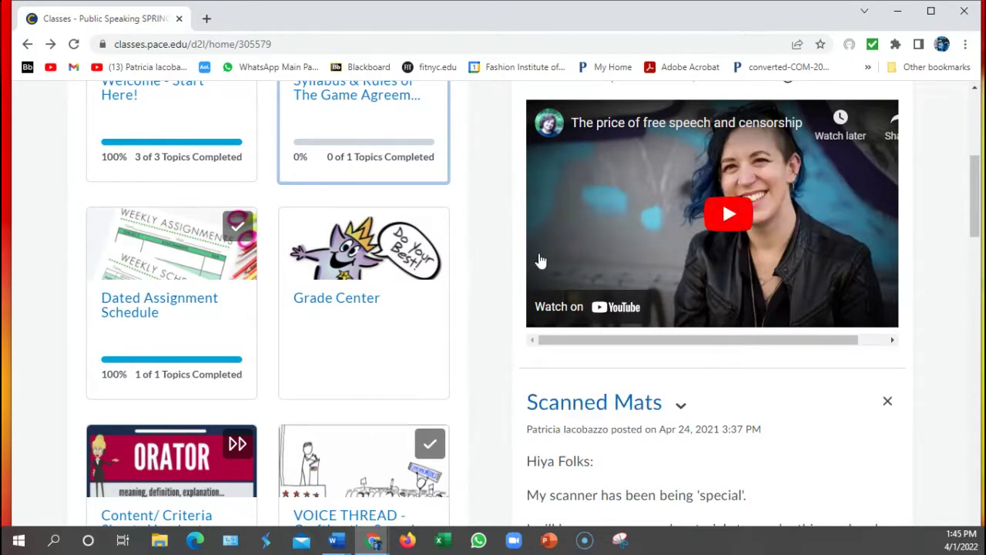
pyautogui.scroll(-5, 481, 205)
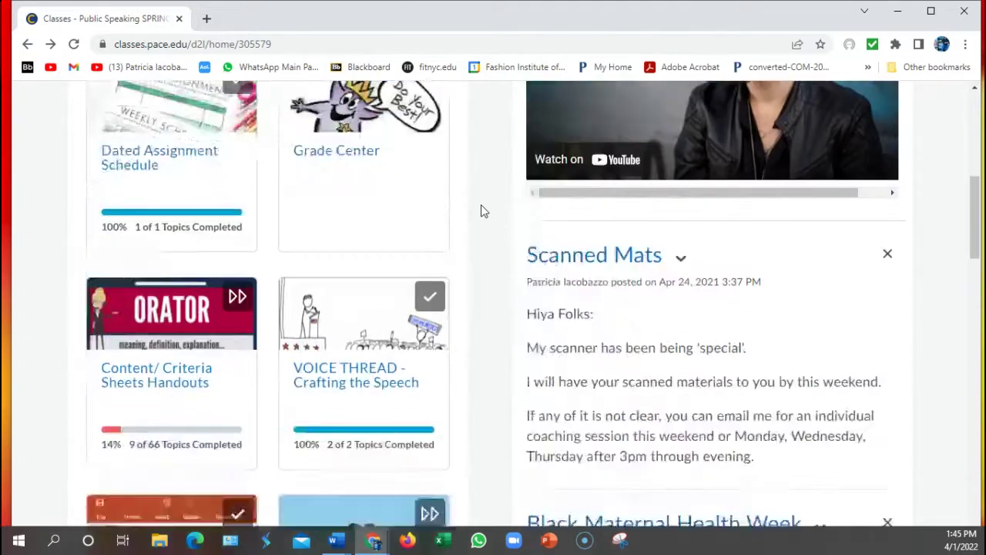
pyautogui.scroll(-2, 481, 204)
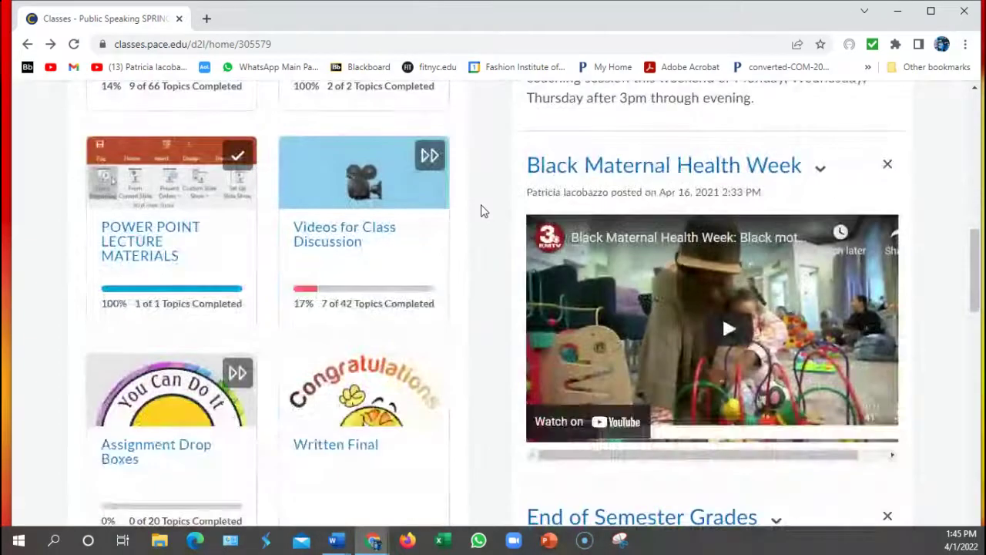
pyautogui.scroll(1, 480, 205)
pyautogui.scroll(6, 481, 204)
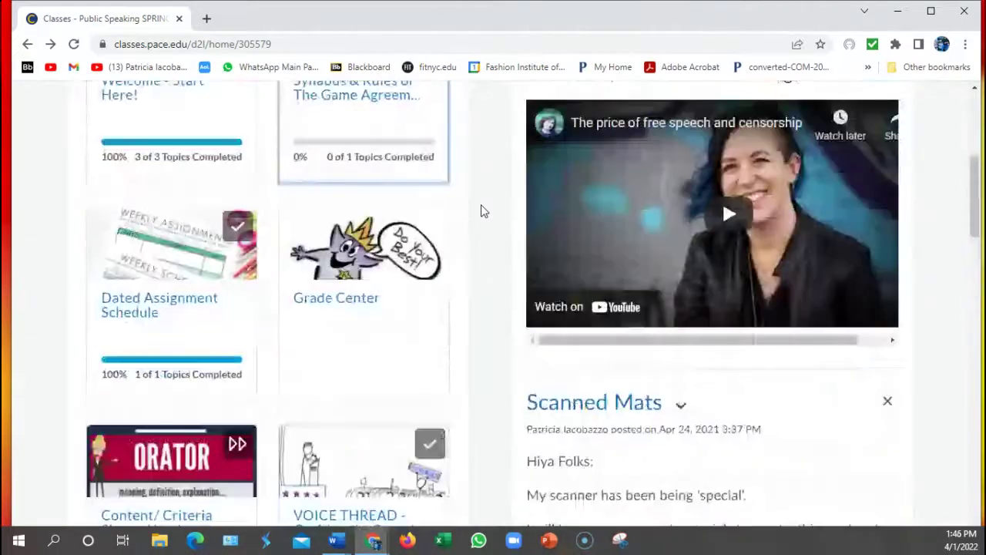
pyautogui.scroll(1, 481, 204)
pyautogui.scroll(-2, 481, 204)
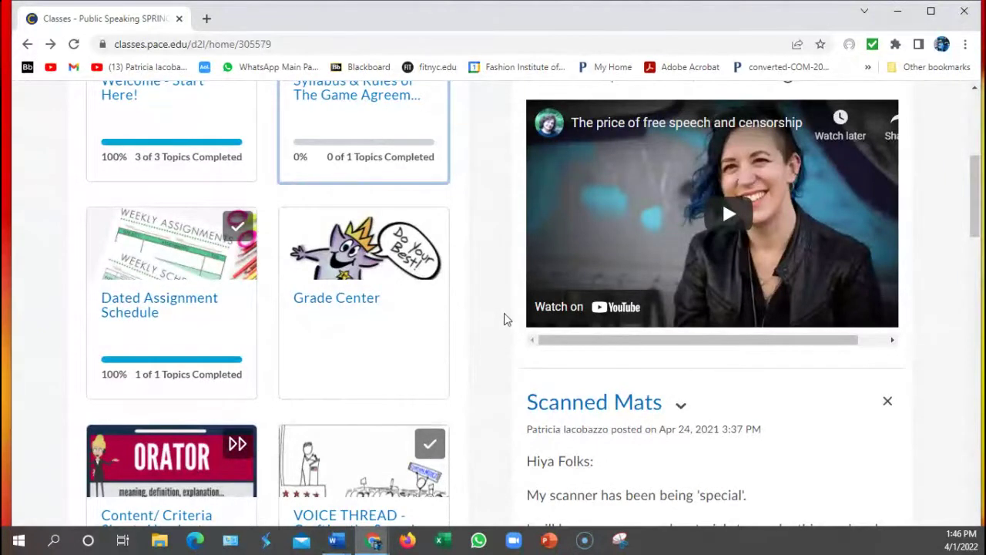
pyautogui.scroll(-2, 506, 318)
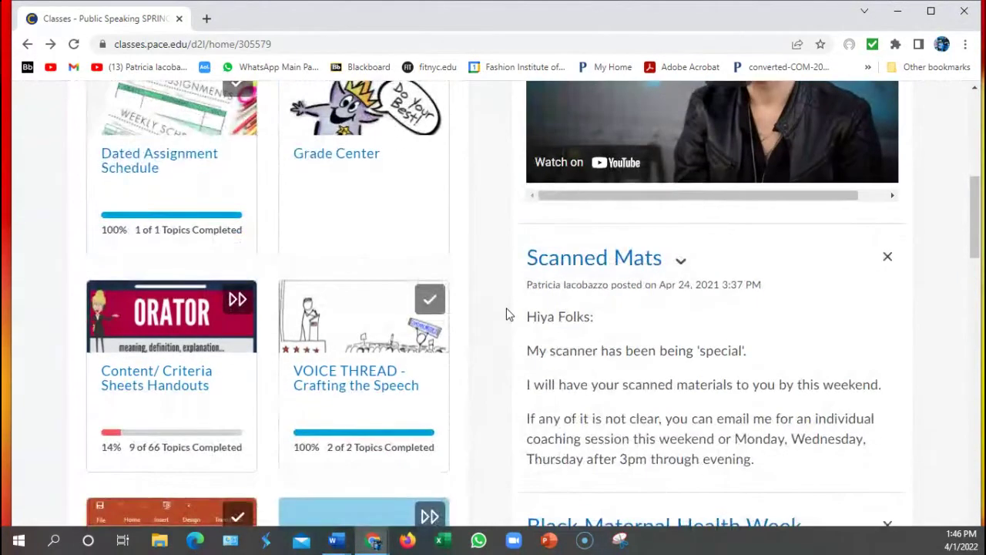
pyautogui.scroll(-2, 506, 314)
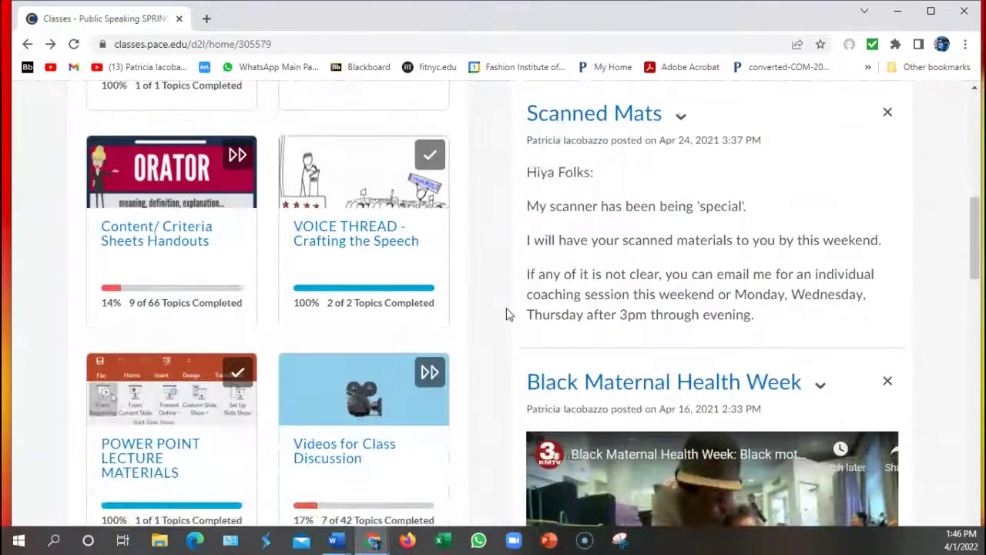
pyautogui.scroll(-3, 506, 315)
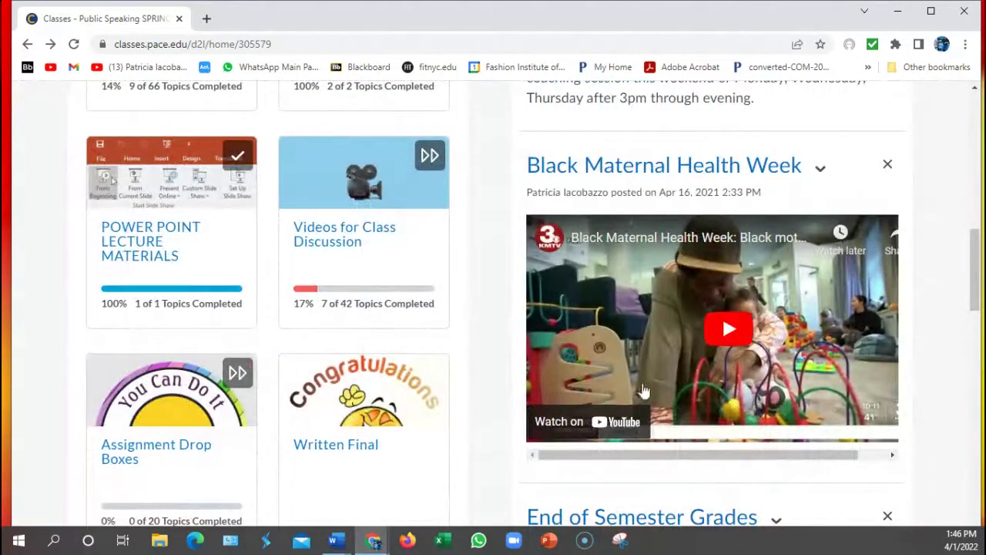
pyautogui.scroll(10, 645, 392)
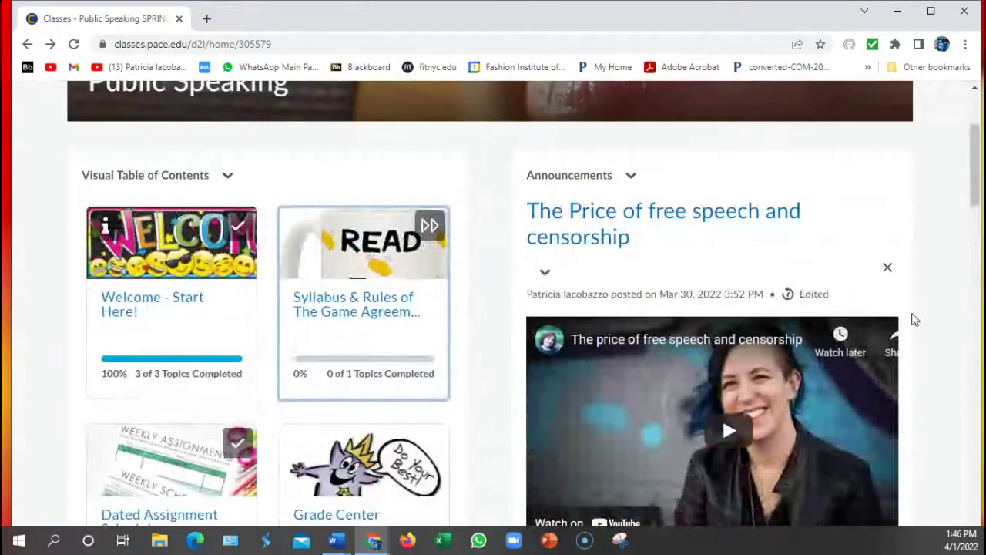
pyautogui.scroll(2, 913, 319)
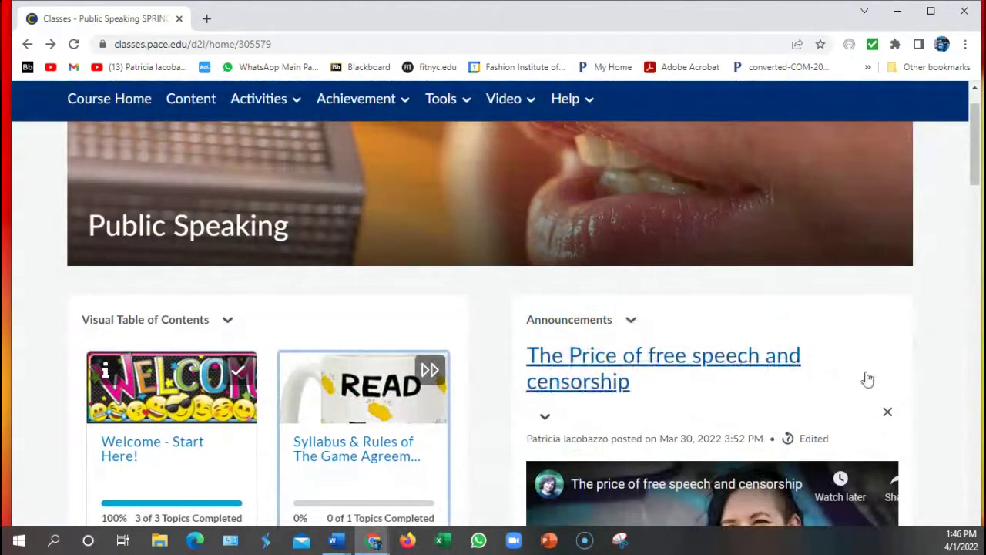
# Go to the Announcements tool from the Announcements widget's options and look through the list of published announcements.
pyautogui.click(631, 321)
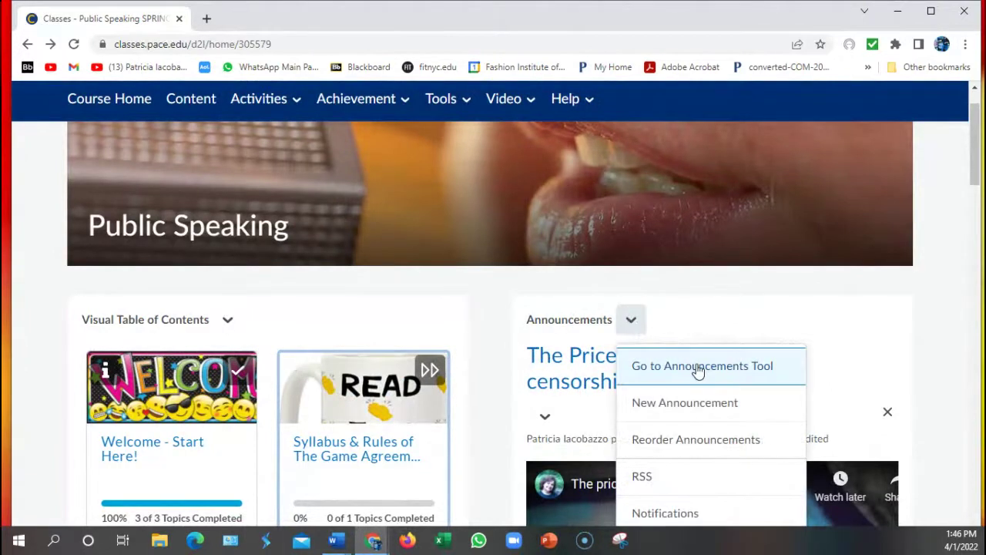
pyautogui.click(698, 368)
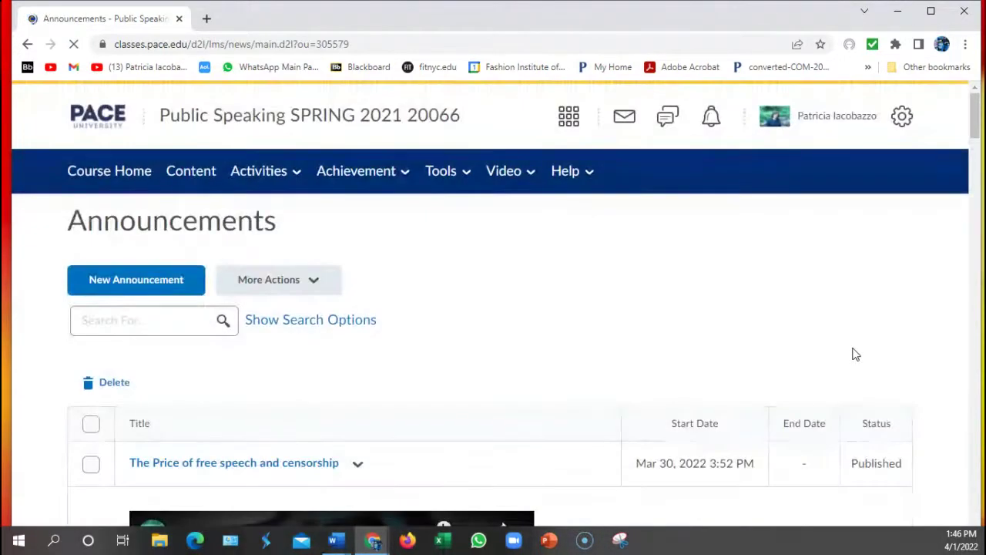
pyautogui.scroll(-20, 855, 354)
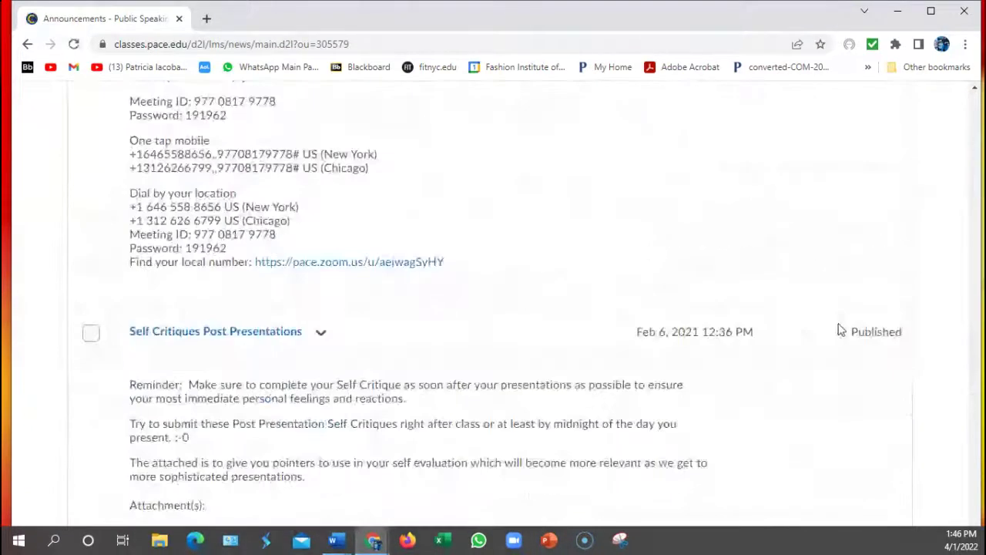
pyautogui.scroll(15, 778, 316)
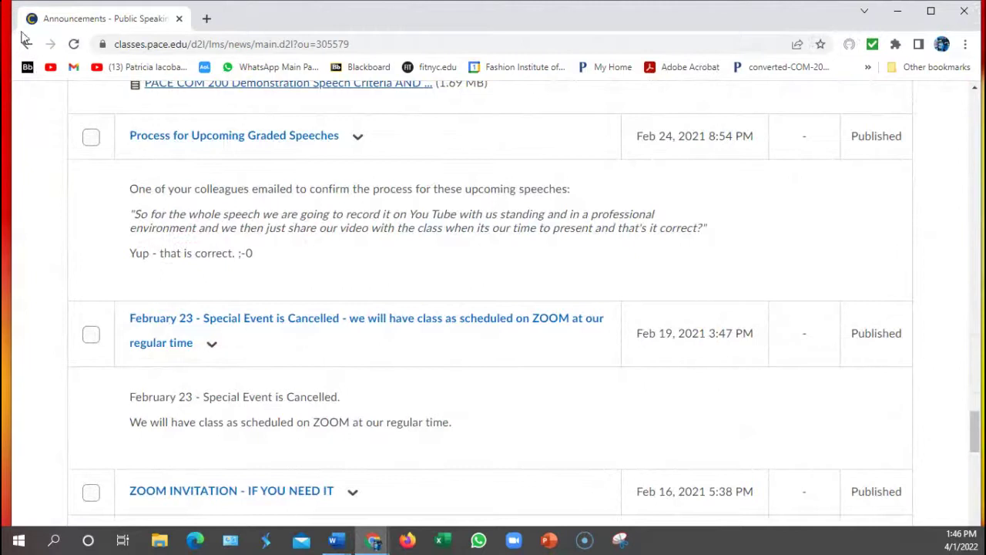
# Return to the Public Speaking course home page and reopen the full announcements list through the Announcements widget's heading.
pyautogui.click(27, 44)
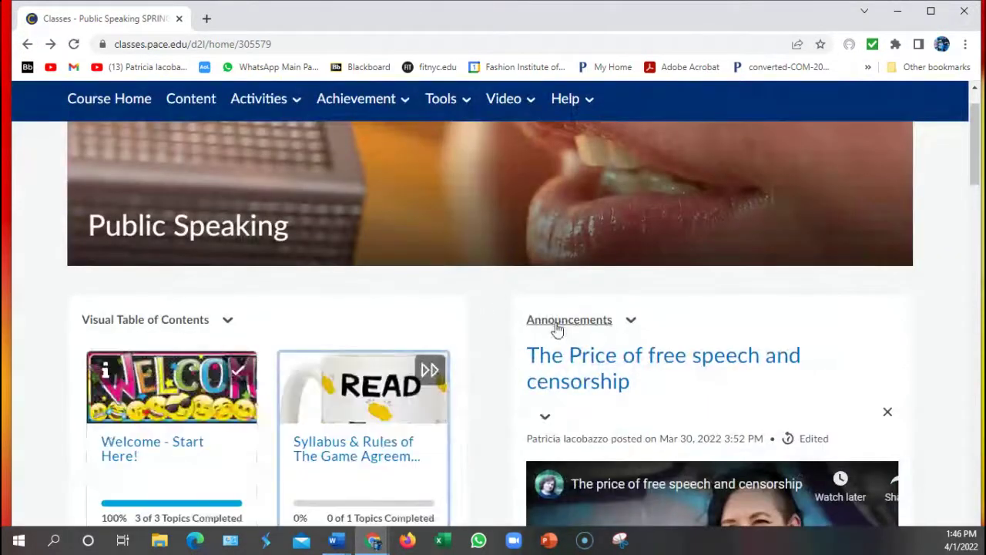
pyautogui.click(557, 328)
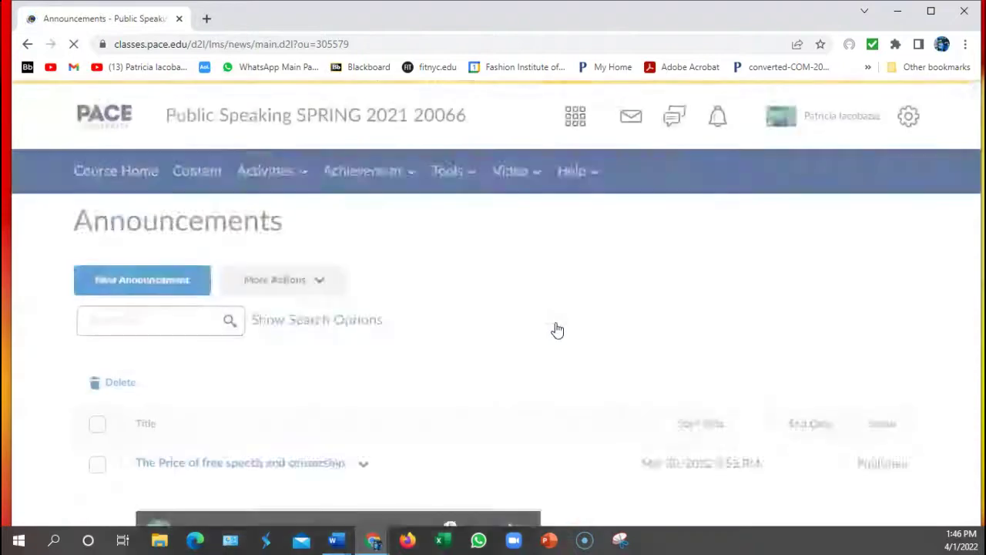
# Create a new announcement in the Public Speaking course with the headline "Thank you for a lovely course".
pyautogui.scroll(-1, 553, 333)
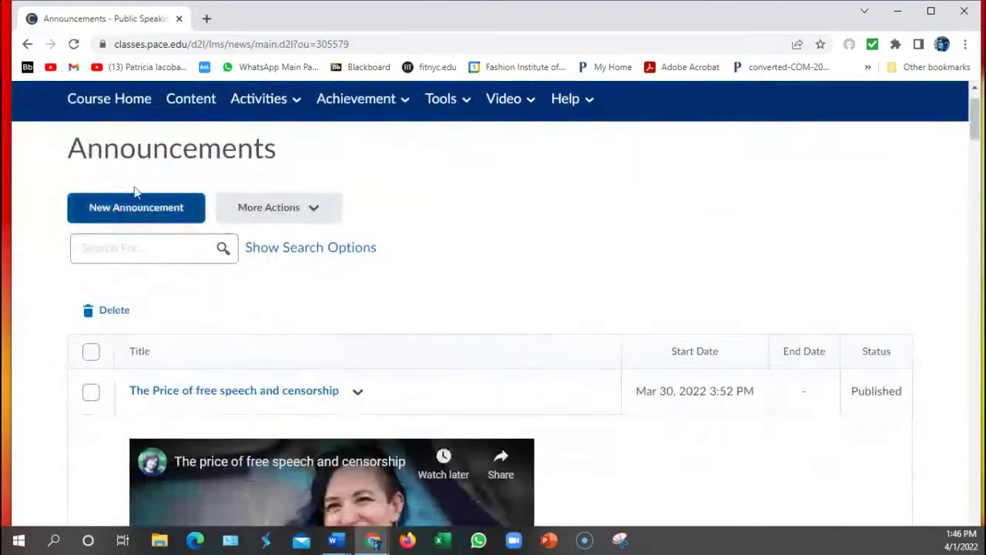
pyautogui.click(117, 209)
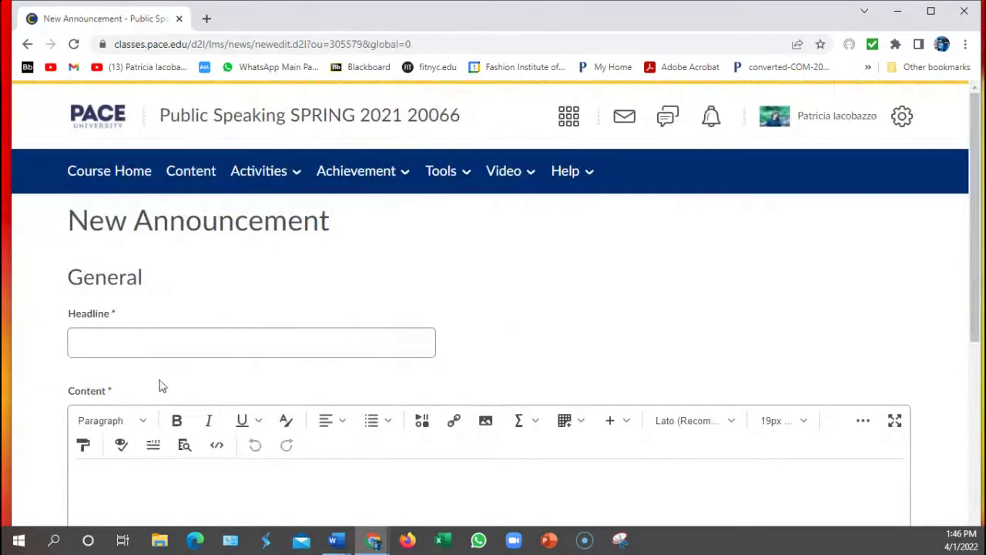
pyautogui.click(177, 351)
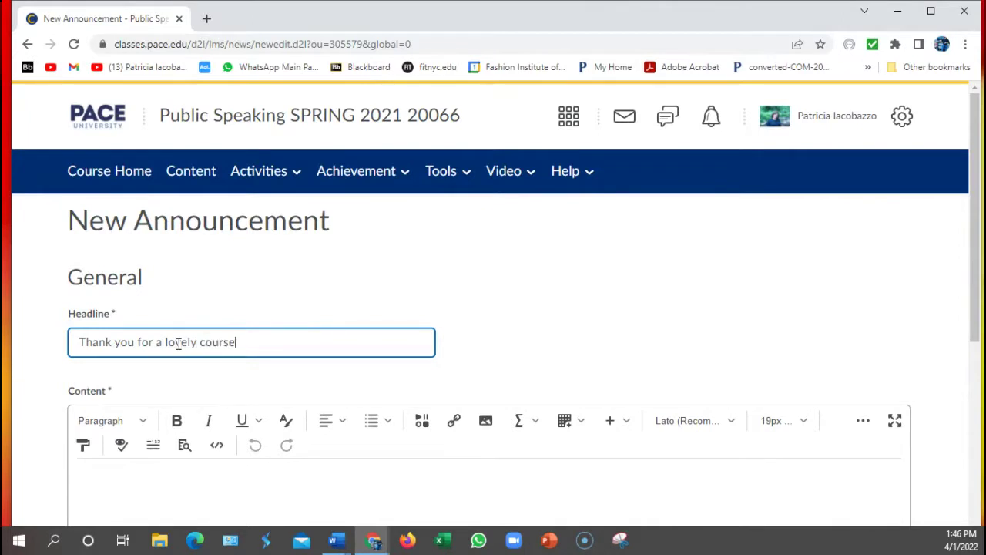
# Choose "emoticon - meme woman heart shaped fingers" from the computer's Pictures folder as the file to insert into the announcement's content.
pyautogui.scroll(-2, 440, 401)
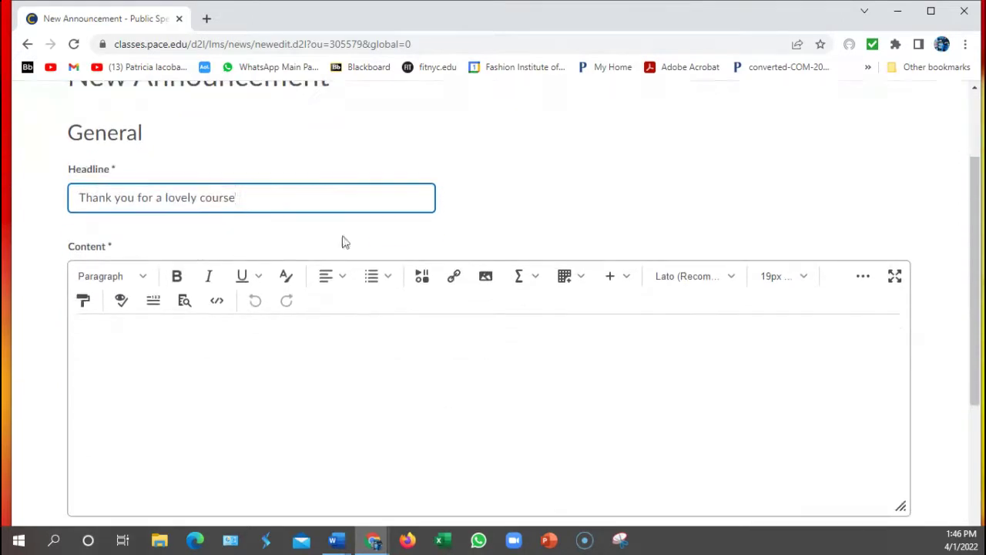
pyautogui.click(423, 280)
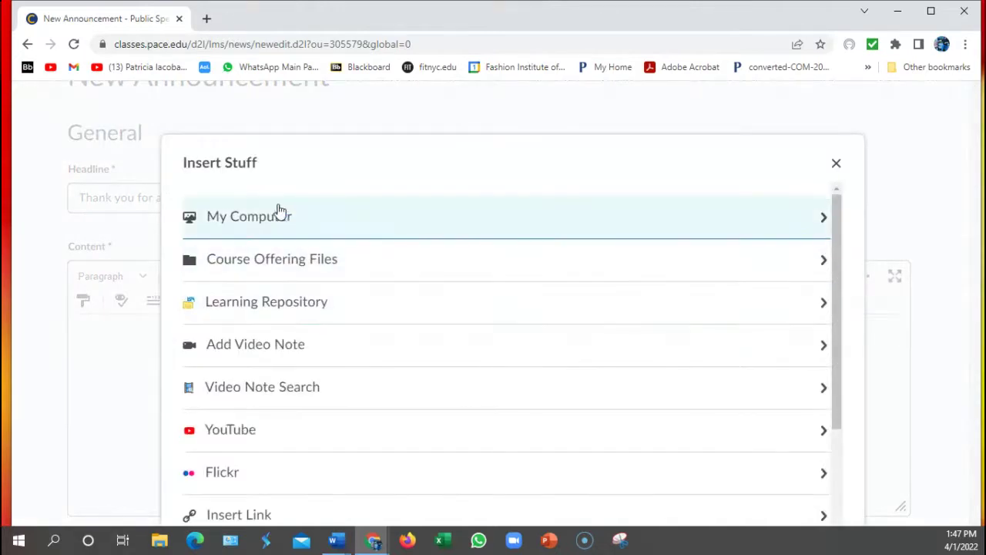
pyautogui.click(277, 223)
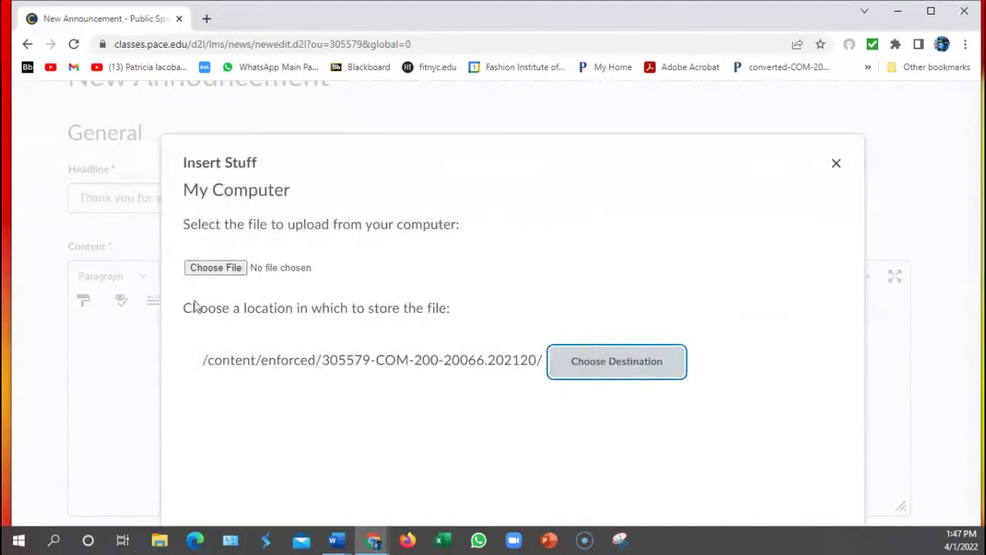
pyautogui.click(215, 269)
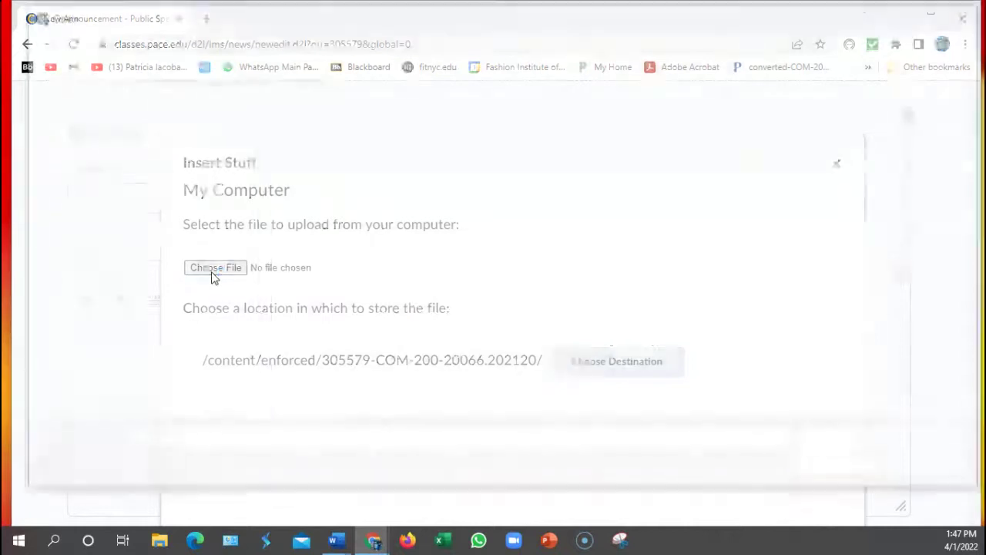
pyautogui.scroll(-10, 460, 279)
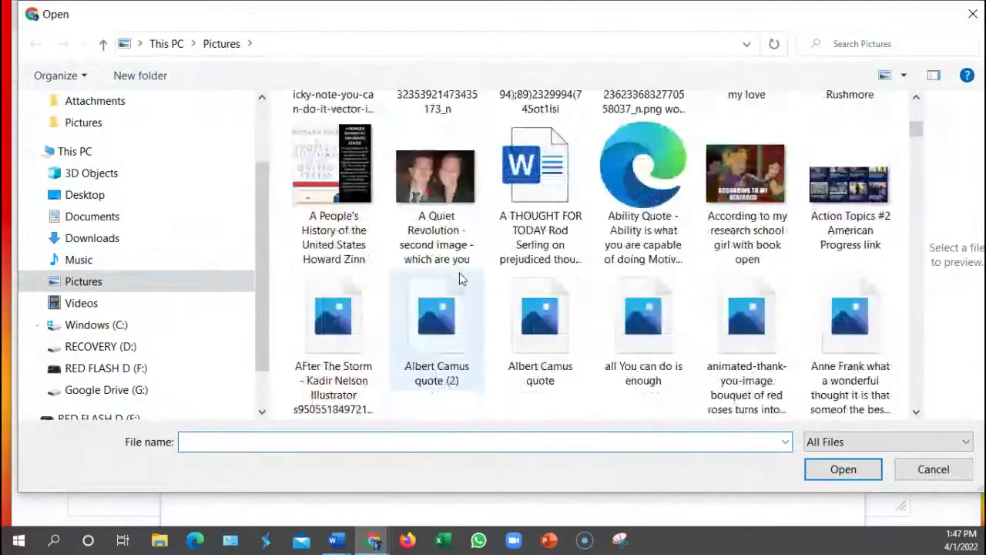
pyautogui.scroll(-8, 460, 279)
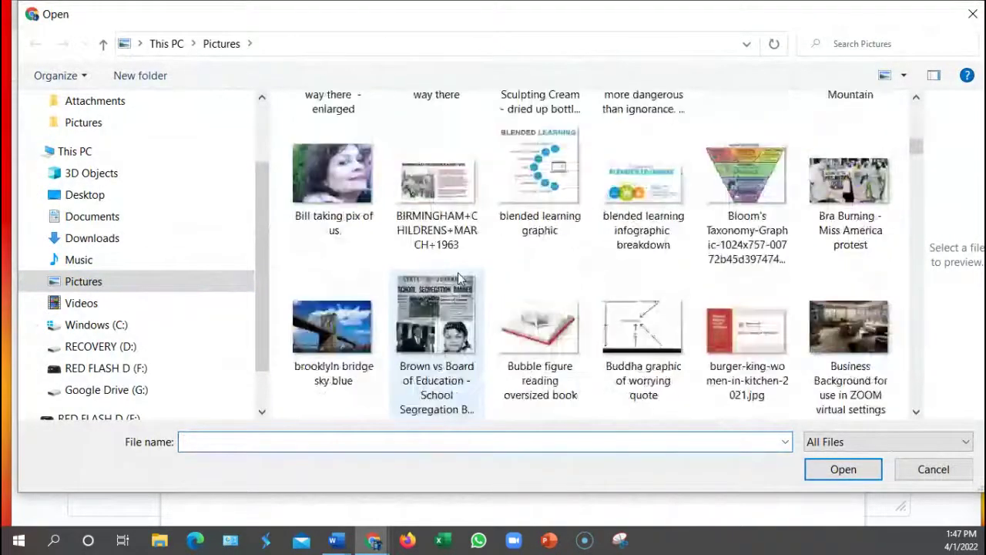
pyautogui.scroll(-8, 459, 278)
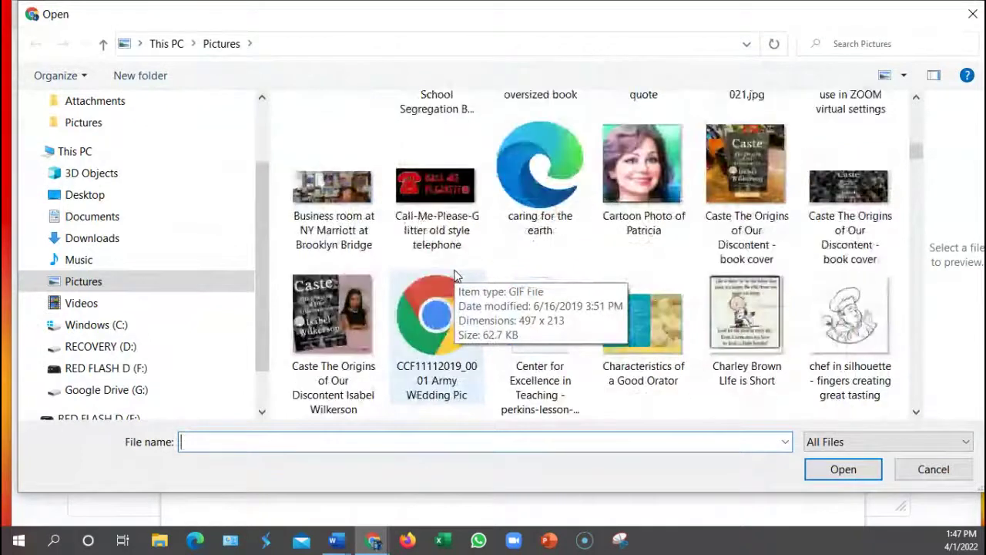
pyautogui.scroll(-2, 456, 277)
pyautogui.scroll(-10, 455, 276)
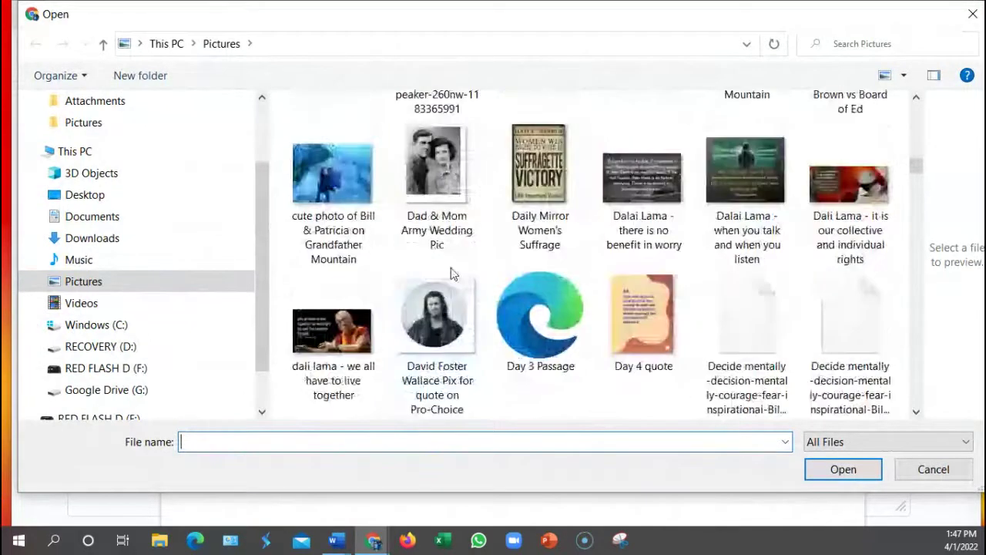
pyautogui.scroll(-8, 453, 273)
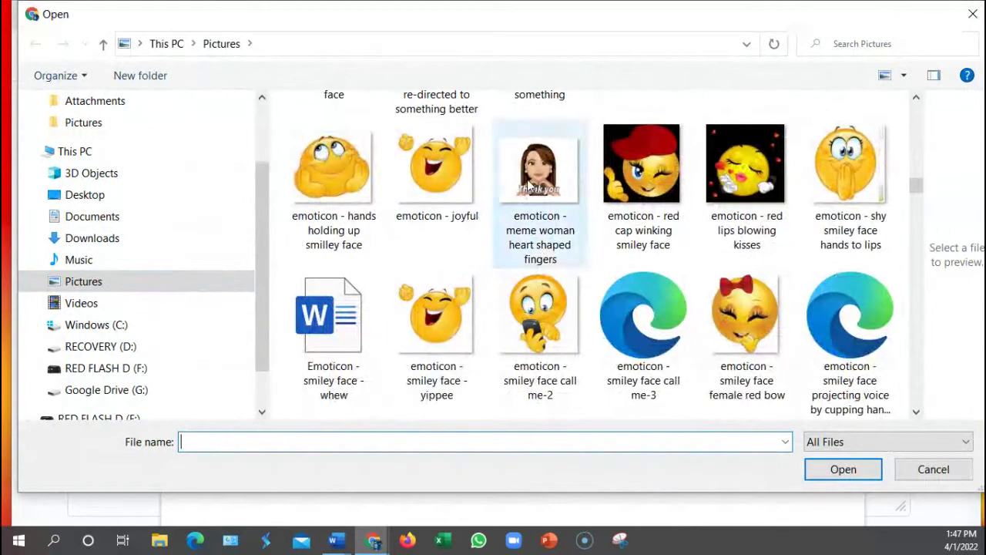
pyautogui.doubleClick(510, 191)
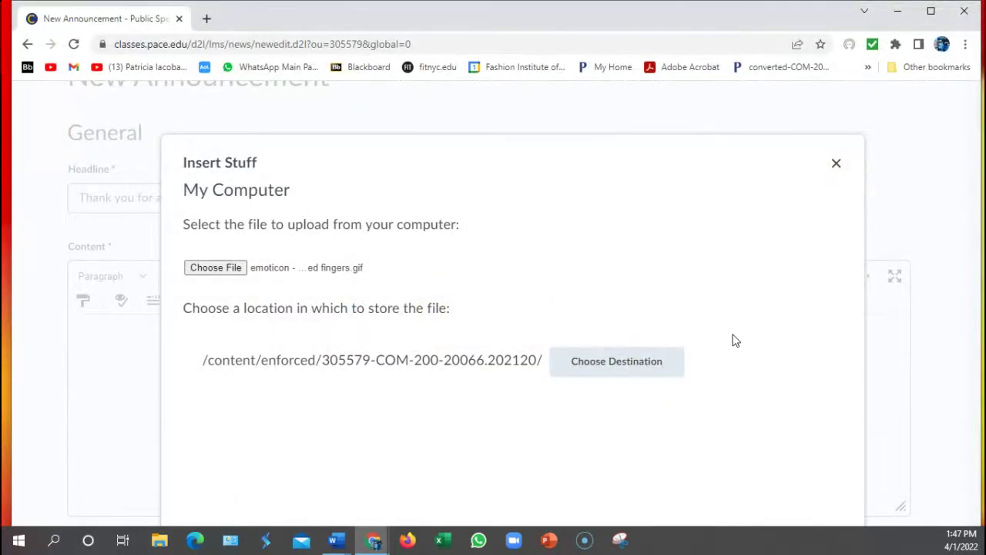
# Reposition the browser window to reach the Insert Stuff dialog's hidden controls, then upload the chosen GIF as a new file.
pyautogui.doubleClick(691, 23)
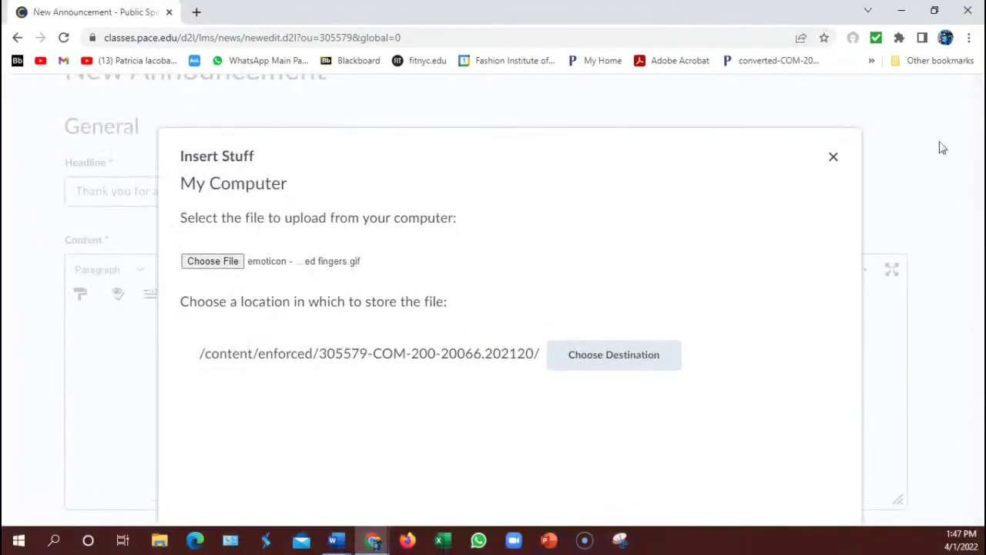
pyautogui.doubleClick(826, 13)
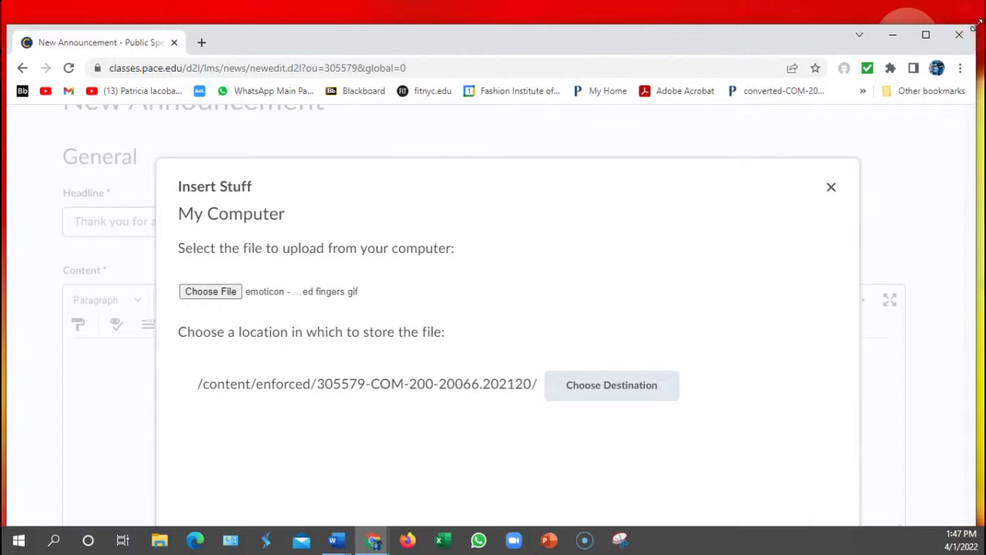
pyautogui.moveTo(972, 27); pyautogui.dragTo(932, 95)
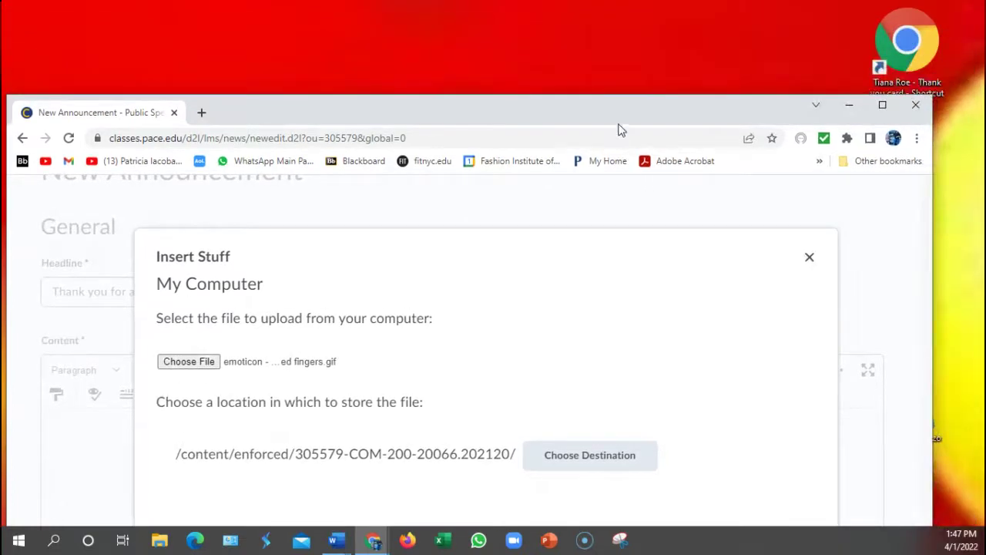
pyautogui.moveTo(622, 121); pyautogui.dragTo(700, 2)
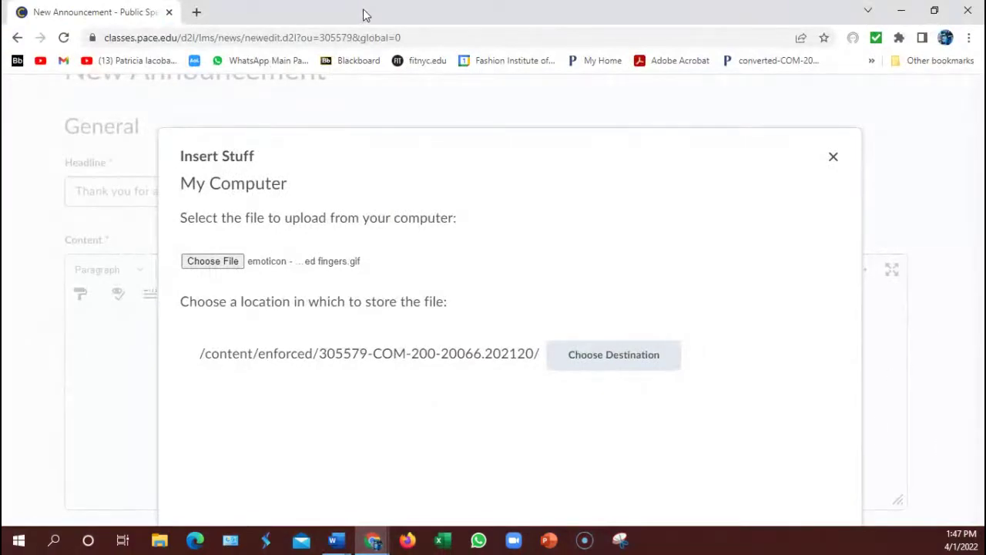
pyautogui.moveTo(366, 15); pyautogui.dragTo(985, 18)
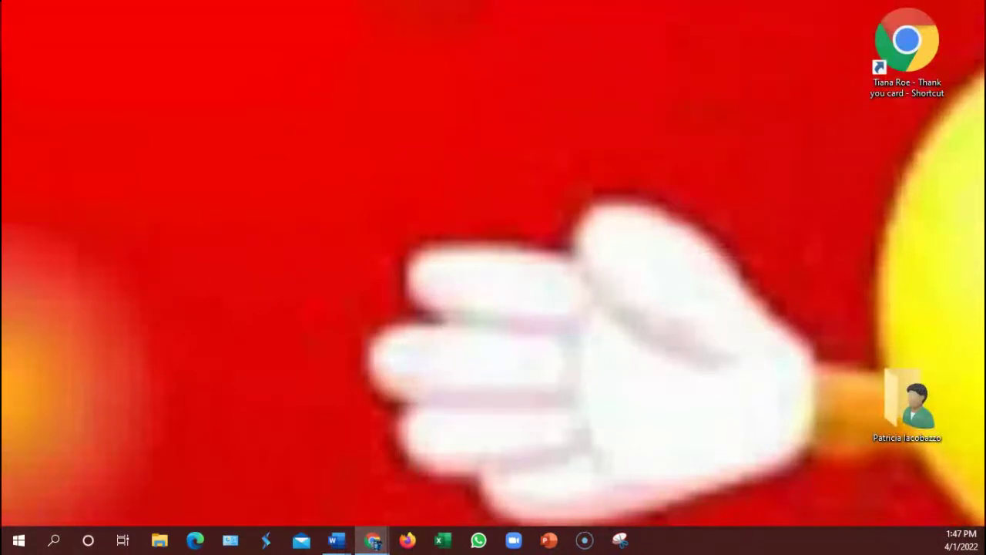
pyautogui.moveTo(985, 493); pyautogui.dragTo(309, 130)
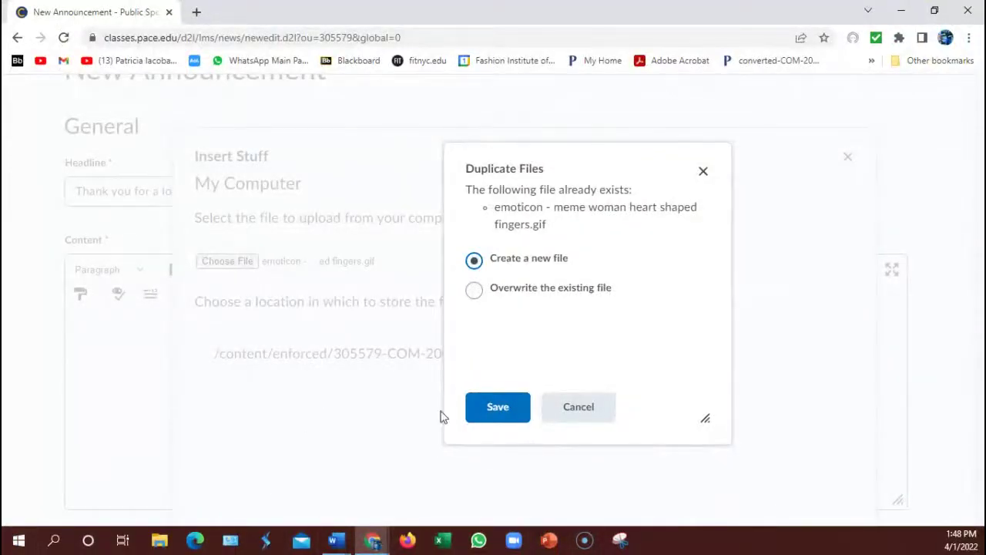
pyautogui.click(505, 411)
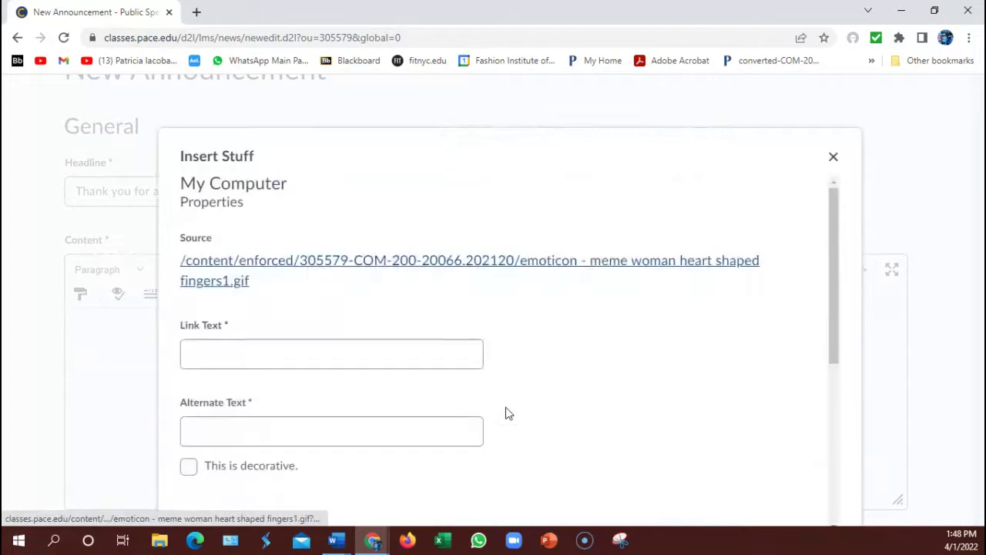
# Set the uploaded image's link text to "Last Email", mark it as decorative, and look over its size options and preview.
pyautogui.click(297, 358)
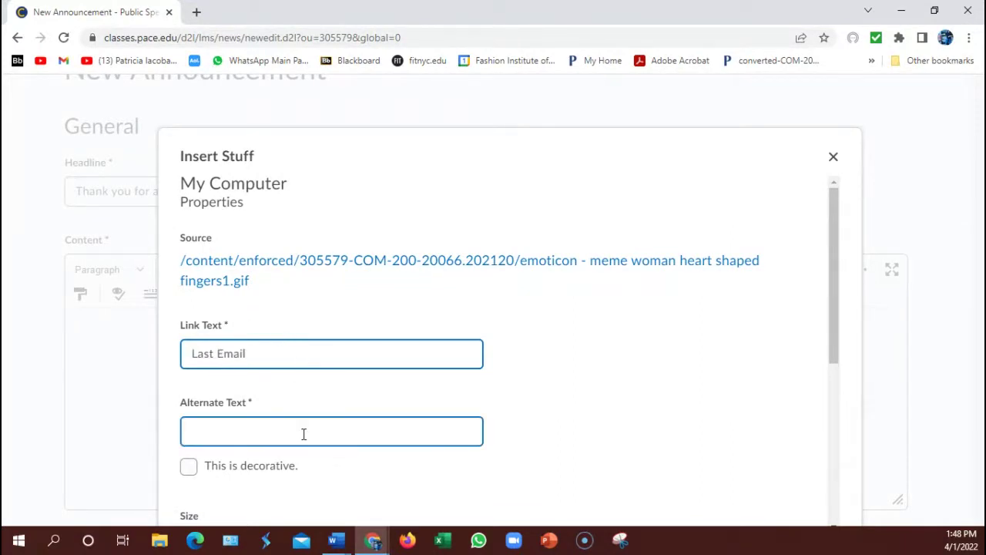
pyautogui.click(188, 468)
pyautogui.click(189, 468)
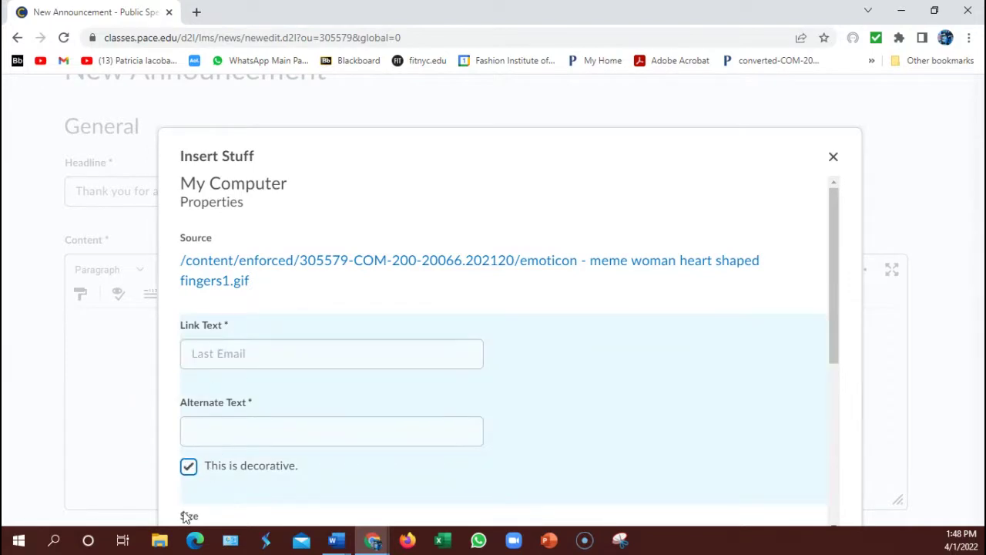
pyautogui.scroll(-3, 334, 471)
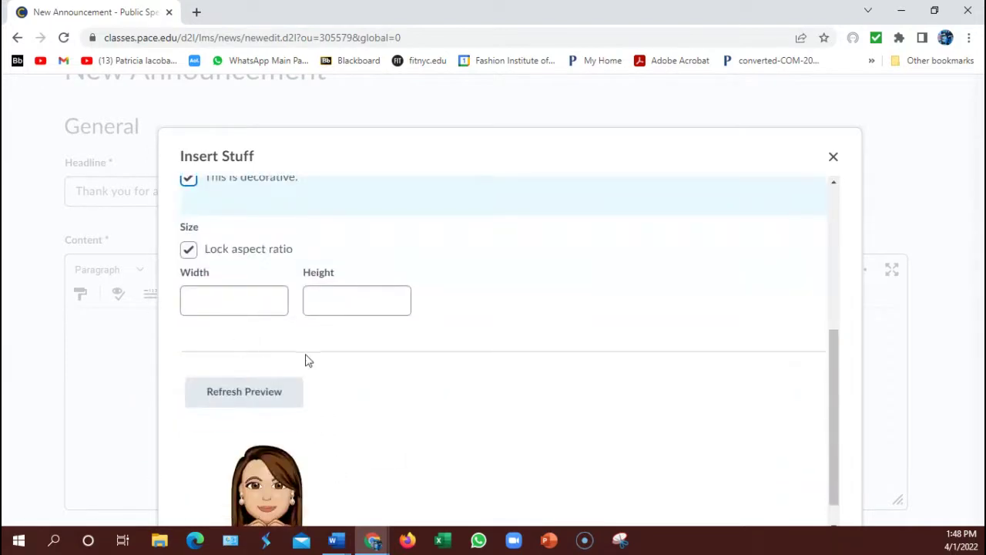
pyautogui.scroll(-1, 776, 308)
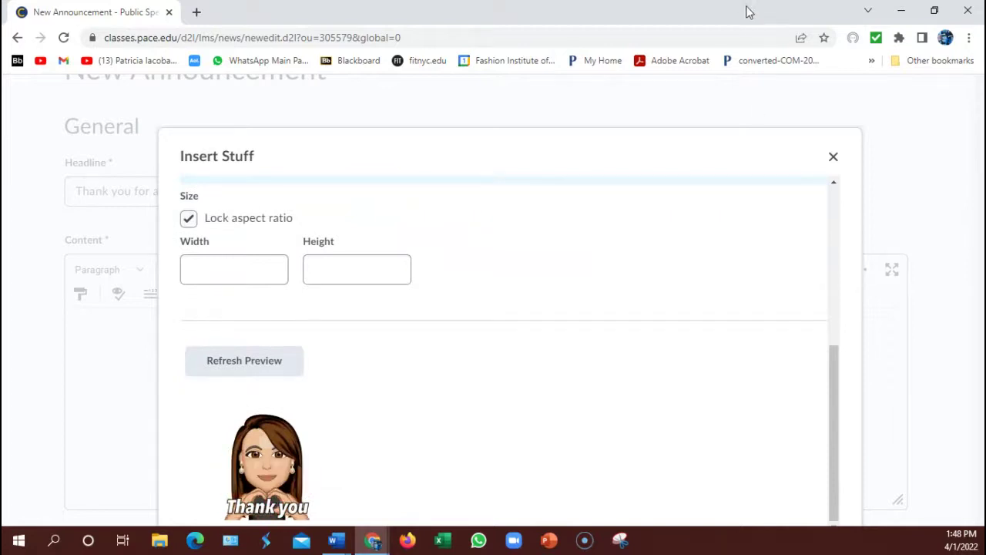
# Shift the browser window to reach the dialog's hidden controls and insert the Thank you image into the announcement's content.
pyautogui.click(935, 10)
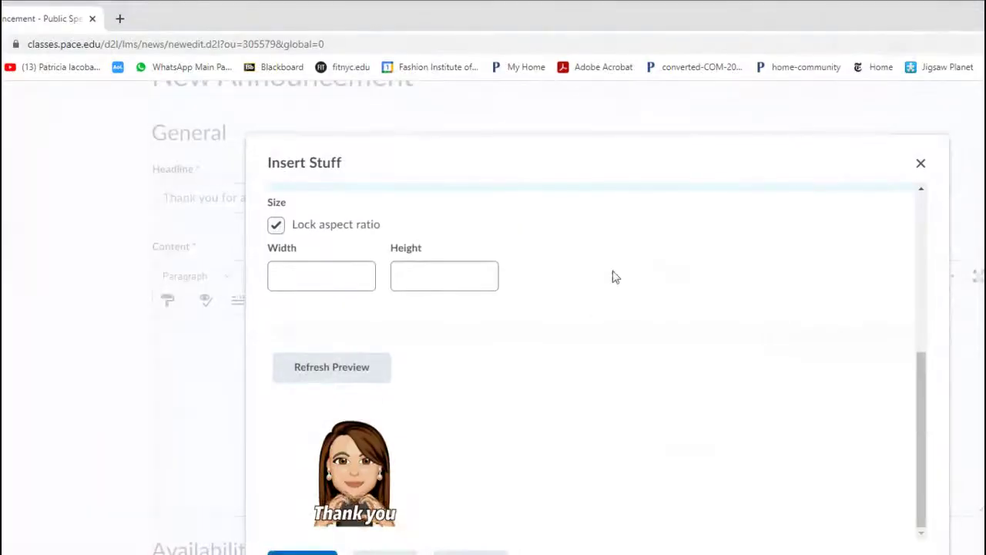
pyautogui.moveTo(854, 24); pyautogui.dragTo(489, 39)
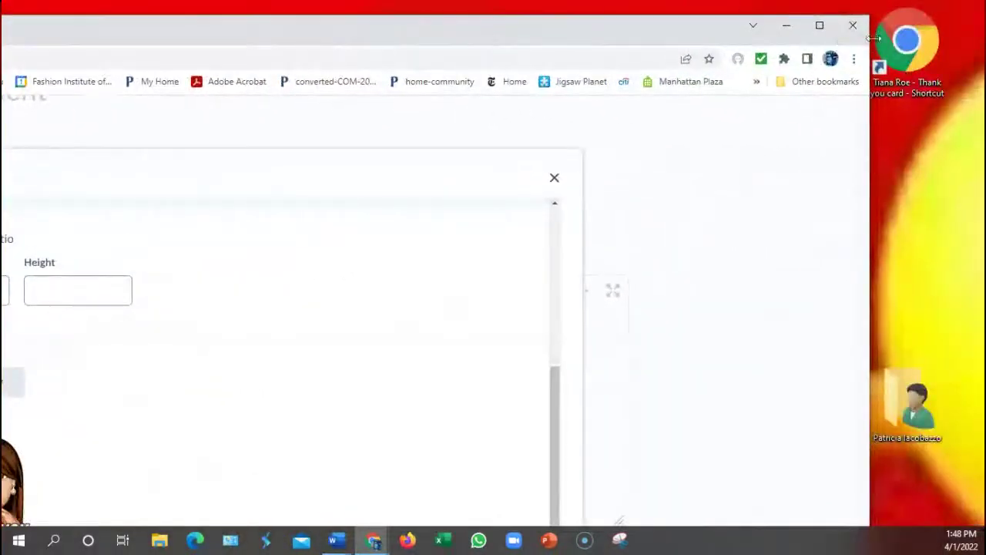
pyautogui.moveTo(870, 16); pyautogui.dragTo(591, 203)
pyautogui.doubleClick(263, 225)
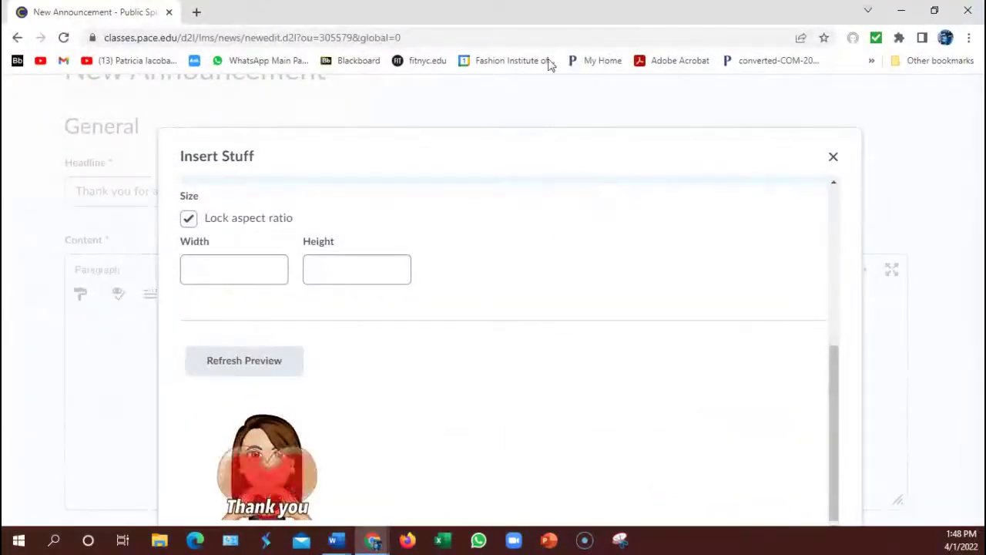
pyautogui.press('super+d')
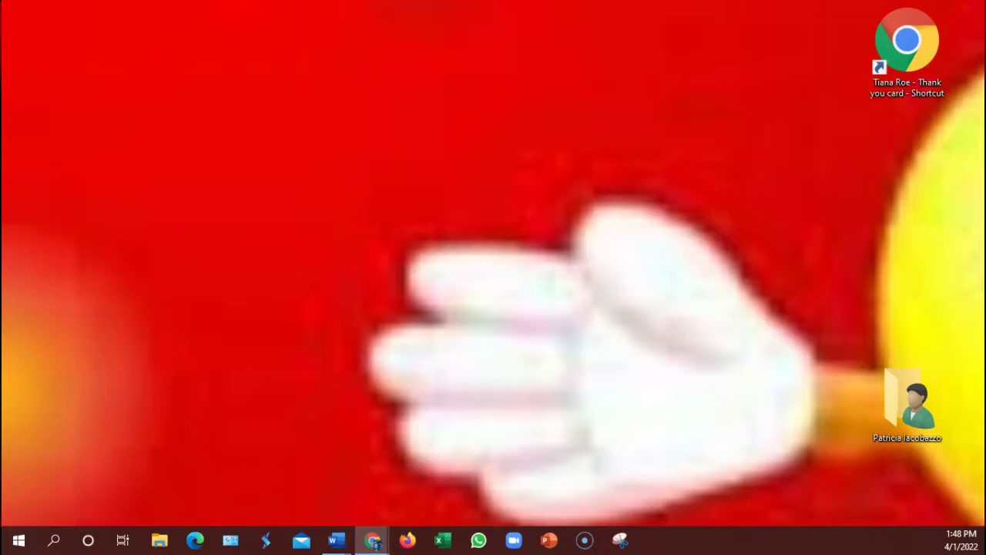
pyautogui.click(372, 540)
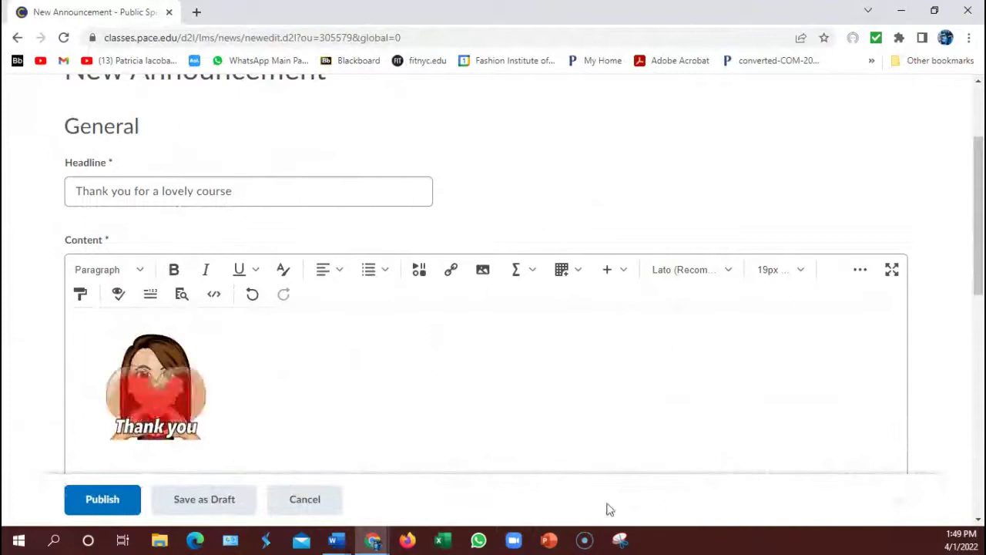
# Publish the "Thank you for a lovely course" announcement and check its entry in the announcements list.
pyautogui.click(114, 499)
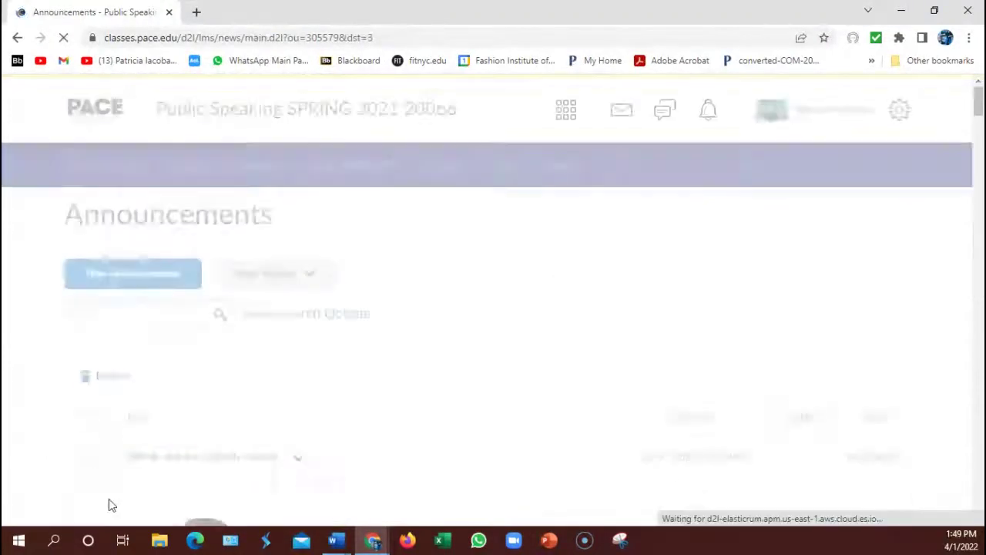
pyautogui.scroll(-5, 483, 285)
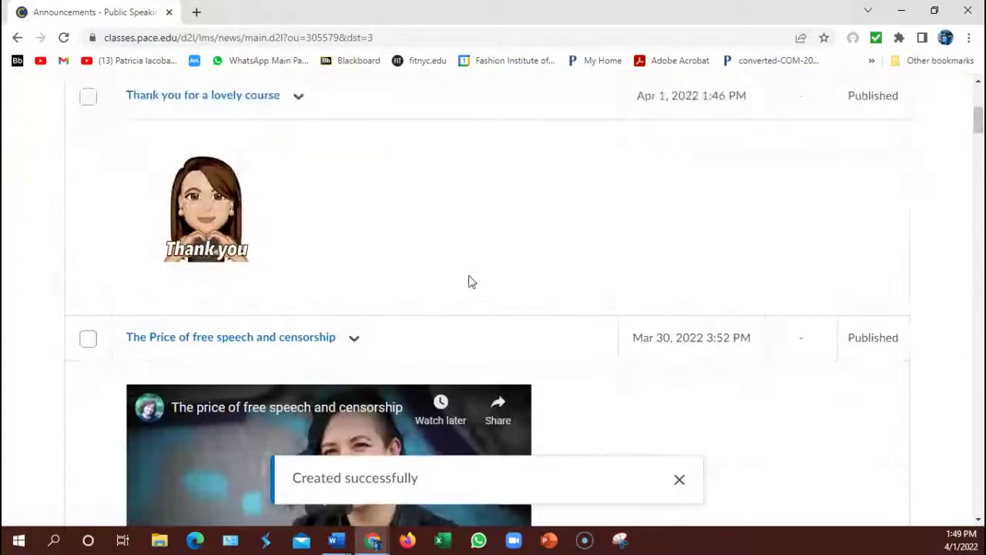
pyautogui.scroll(5, 469, 281)
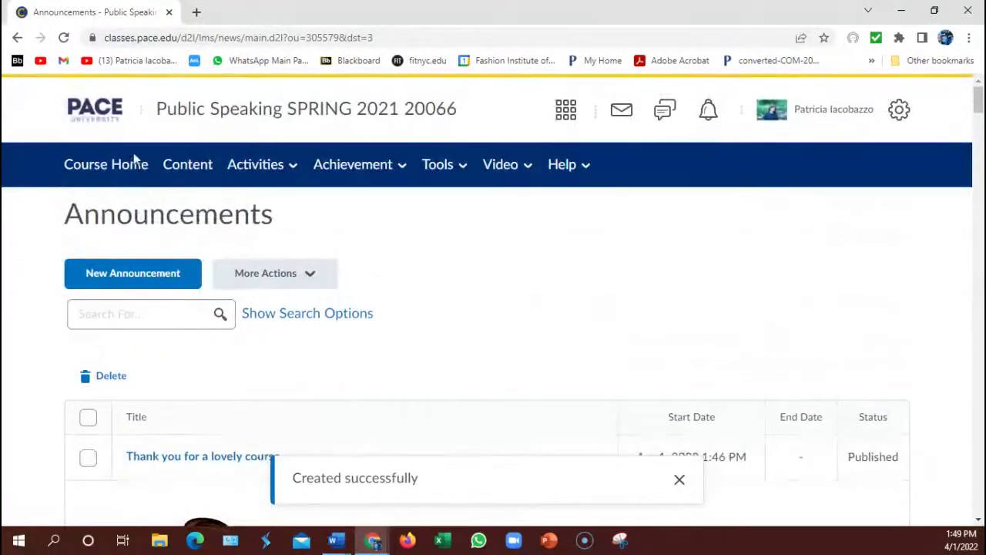
# Return to the Public Speaking course home page and look over the new announcement and the Visual Table of Contents modules.
pyautogui.click(107, 176)
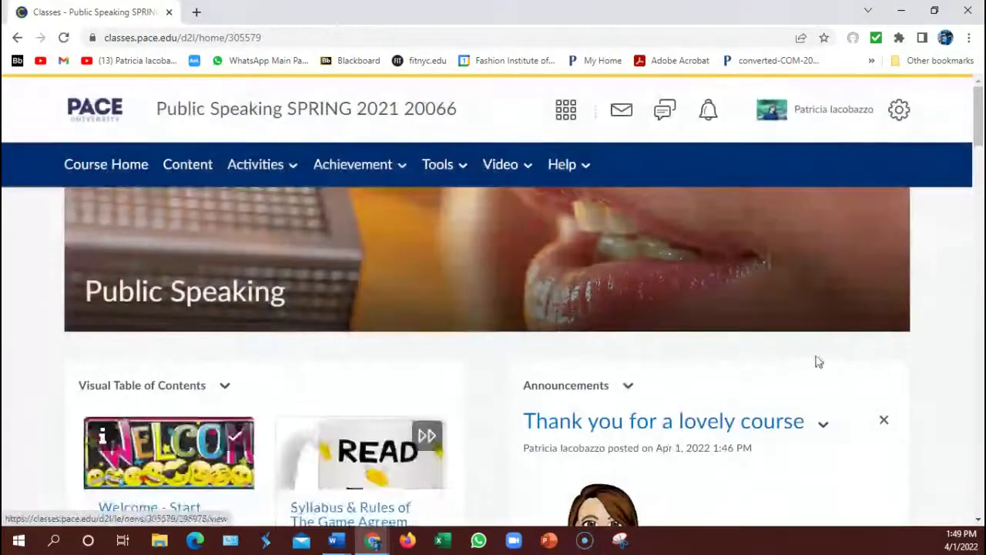
pyautogui.scroll(-4, 817, 359)
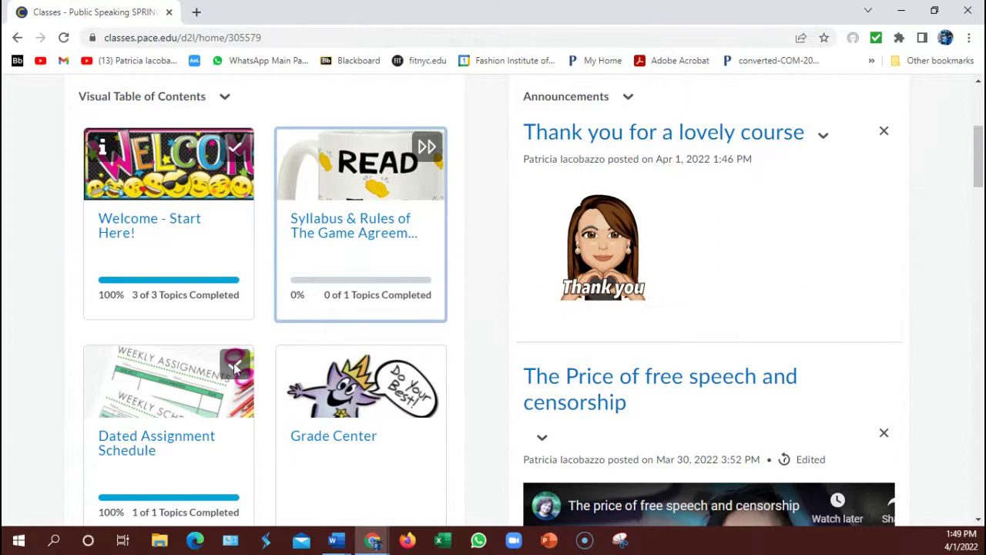
pyautogui.scroll(-2, 346, 351)
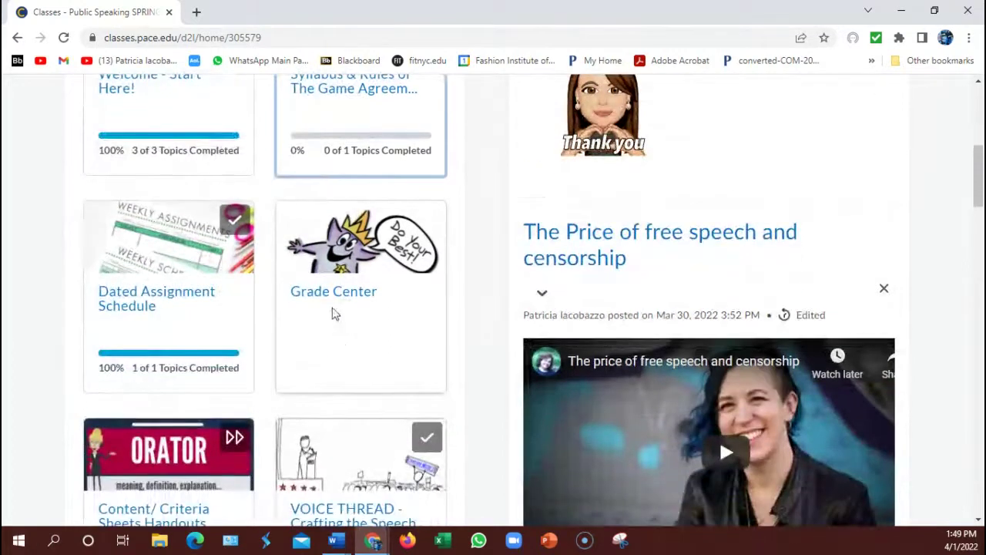
# Look over the remaining Visual Table of Contents modules, from Grade Center down to STUDENT SAMPLES - ORAL Assignments, and the older announcements.
pyautogui.scroll(-3, 324, 325)
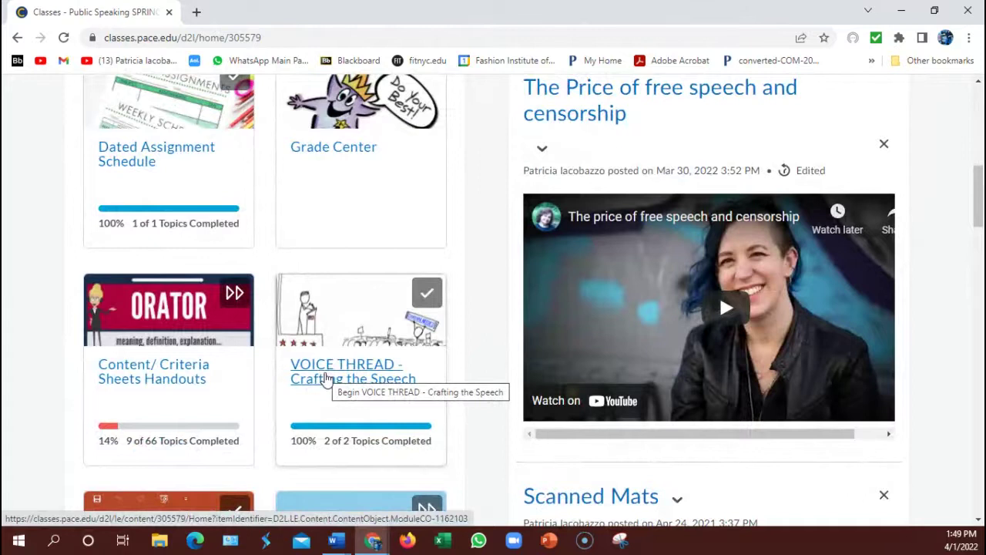
pyautogui.scroll(-3, 325, 377)
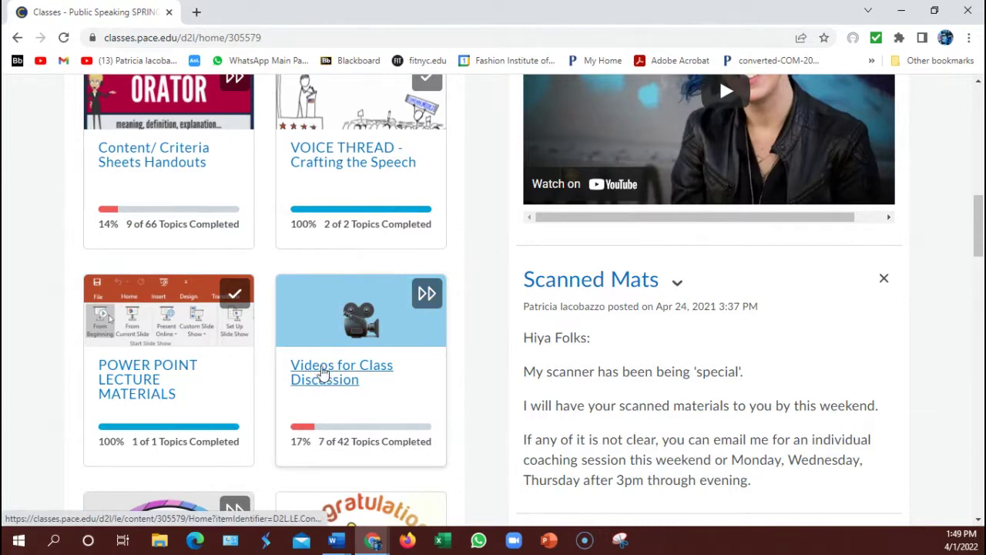
pyautogui.scroll(-3, 497, 303)
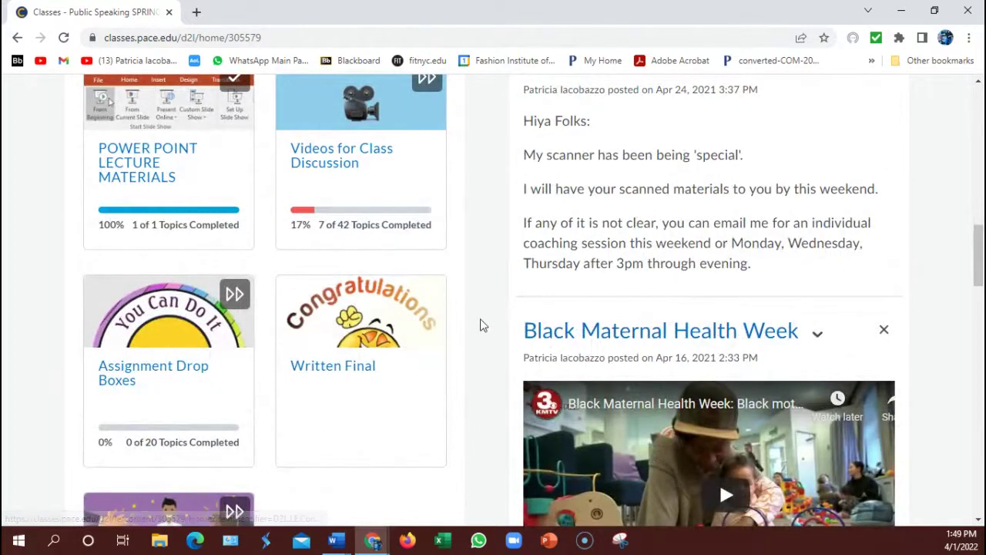
pyautogui.scroll(-4, 480, 324)
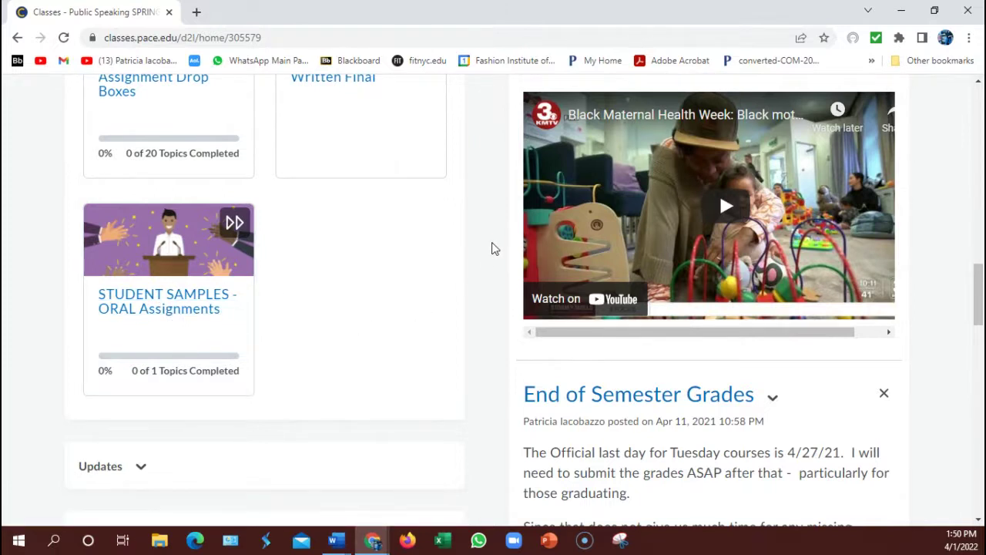
pyautogui.scroll(10, 493, 248)
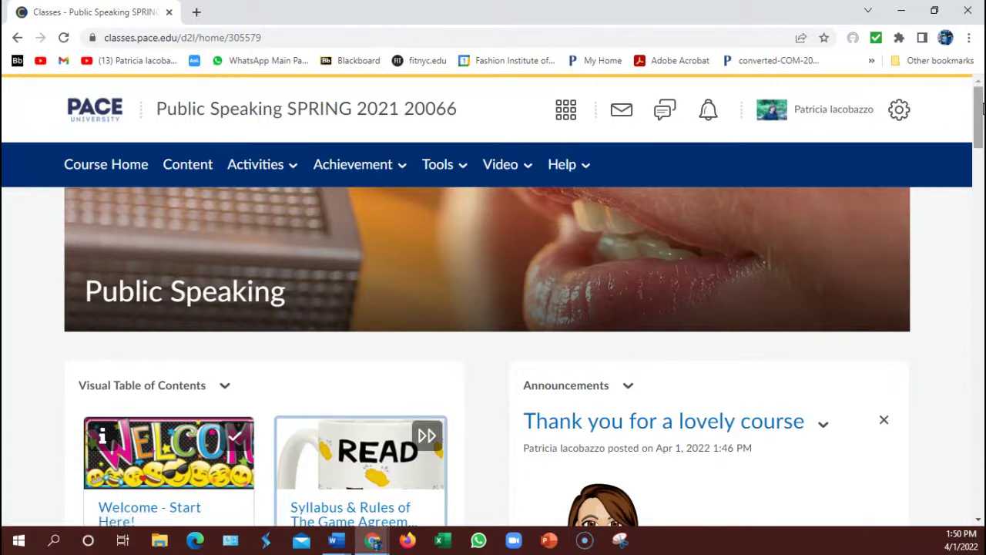
pyautogui.moveTo(981, 109); pyautogui.dragTo(979, 157)
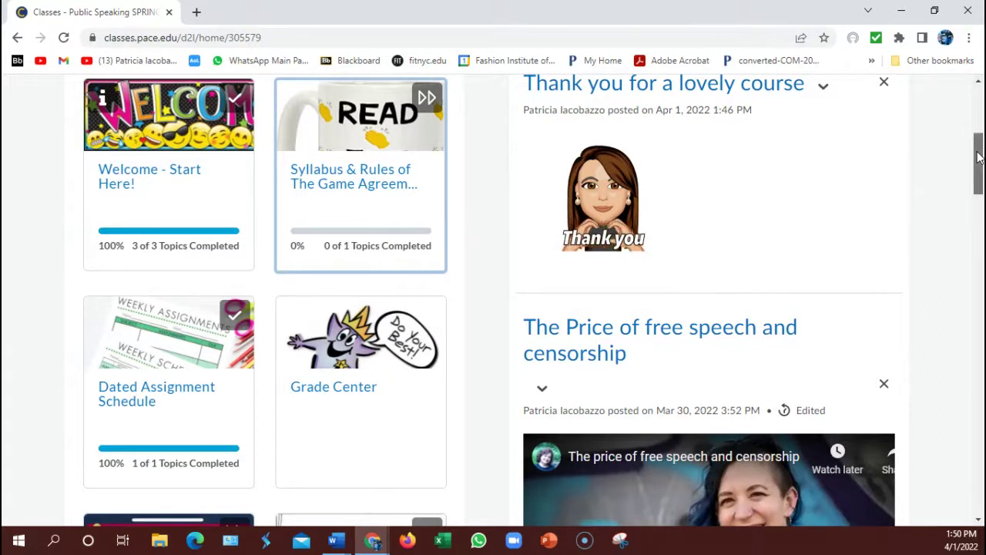
pyautogui.moveTo(977, 158); pyautogui.dragTo(973, 93)
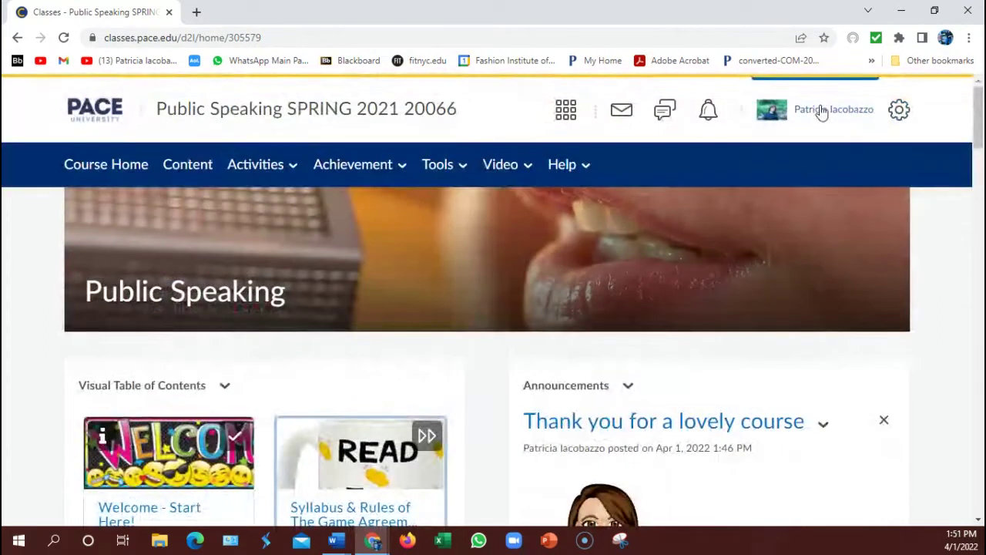
# Switch the Public Speaking course to the student view and look over its home page modules and announcements.
pyautogui.click(767, 116)
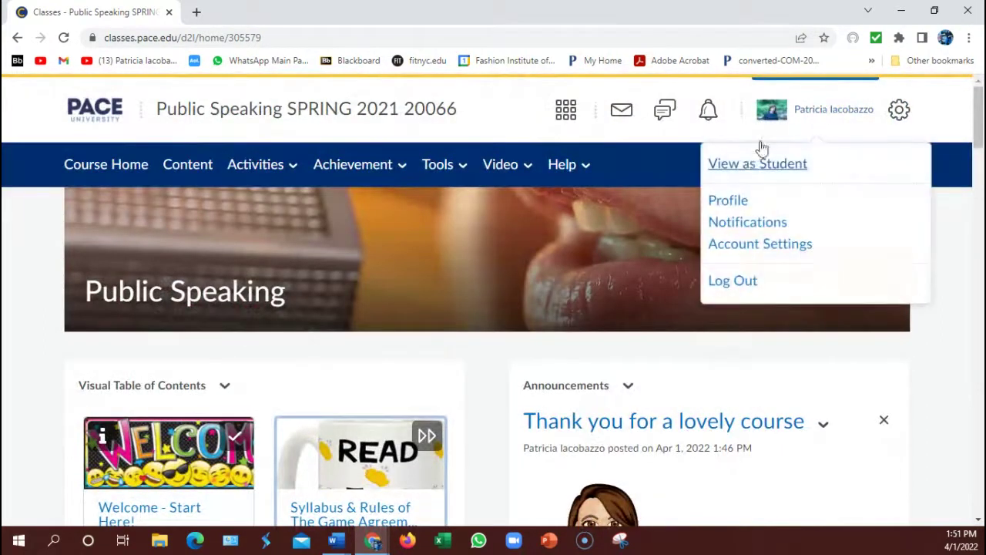
pyautogui.click(747, 165)
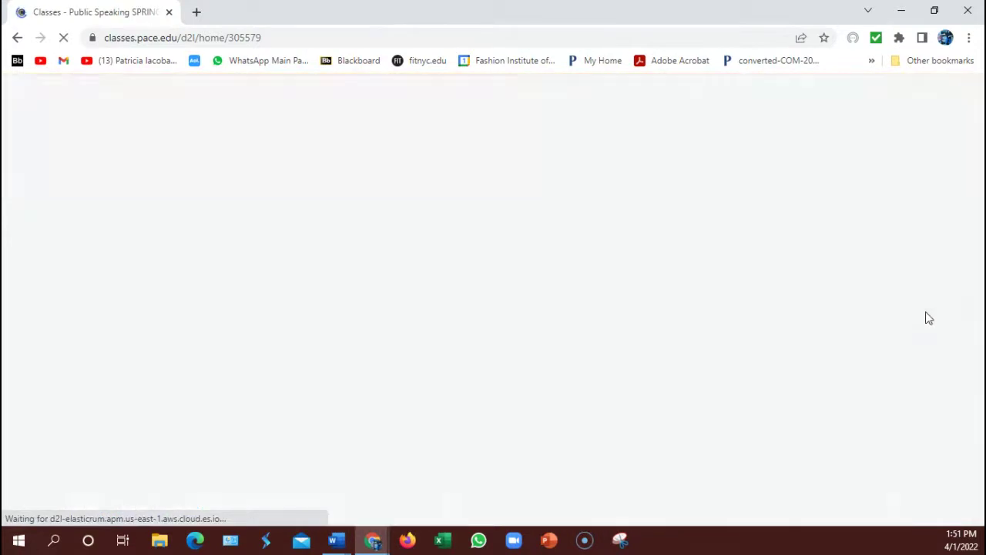
pyautogui.scroll(-4, 939, 297)
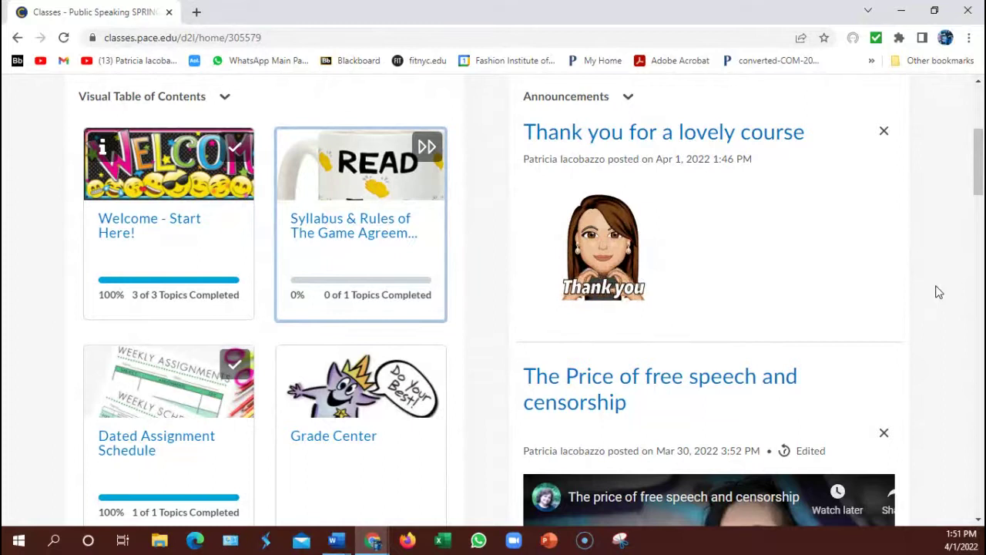
pyautogui.scroll(-2, 938, 292)
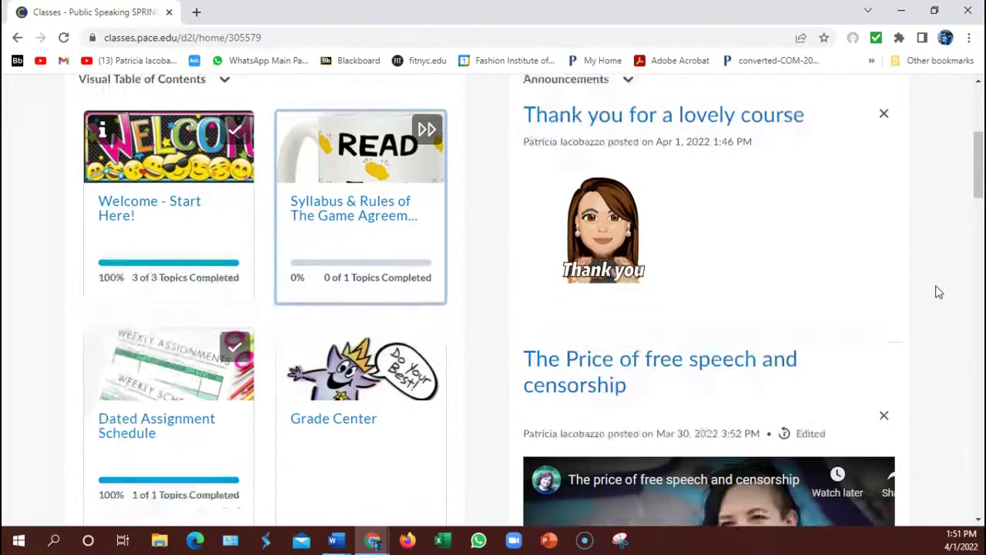
pyautogui.scroll(2, 938, 292)
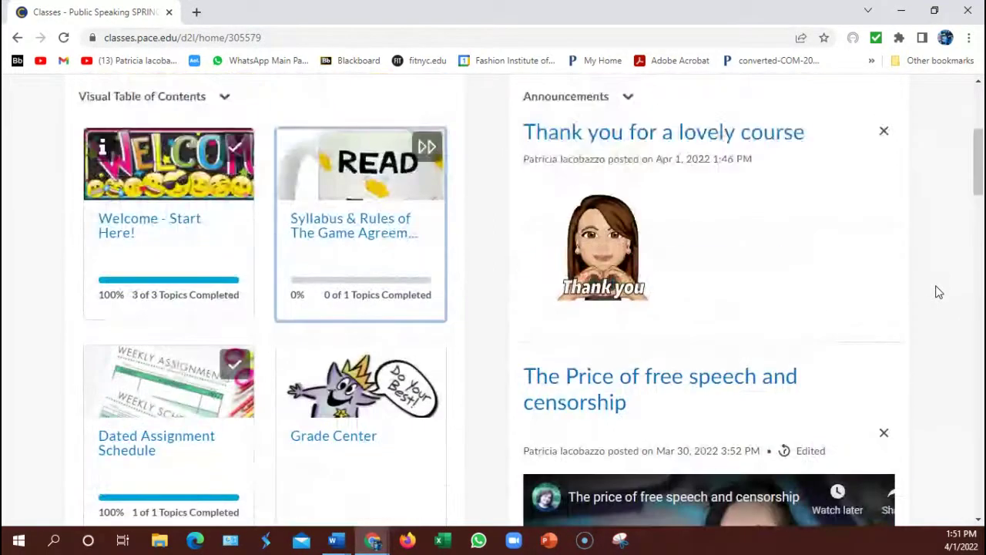
pyautogui.scroll(-3, 938, 292)
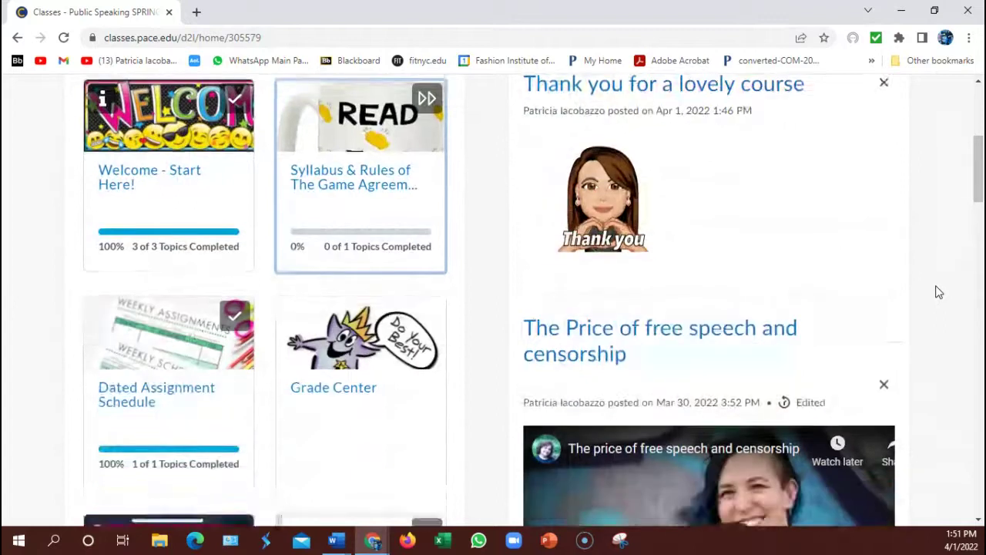
pyautogui.scroll(-3, 939, 292)
pyautogui.scroll(5, 939, 292)
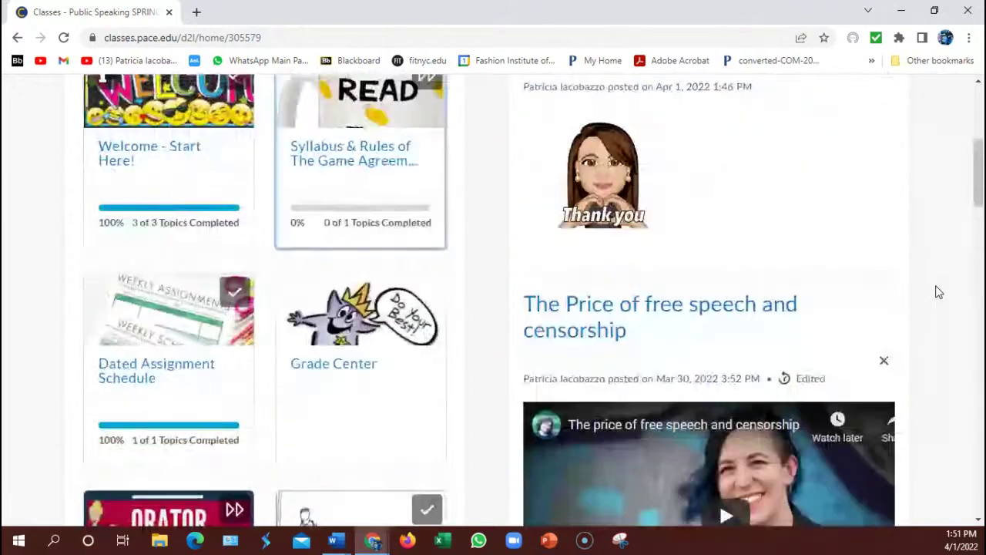
pyautogui.scroll(5, 938, 292)
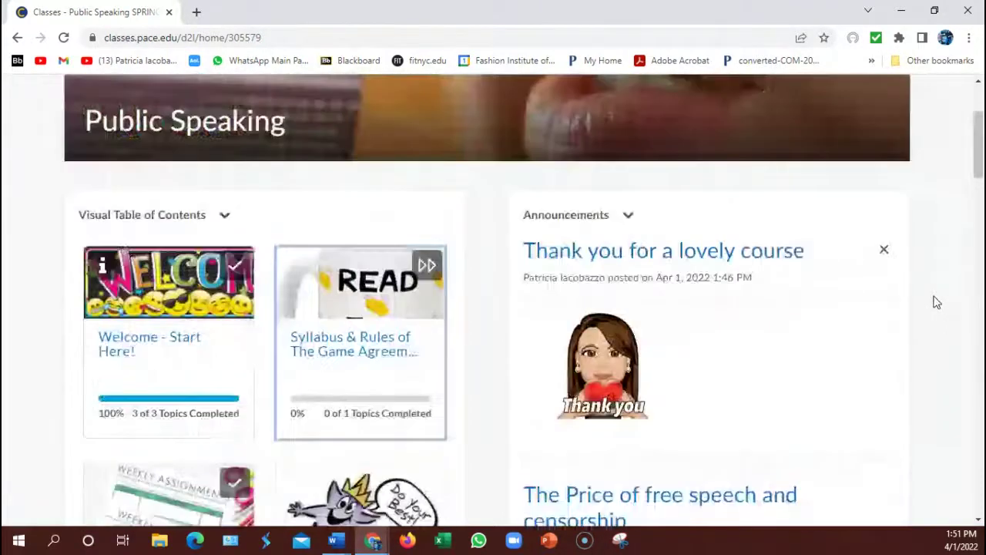
pyautogui.scroll(-2, 937, 302)
pyautogui.scroll(1, 937, 302)
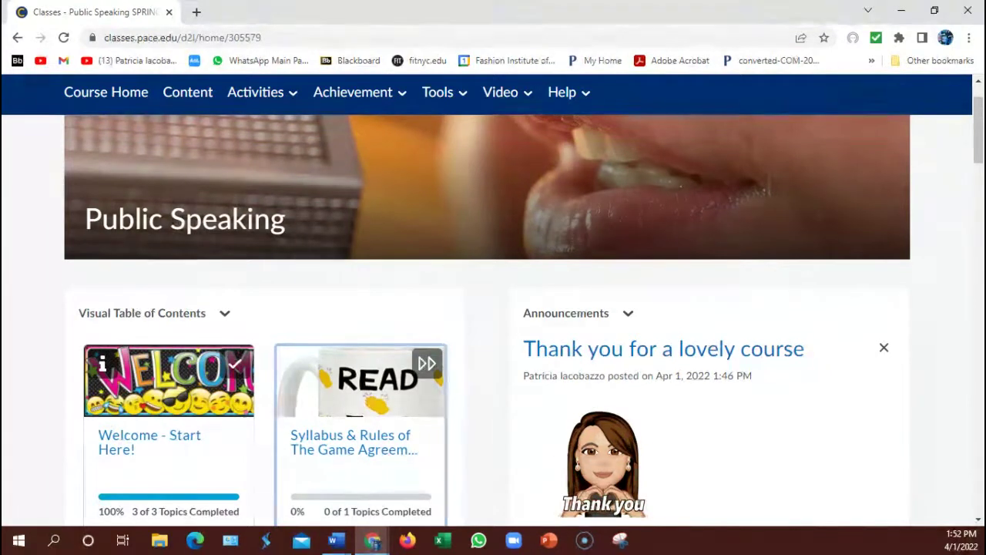
pyautogui.scroll(-2, 340, 316)
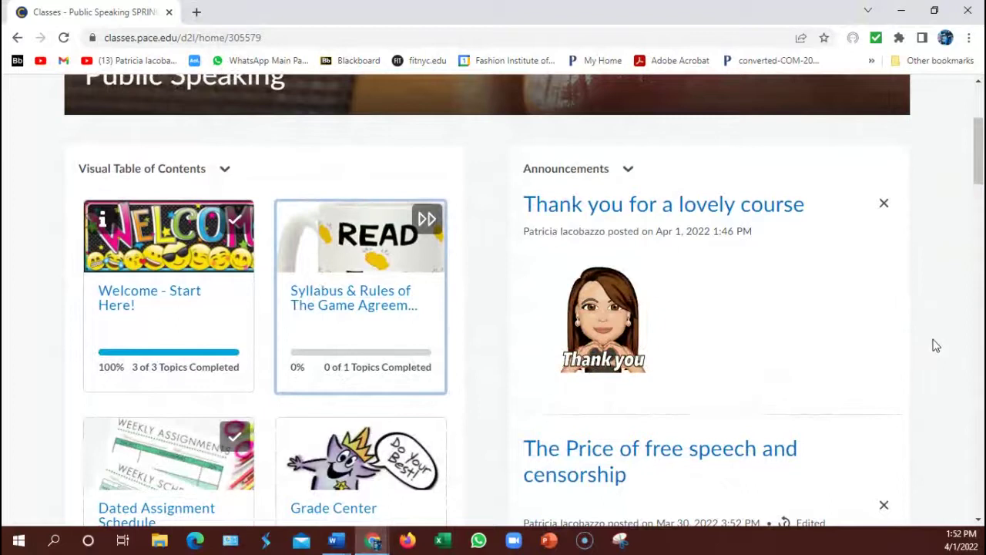
pyautogui.scroll(2, 935, 344)
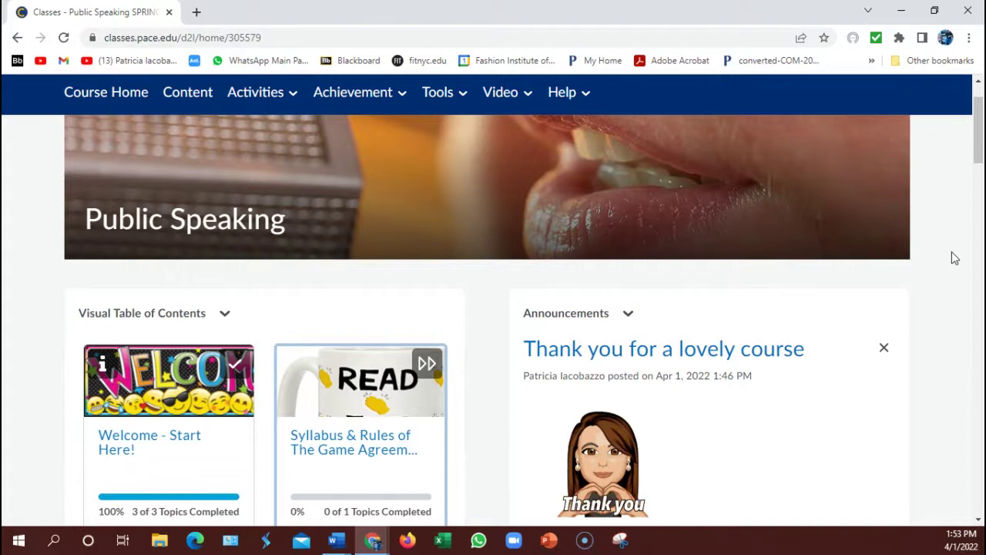
# Collapse the Visual Table of Contents widget to examine the Content Navigator beneath it, and expand the widget again.
pyautogui.scroll(-1, 953, 259)
pyautogui.scroll(-1, 953, 258)
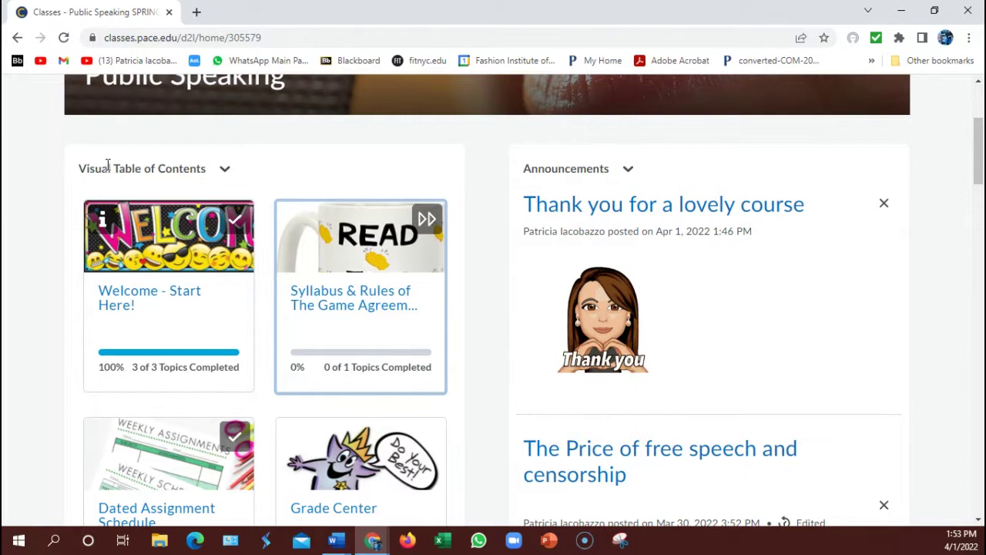
pyautogui.click(224, 172)
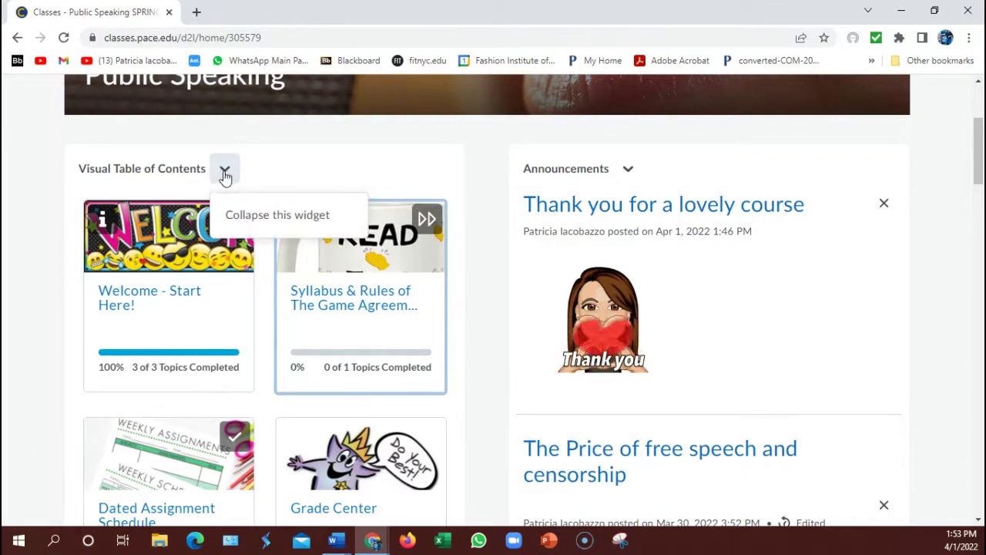
pyautogui.click(227, 215)
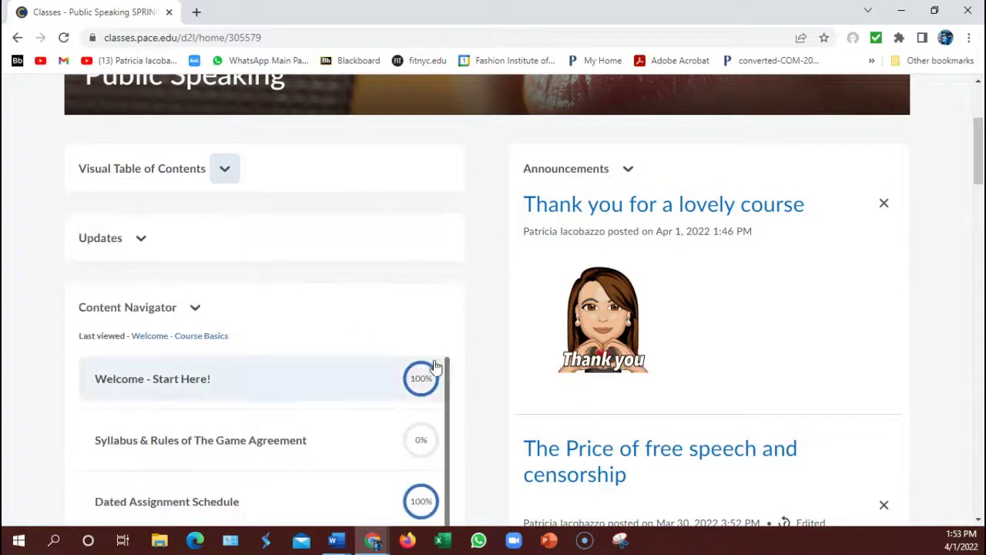
pyautogui.scroll(-2, 463, 322)
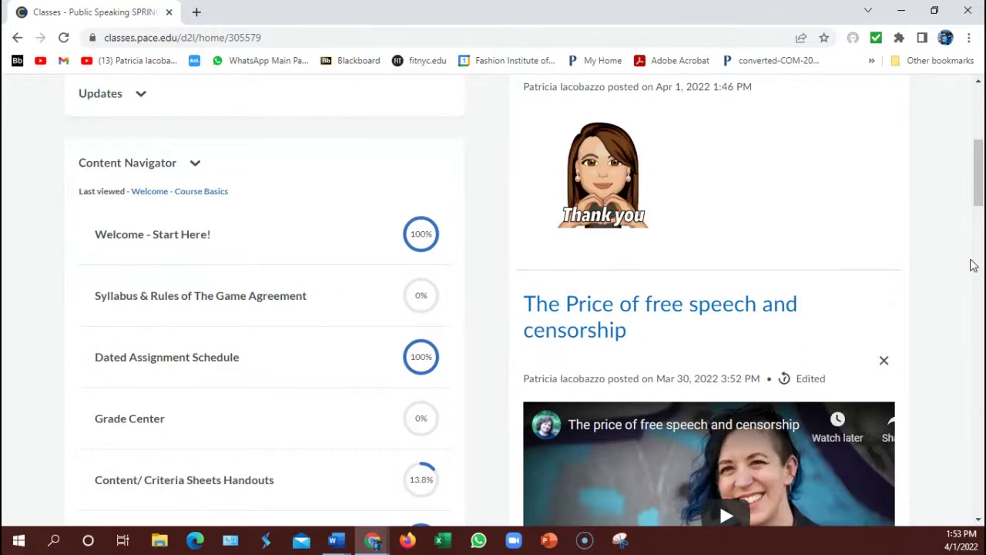
pyautogui.scroll(1, 248, 165)
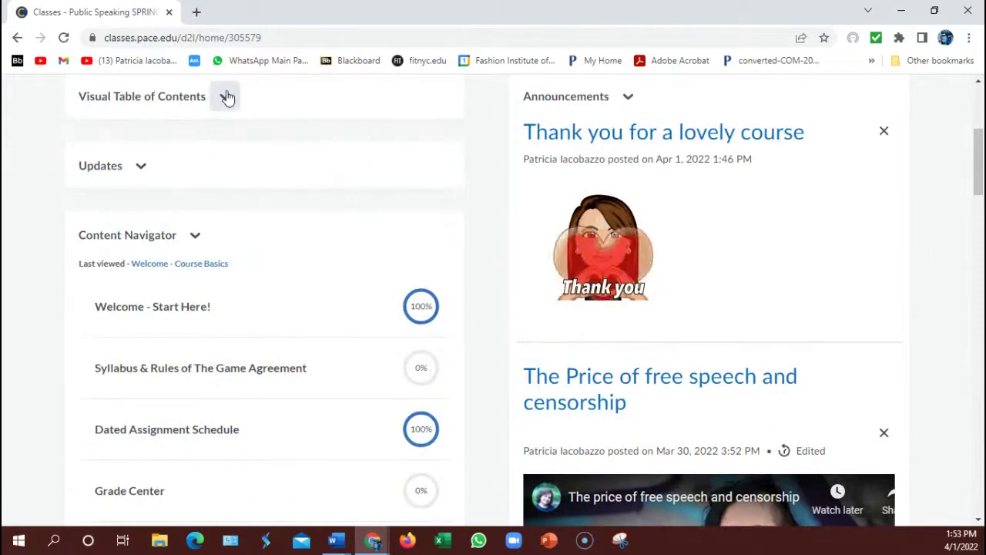
pyautogui.click(226, 96)
pyautogui.click(244, 141)
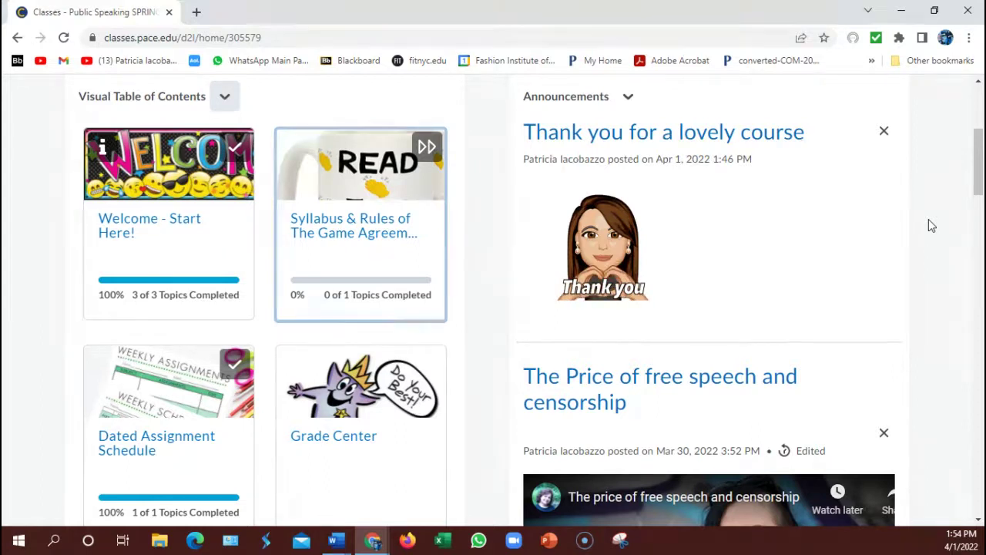
# Examine the full Announcements page as a student sees it, and return to the course home page.
pyautogui.scroll(2, 685, 247)
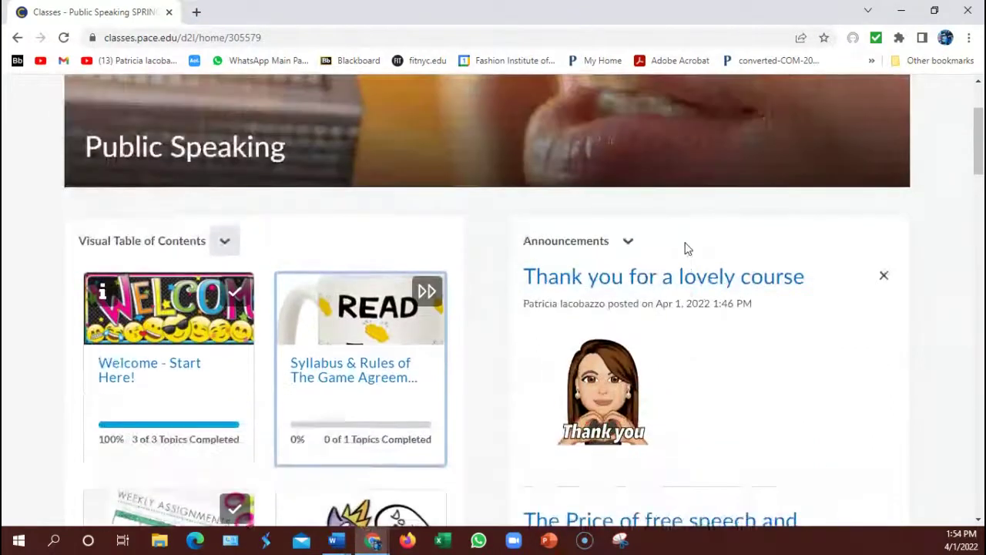
pyautogui.scroll(-2, 955, 254)
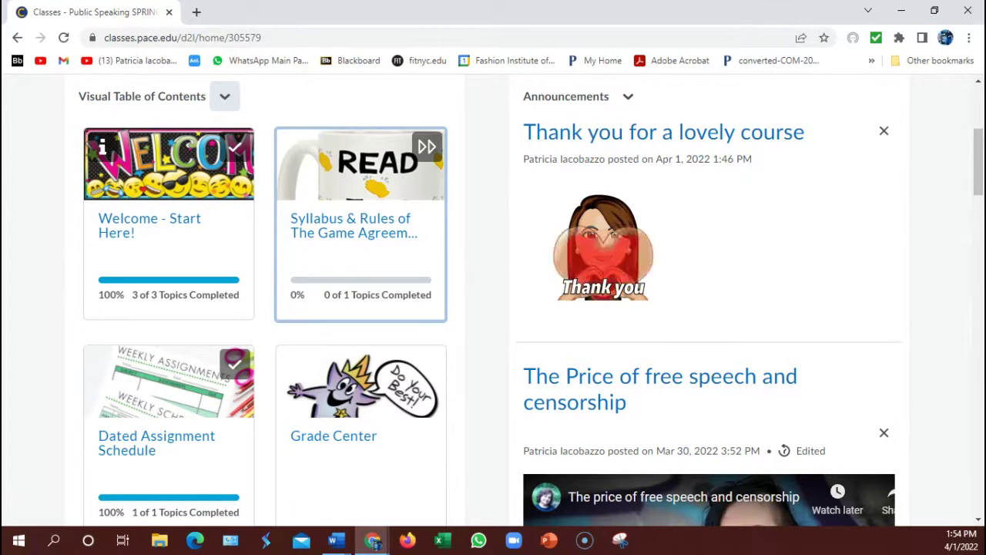
pyautogui.click(591, 100)
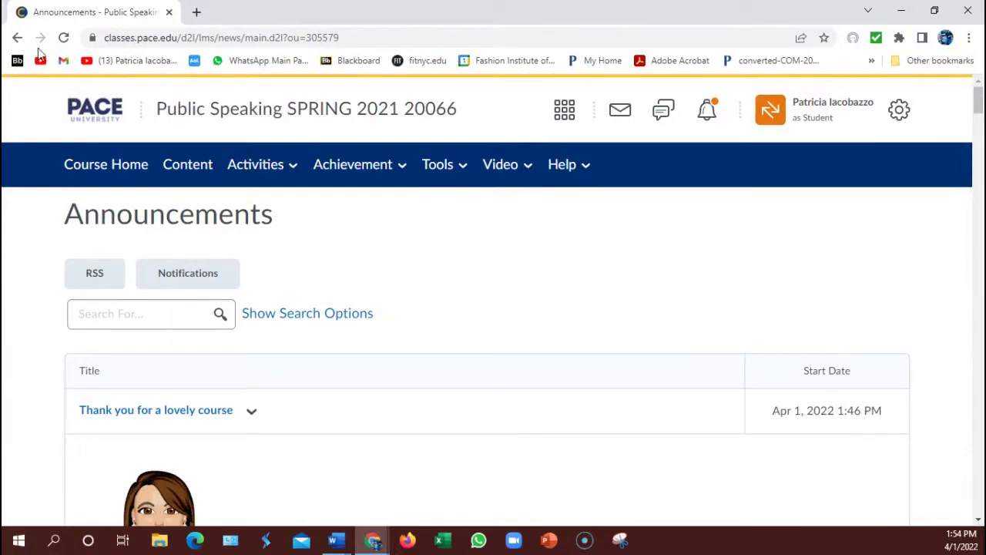
pyautogui.click(17, 37)
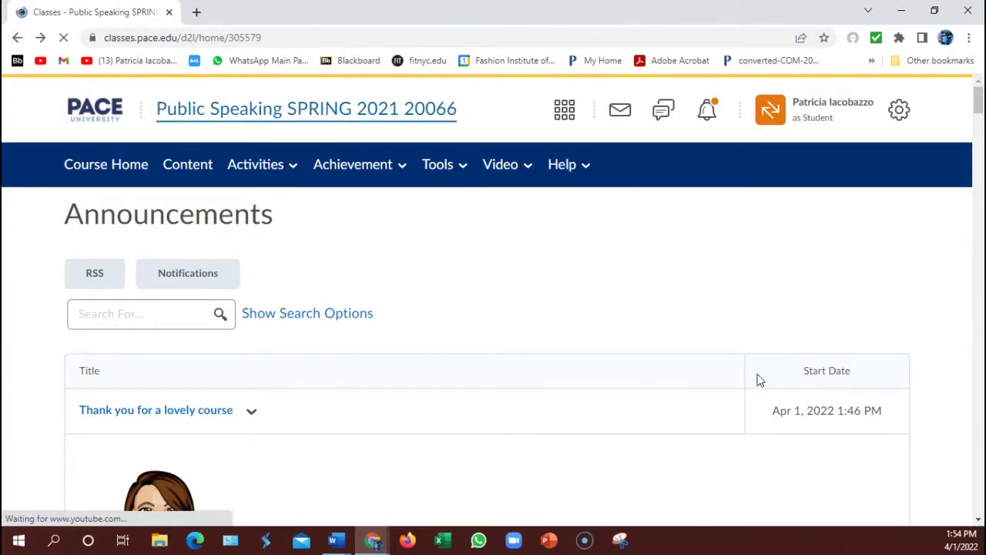
pyautogui.scroll(4, 606, 116)
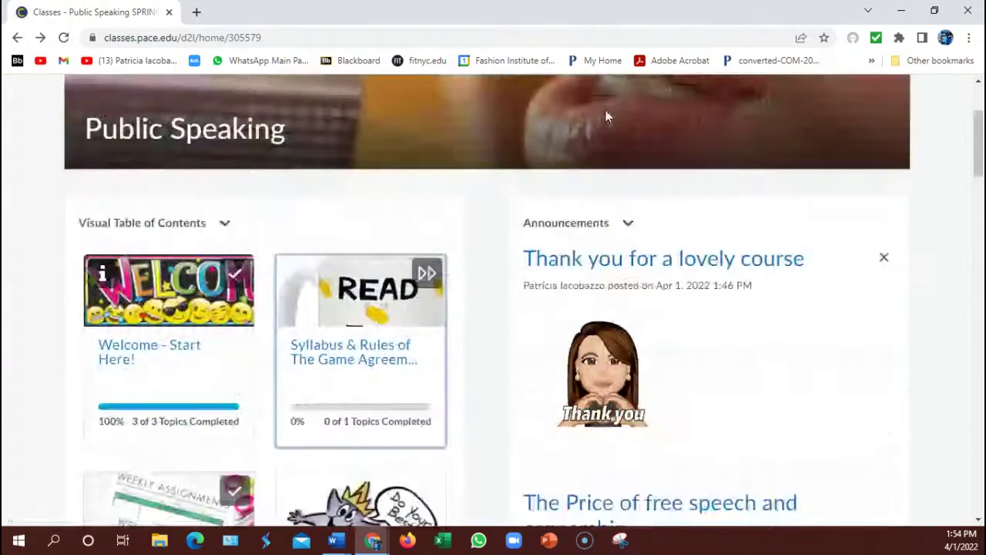
pyautogui.click(585, 391)
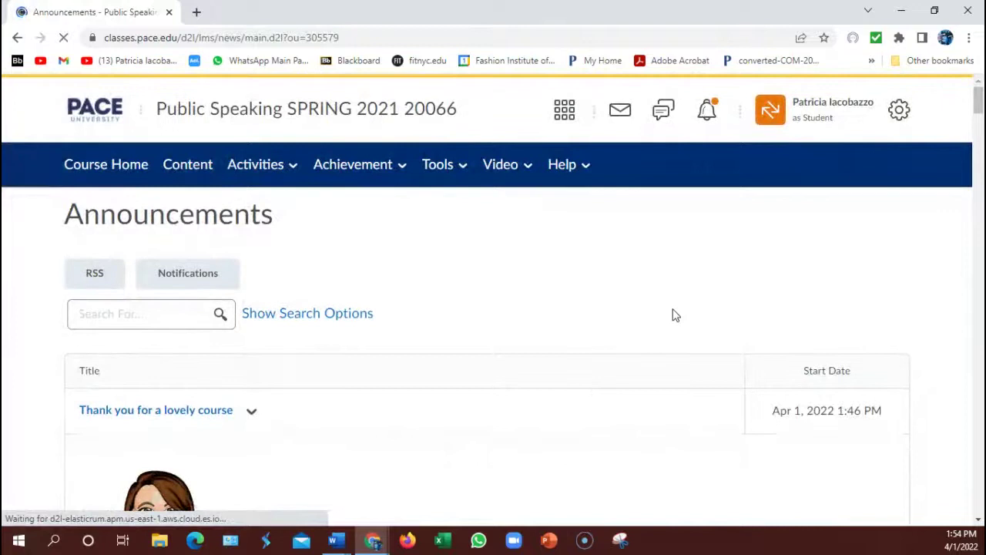
pyautogui.scroll(-3, 672, 315)
pyautogui.scroll(-2, 672, 315)
pyautogui.scroll(5, 671, 316)
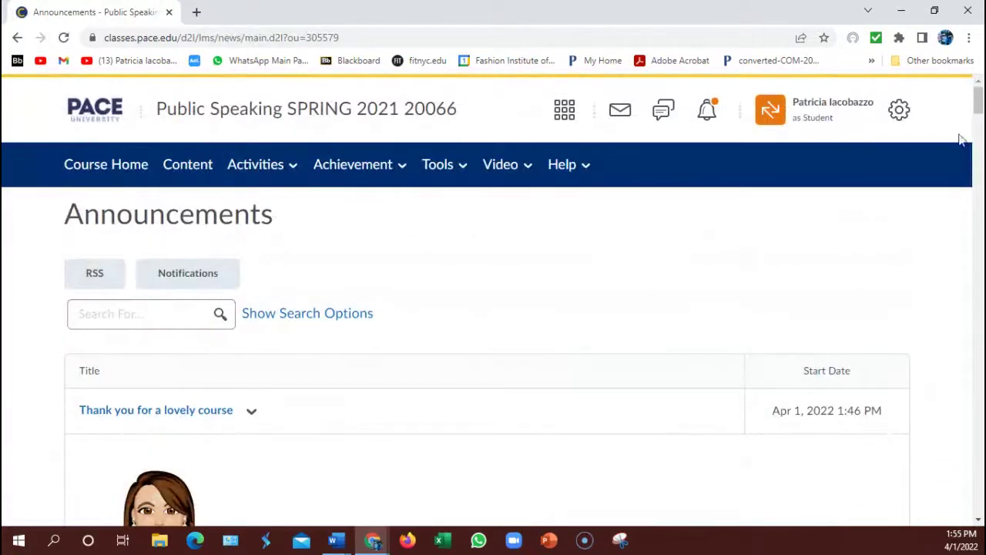
pyautogui.click(17, 36)
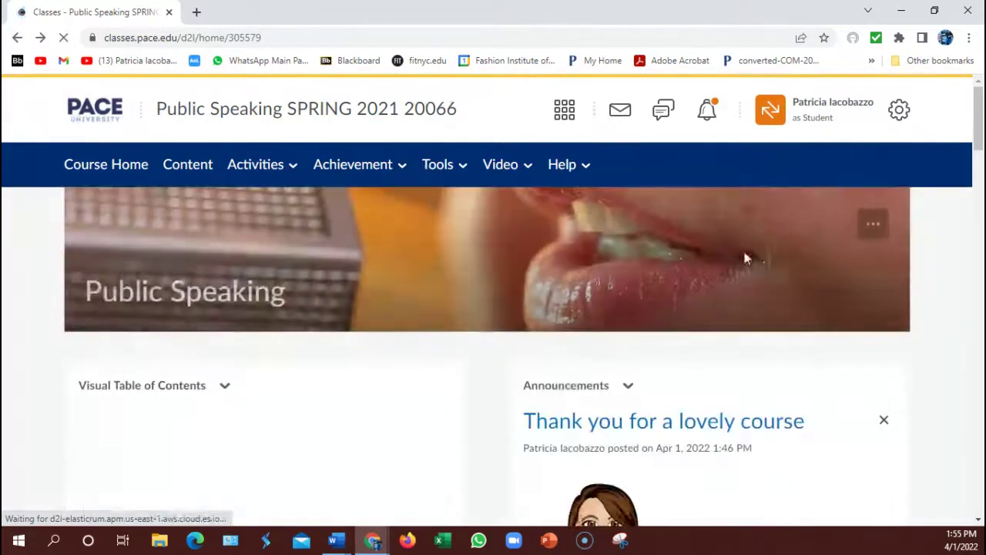
# Leave the student view and open the Announcements page with the instructor's tools.
pyautogui.click(804, 124)
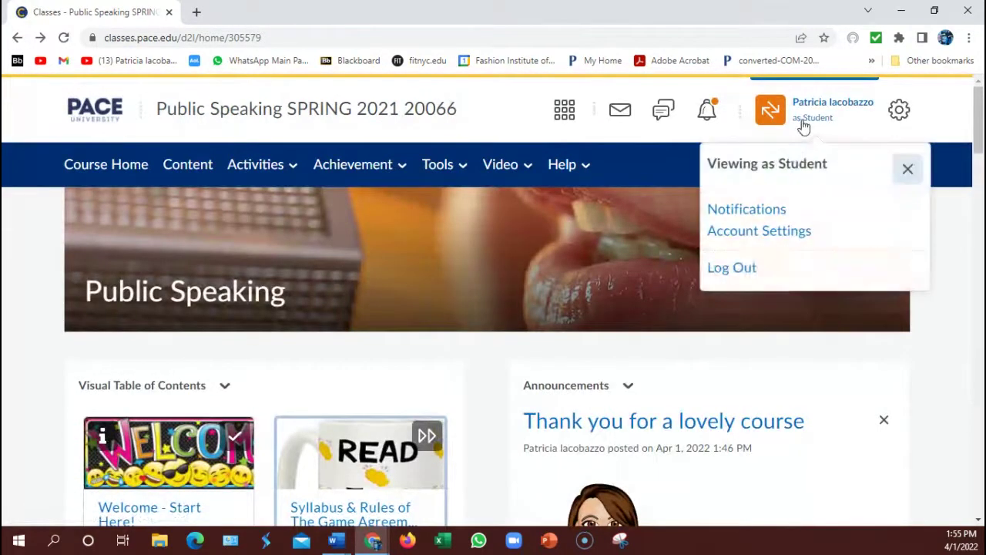
pyautogui.click(904, 169)
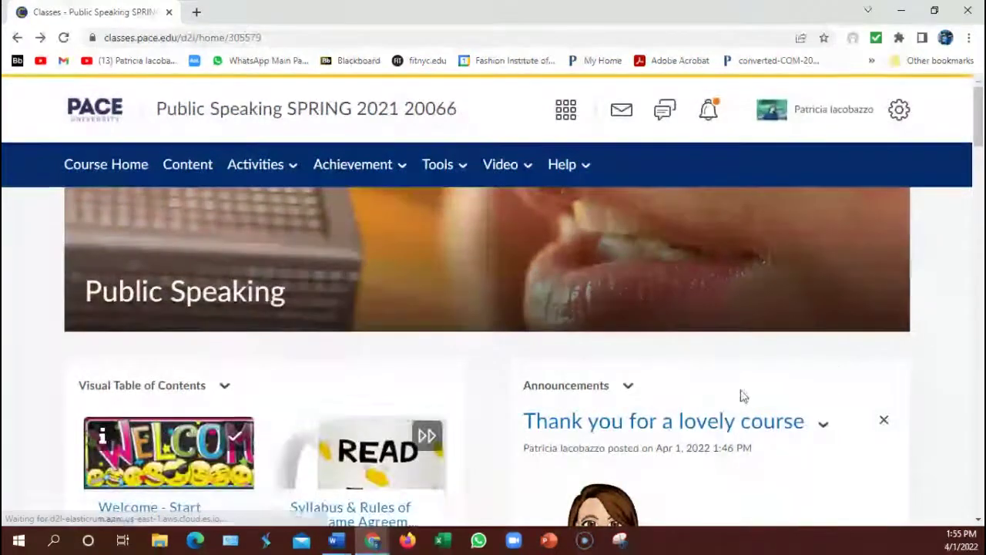
pyautogui.click(561, 387)
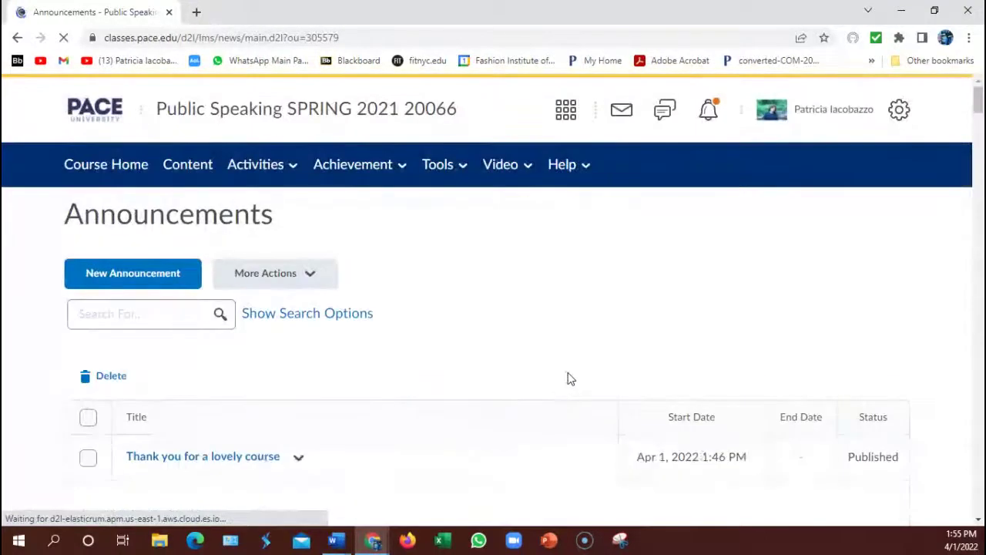
# Start a new announcement and examine its form, from the headline and content fields to the dates, attachments and release conditions.
pyautogui.scroll(-2, 568, 379)
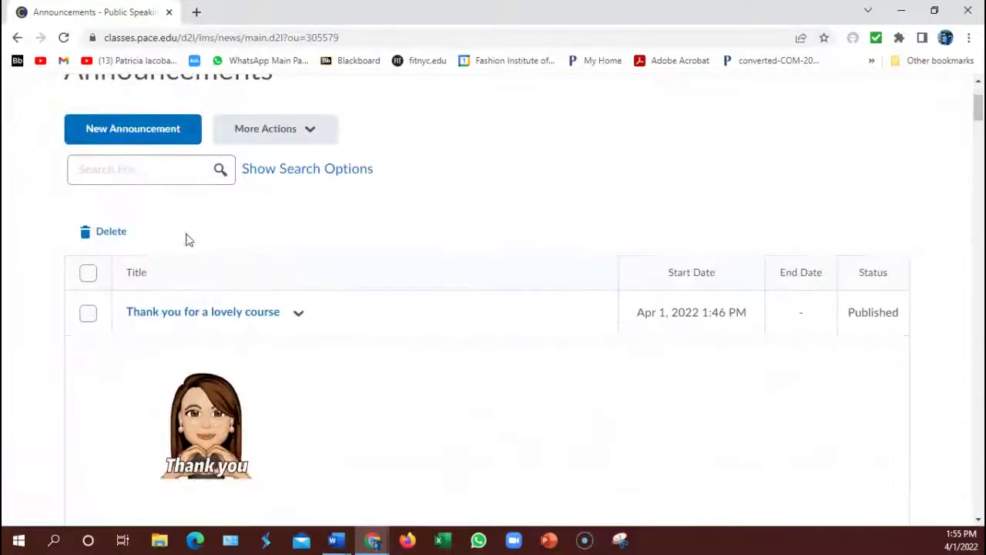
pyautogui.click(115, 138)
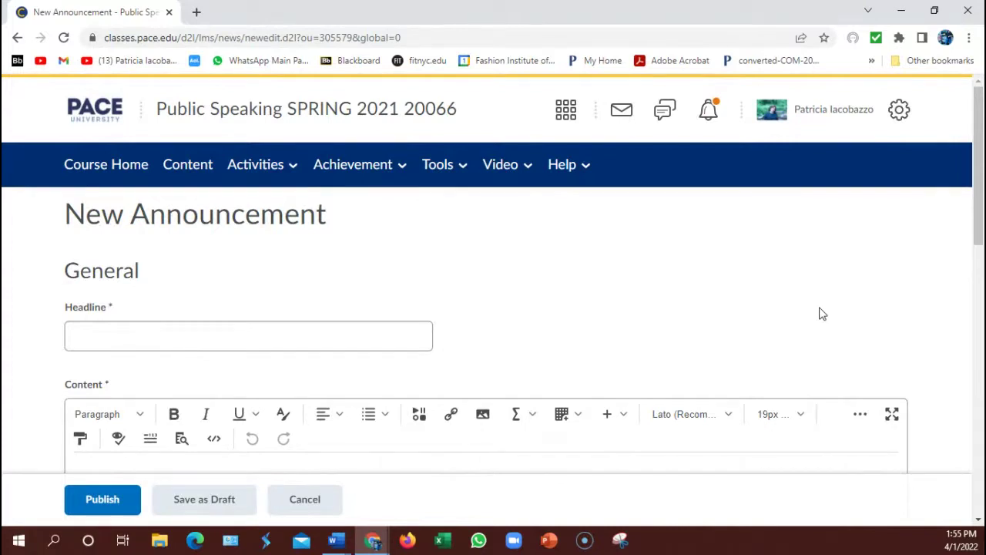
pyautogui.scroll(-1, 821, 310)
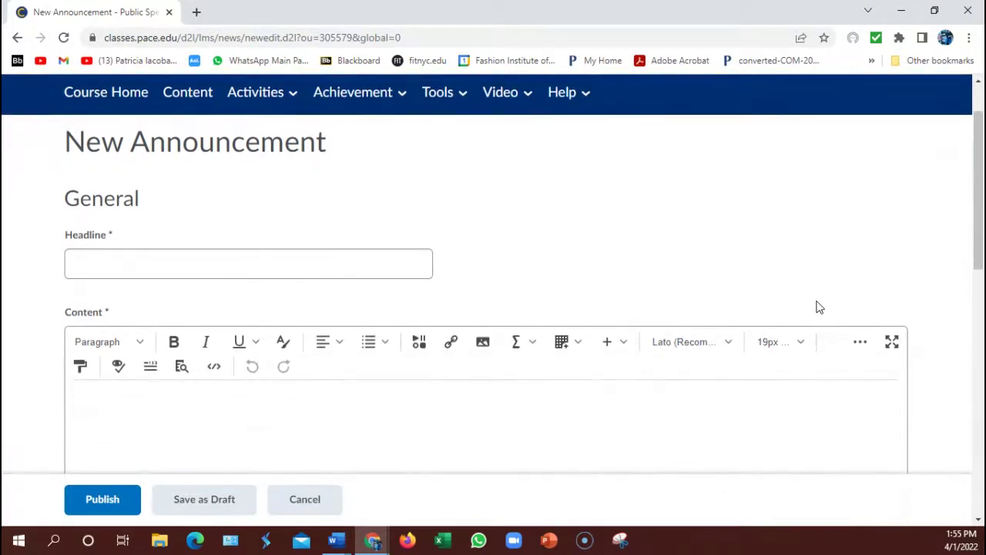
pyautogui.click(135, 263)
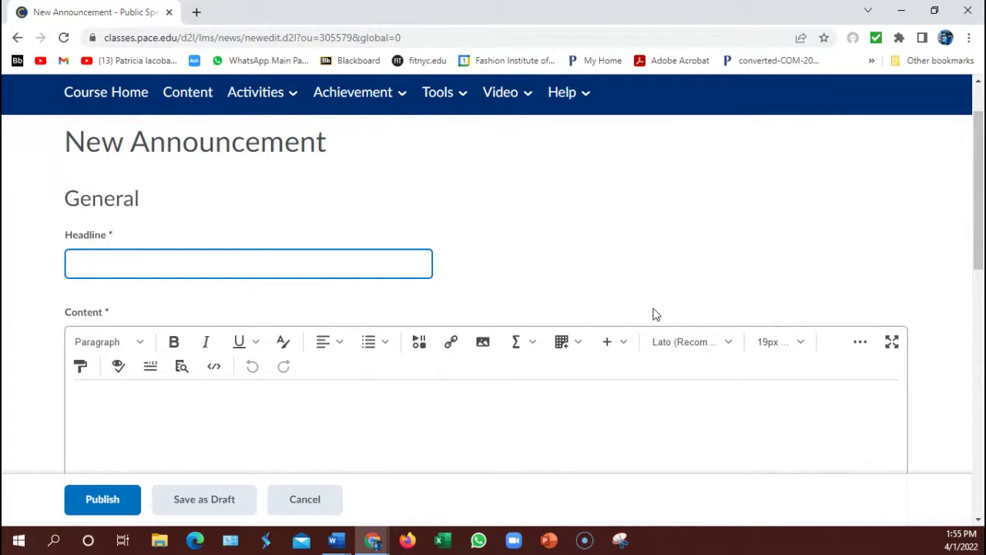
pyautogui.scroll(-10, 653, 314)
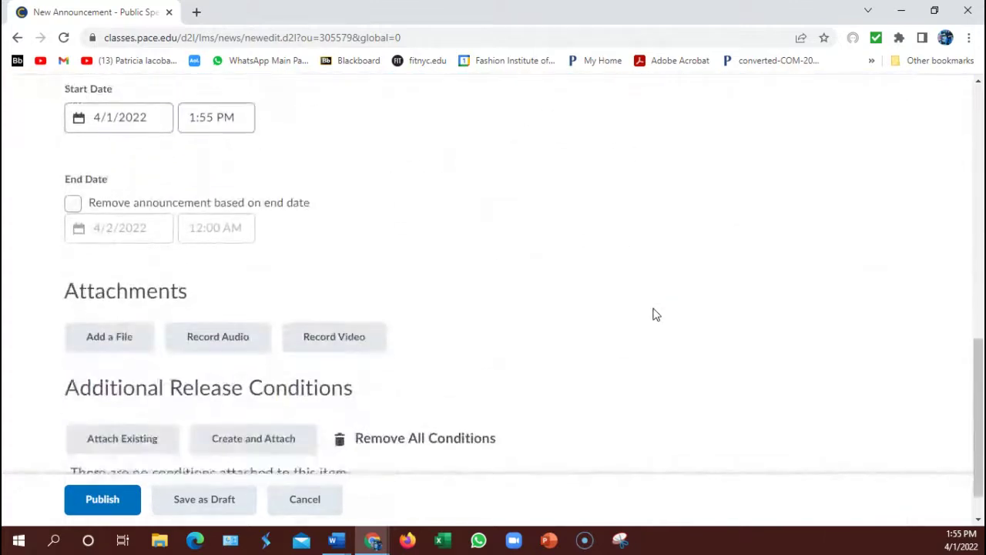
pyautogui.scroll(-1, 653, 314)
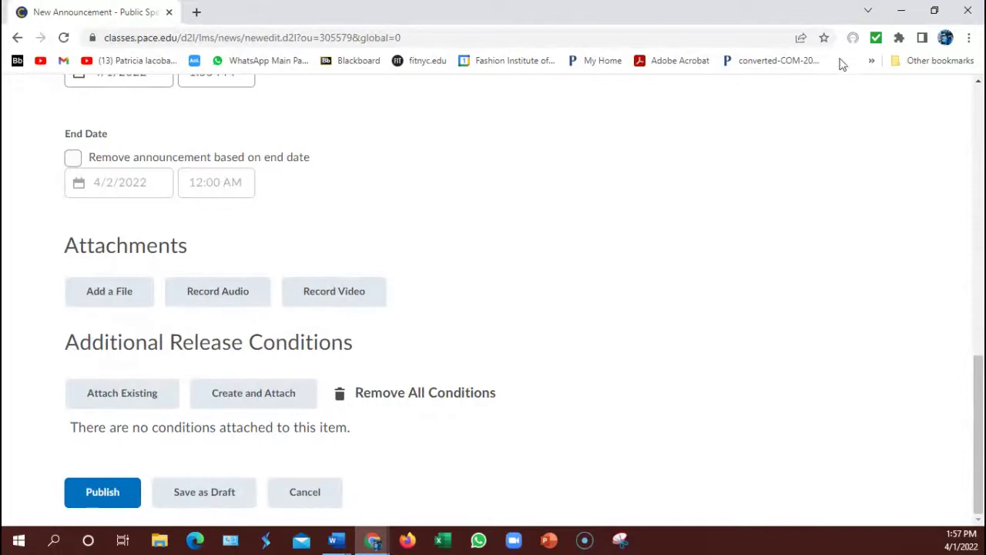
# Reduce and reposition the browser window, and leave the new announcement unsaved to return to the course home page.
pyautogui.click(934, 12)
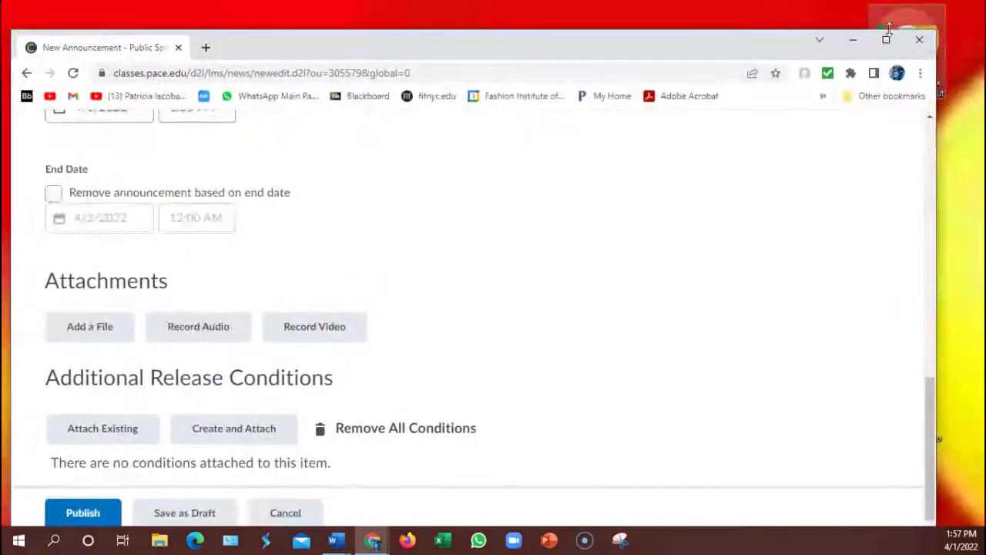
pyautogui.moveTo(603, 49); pyautogui.dragTo(628, 37)
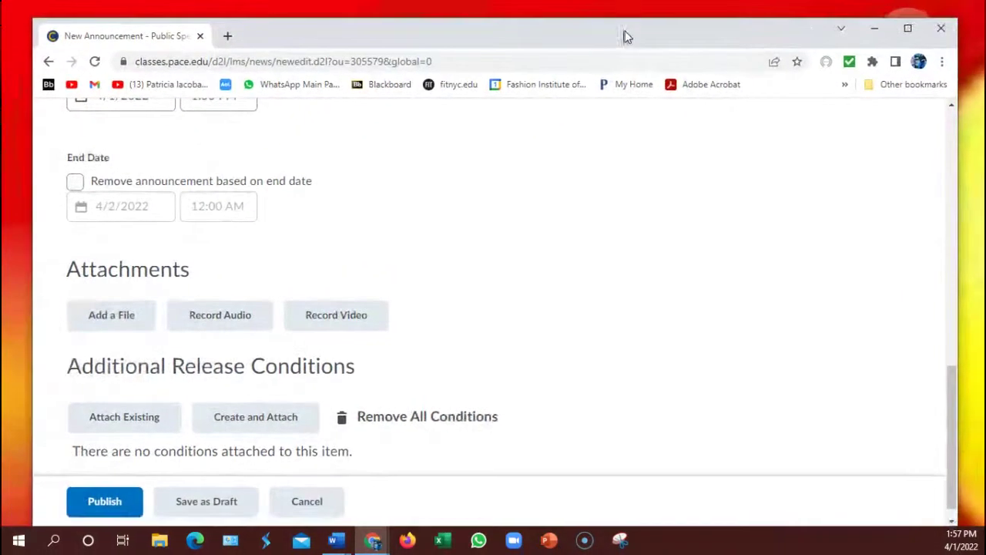
pyautogui.click(51, 62)
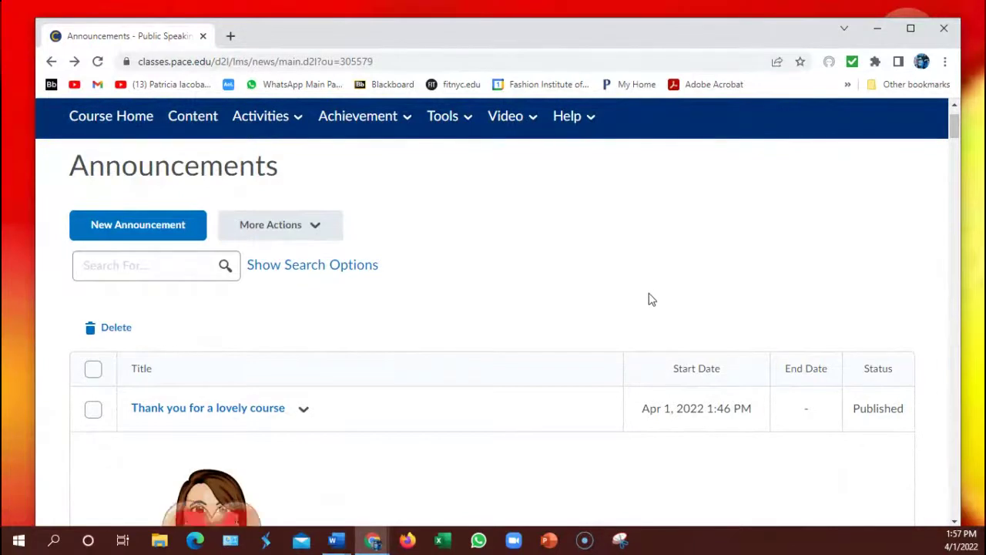
pyautogui.click(87, 125)
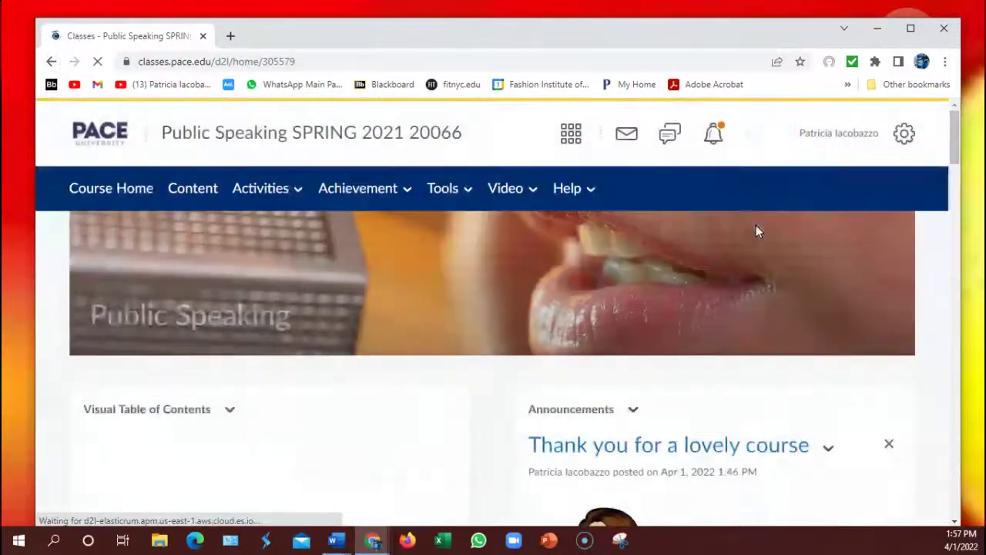
# Look over the Visual Table of Contents and Announcements widgets on the Public Speaking course home page.
pyautogui.scroll(-1, 756, 223)
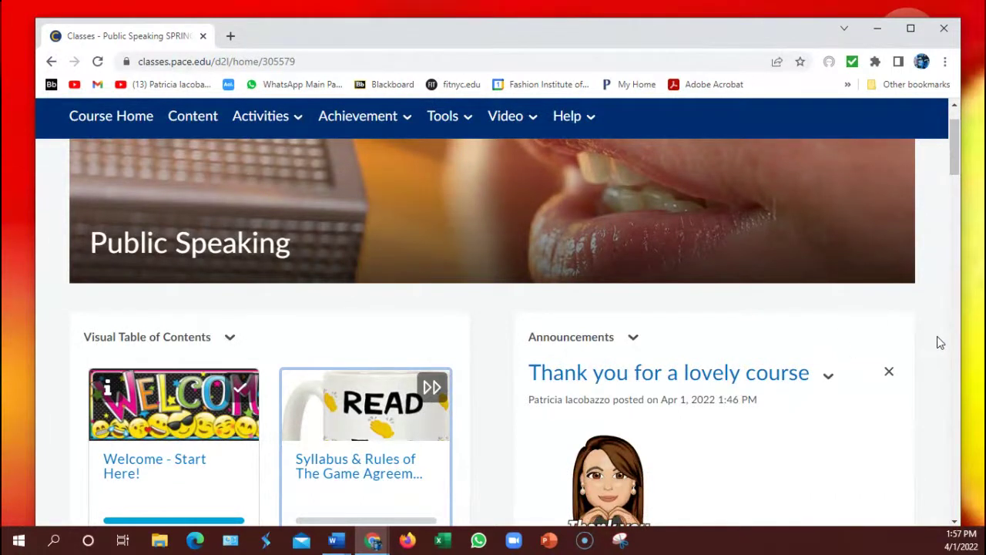
pyautogui.click(954, 521)
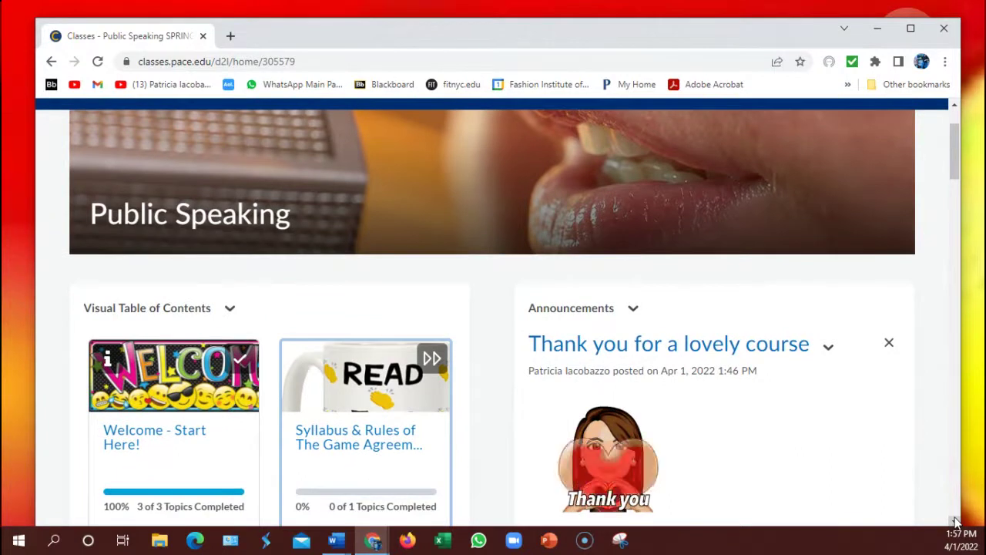
pyautogui.click(955, 522)
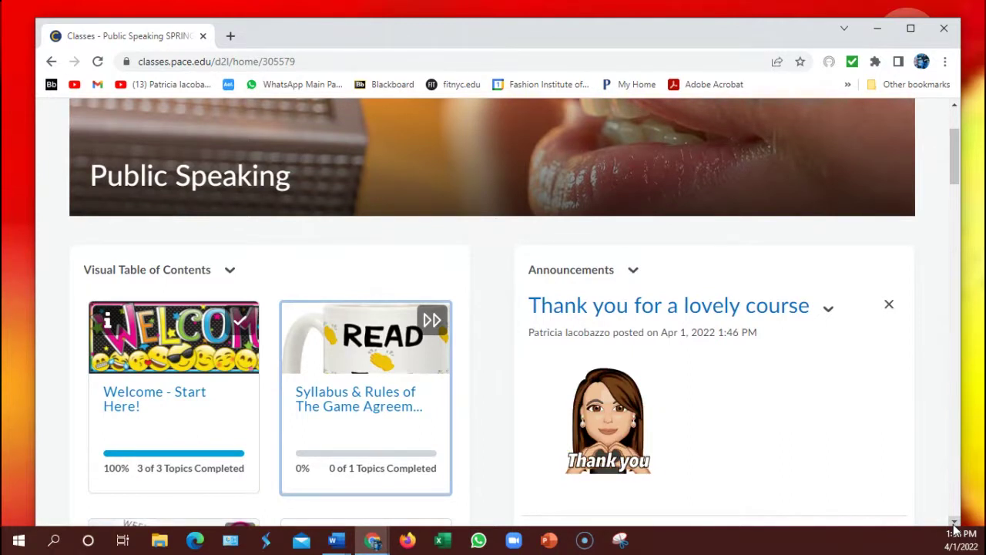
pyautogui.scroll(1, 763, 451)
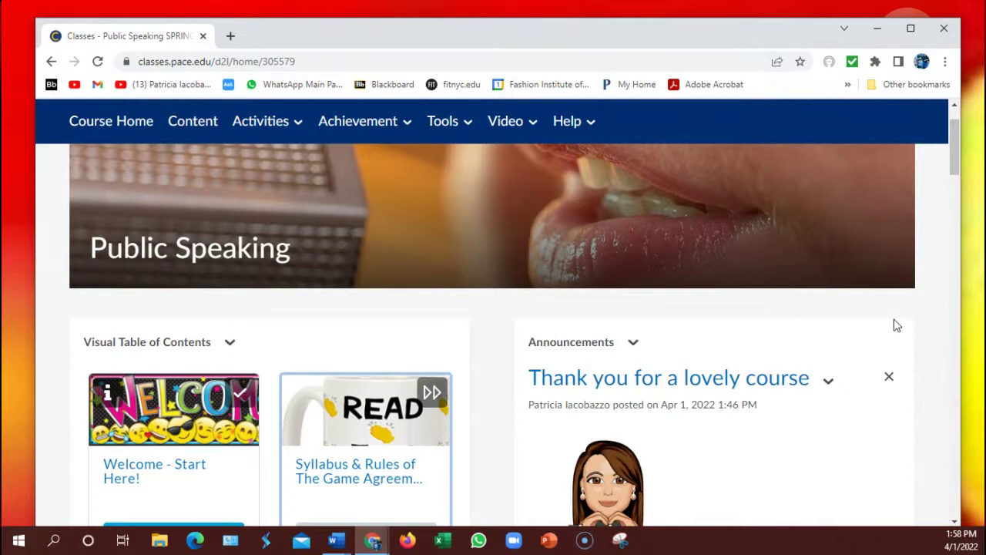
pyautogui.scroll(1, 894, 324)
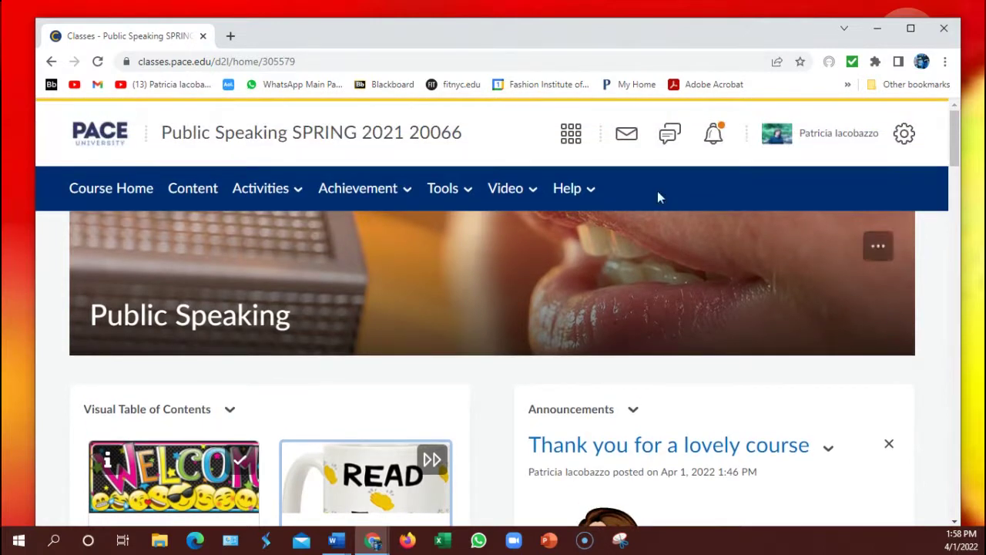
# Switch to the Public Speaking SPRING 2021 21128 course and return to the Public Speaking SPRING 2021 20066 course.
pyautogui.click(572, 136)
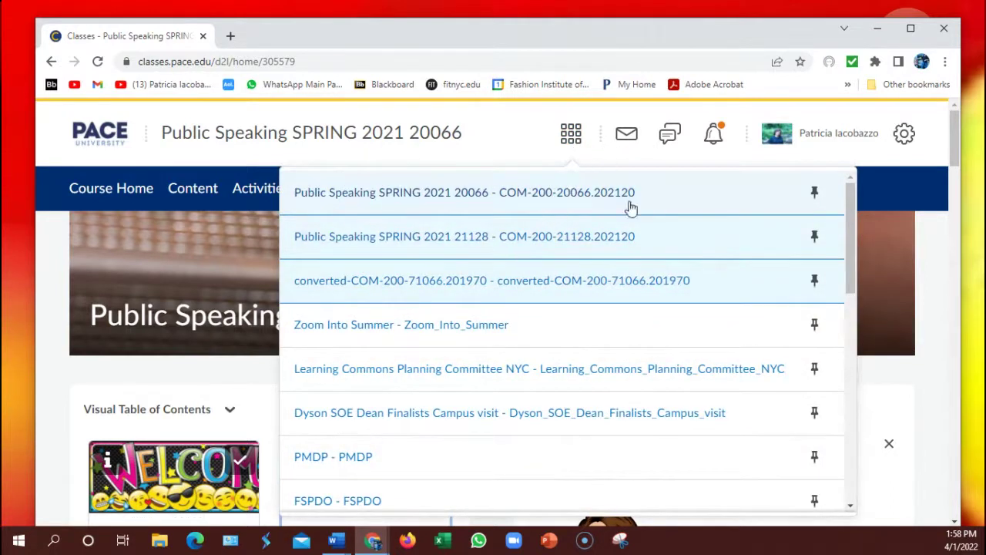
pyautogui.click(470, 239)
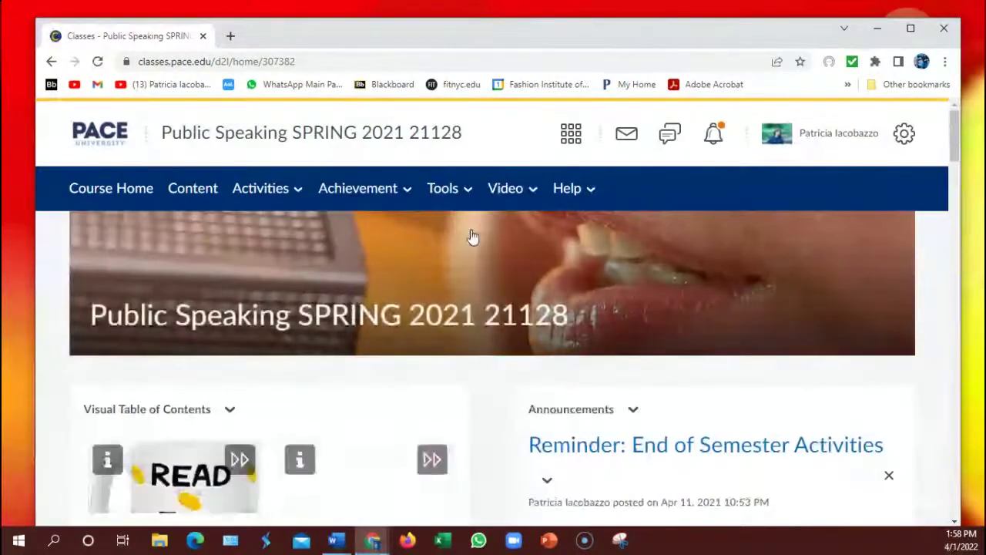
pyautogui.click(570, 135)
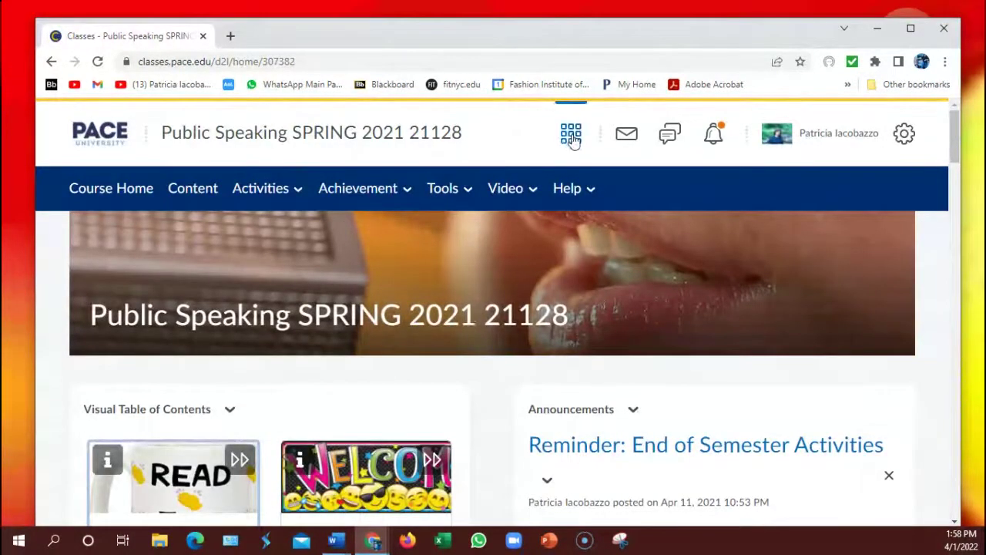
pyautogui.click(525, 200)
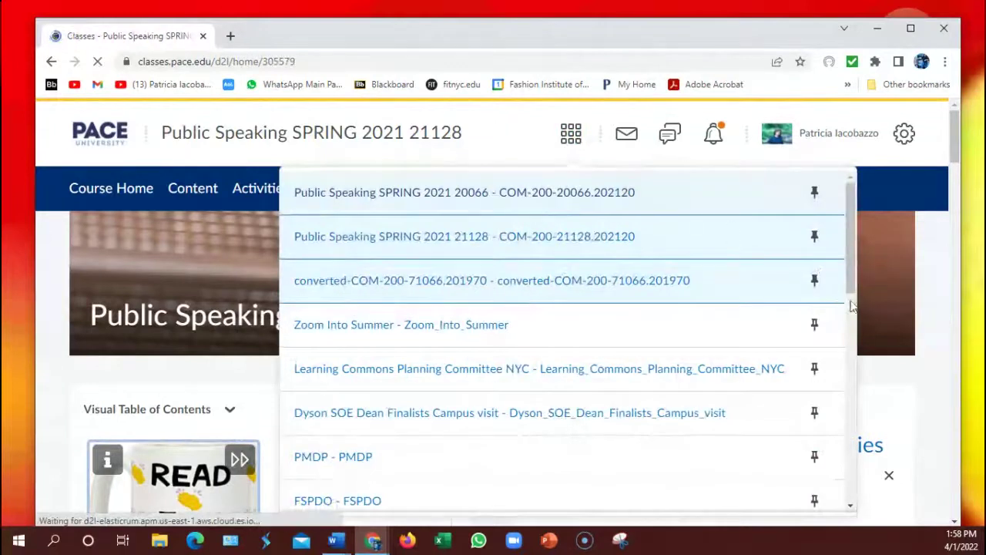
pyautogui.scroll(-2, 862, 322)
pyautogui.scroll(1, 860, 319)
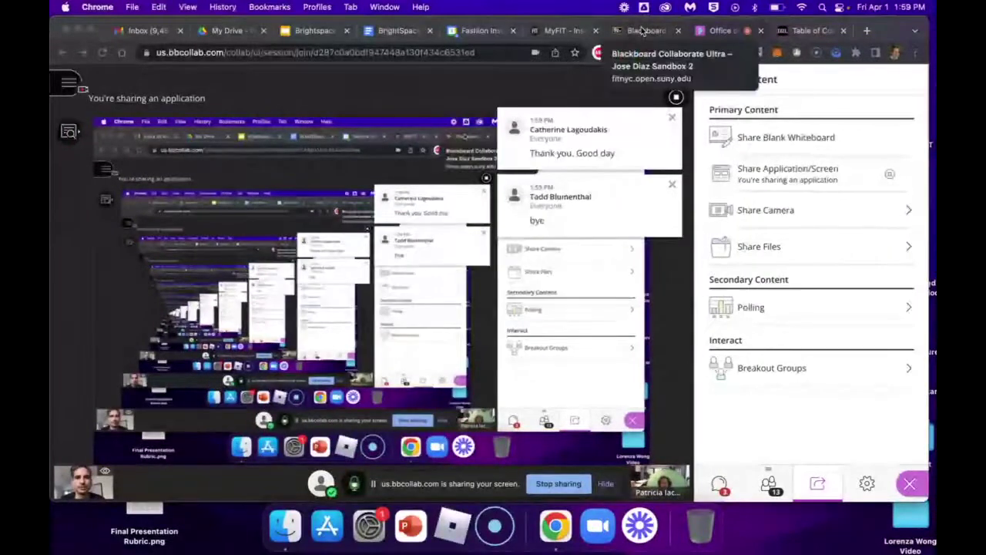
# Bring up the Table of Contents of the Brightspace Empty Course Shell and hide the screen-sharing notice.
pyautogui.click(642, 29)
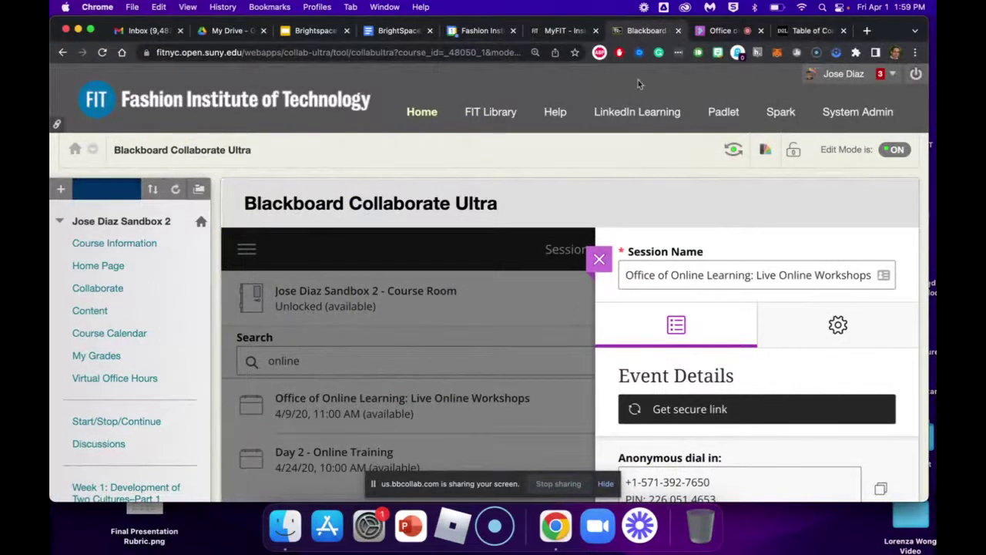
pyautogui.click(809, 31)
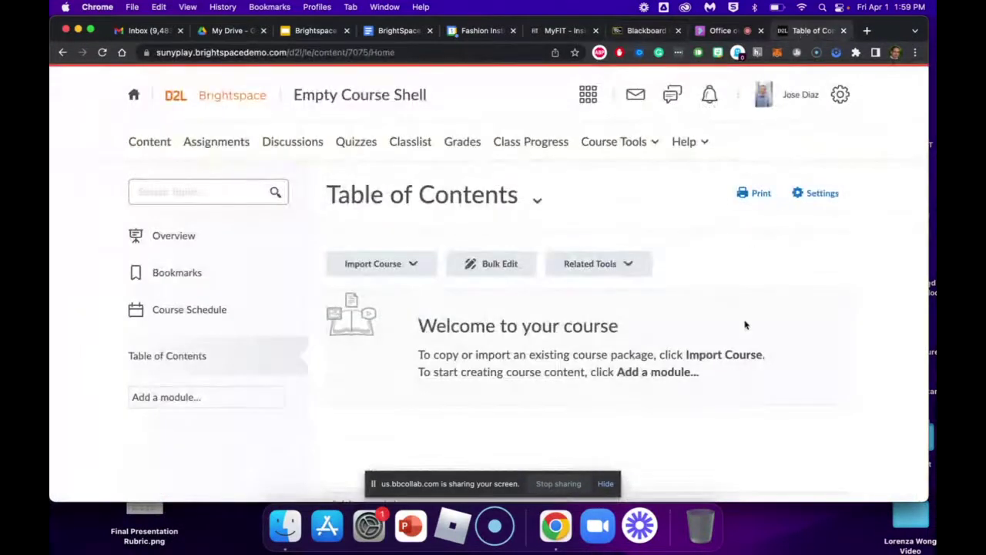
pyautogui.click(607, 487)
pyautogui.click(607, 484)
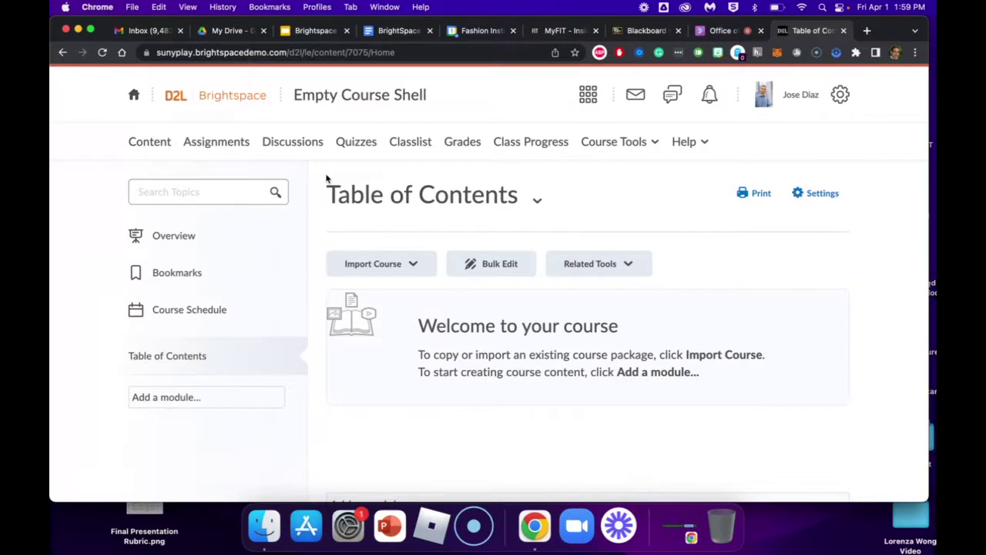
# Open the Empty Course Shell's Classlist and examine the enrolled users, their roles, last access and the available class actions.
pyautogui.click(411, 143)
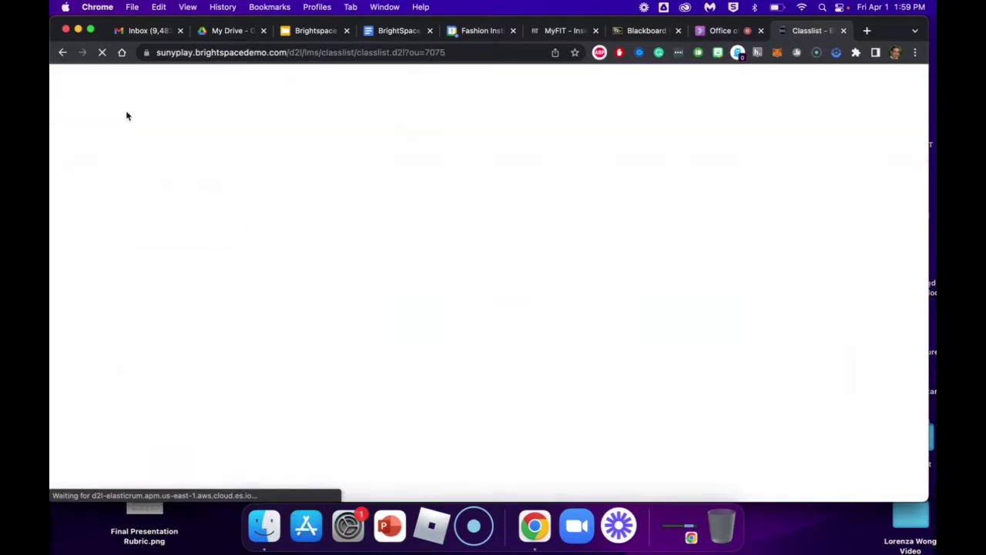
pyautogui.scroll(-3, 529, 269)
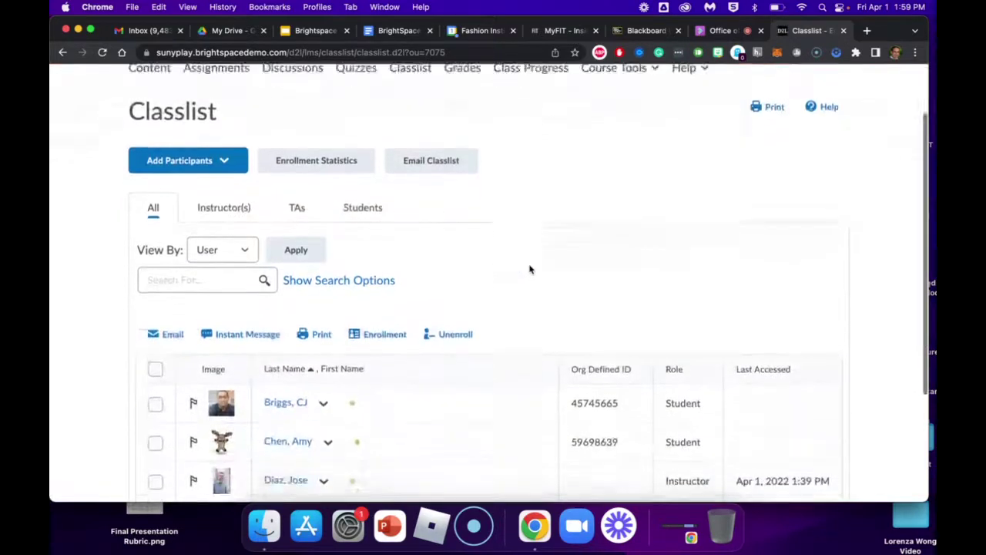
pyautogui.scroll(1, 529, 269)
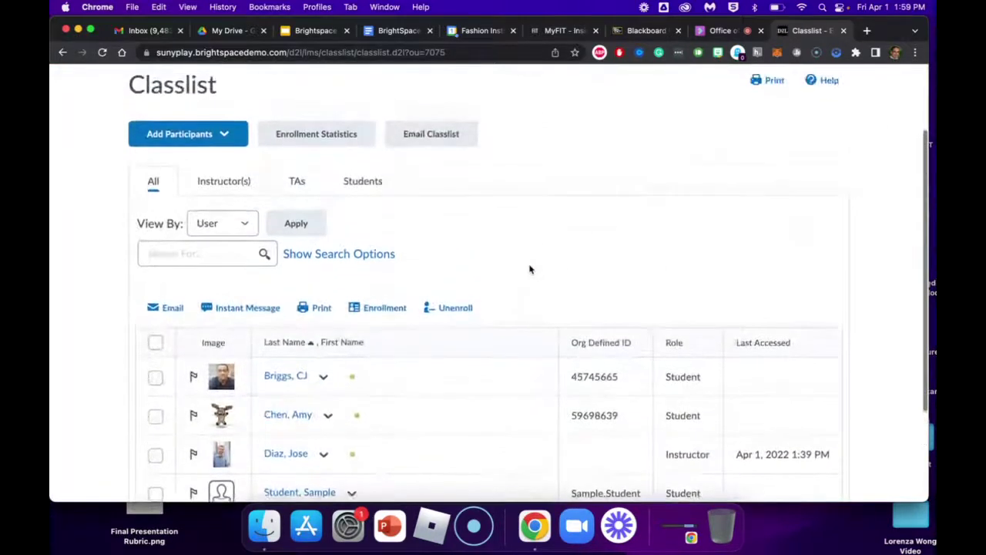
pyautogui.scroll(-2, 530, 269)
pyautogui.scroll(-3, 529, 269)
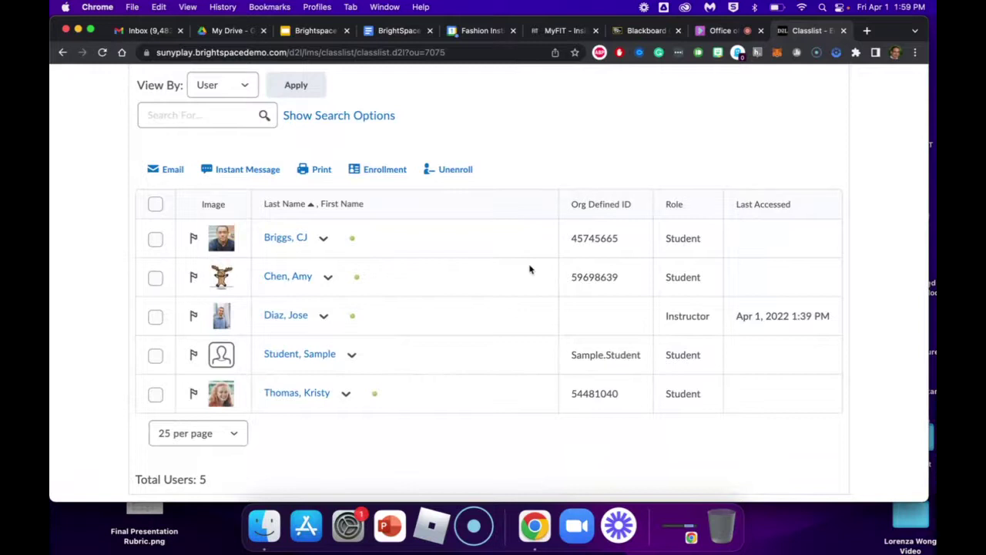
pyautogui.scroll(2, 529, 269)
pyautogui.scroll(2, 530, 269)
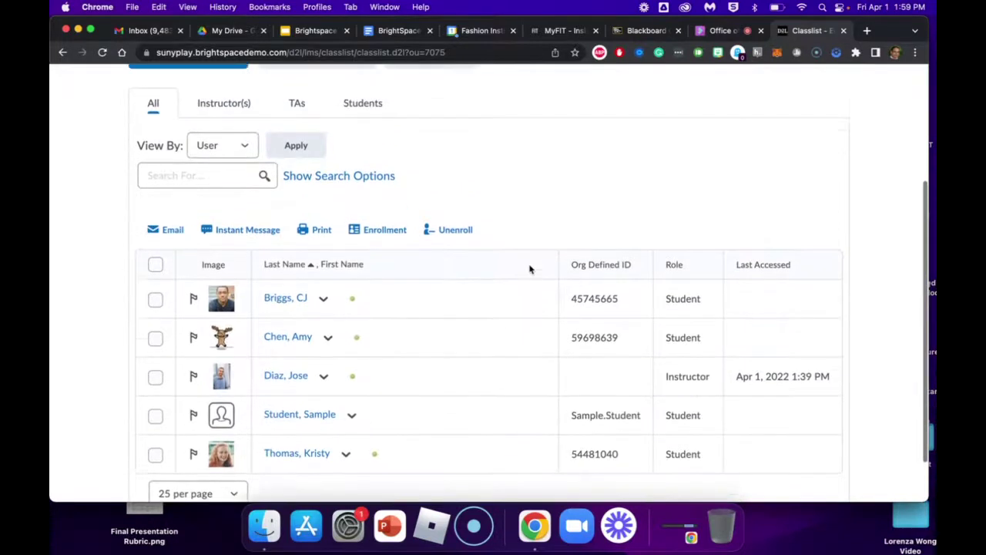
pyautogui.scroll(3, 530, 269)
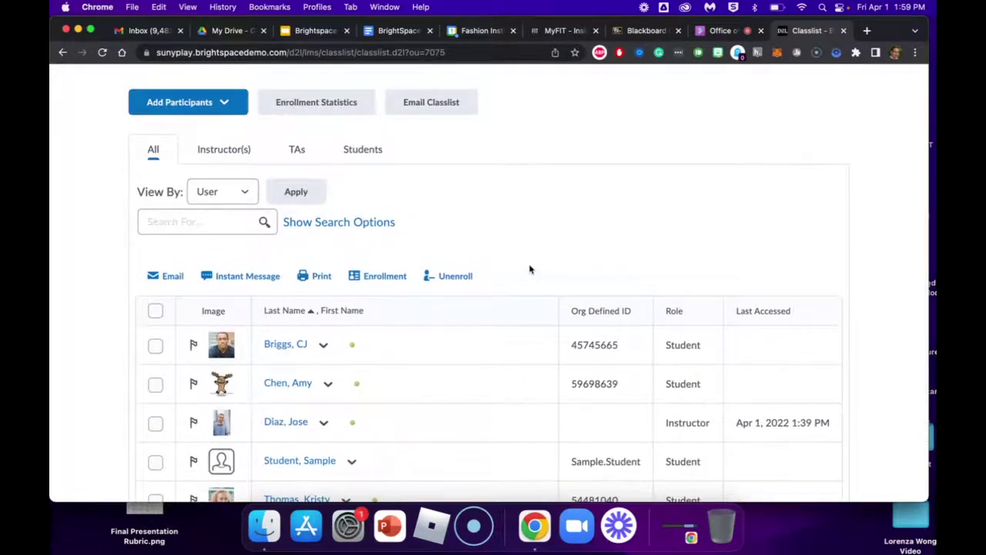
pyautogui.scroll(4, 530, 269)
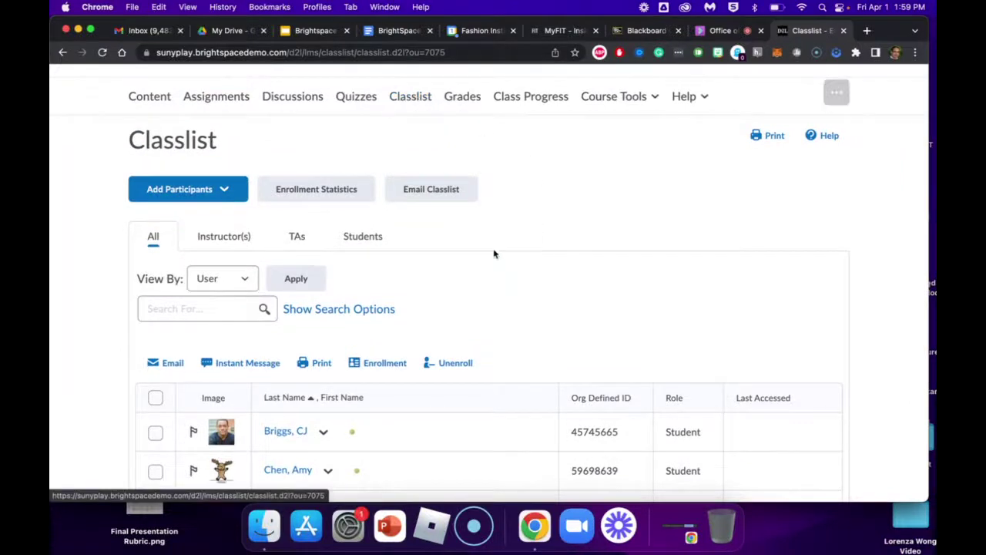
pyautogui.scroll(-4, 493, 329)
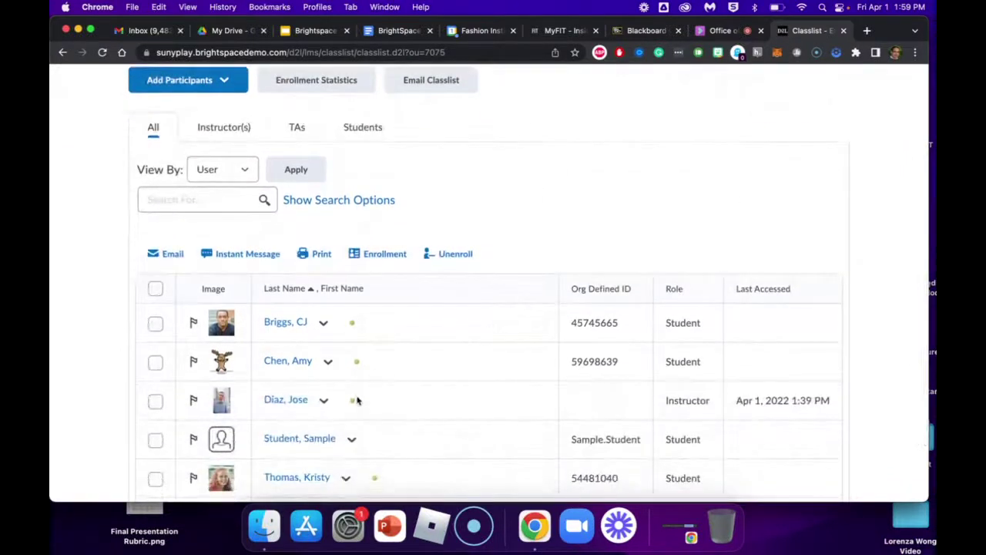
pyautogui.scroll(-3, 356, 398)
pyautogui.scroll(3, 357, 399)
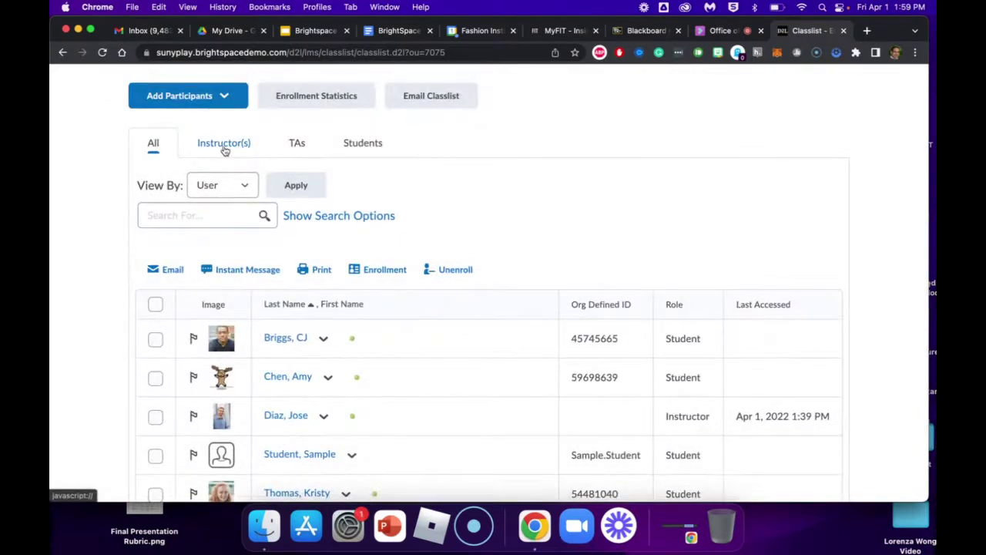
# Show only the students in the Classlist, and select all of them and clear the selection again.
pyautogui.click(354, 145)
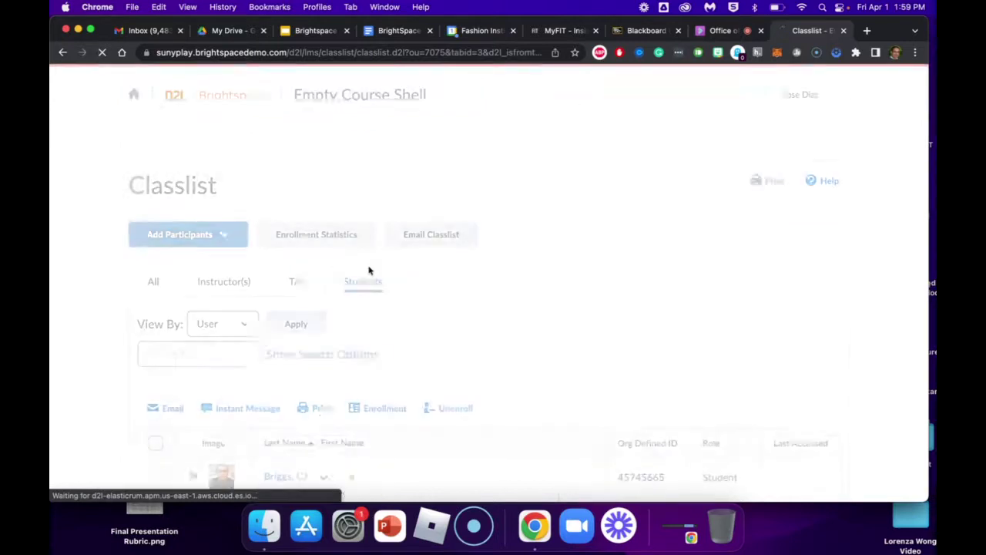
pyautogui.scroll(-4, 386, 359)
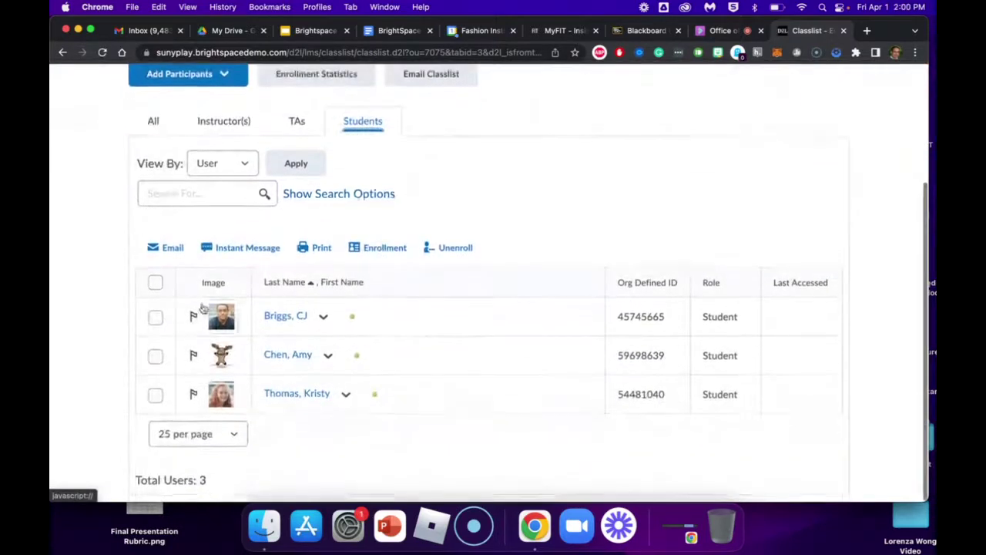
pyautogui.click(155, 284)
pyautogui.click(155, 285)
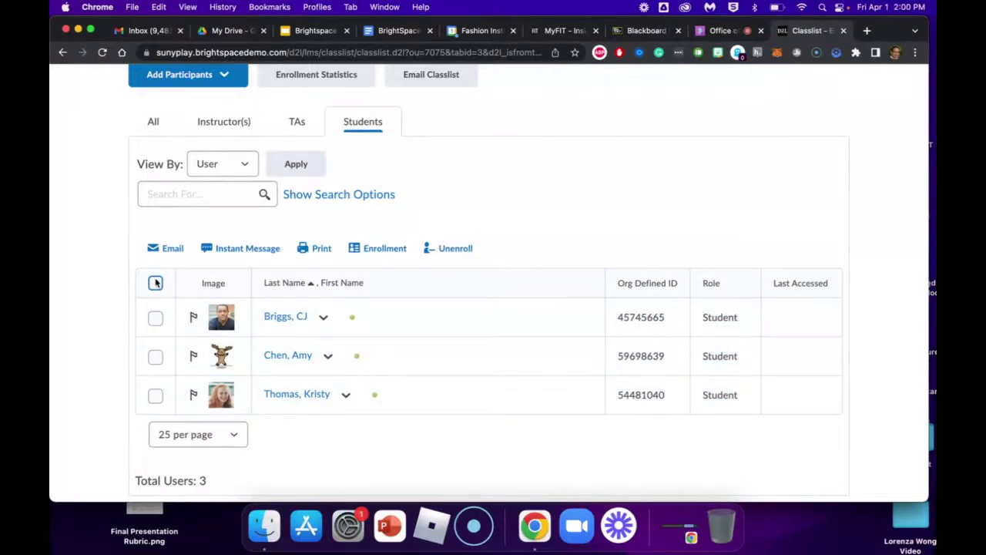
# Select and clear the whole list of students in the Classlist repeatedly, leaving all of them selected.
pyautogui.click(156, 284)
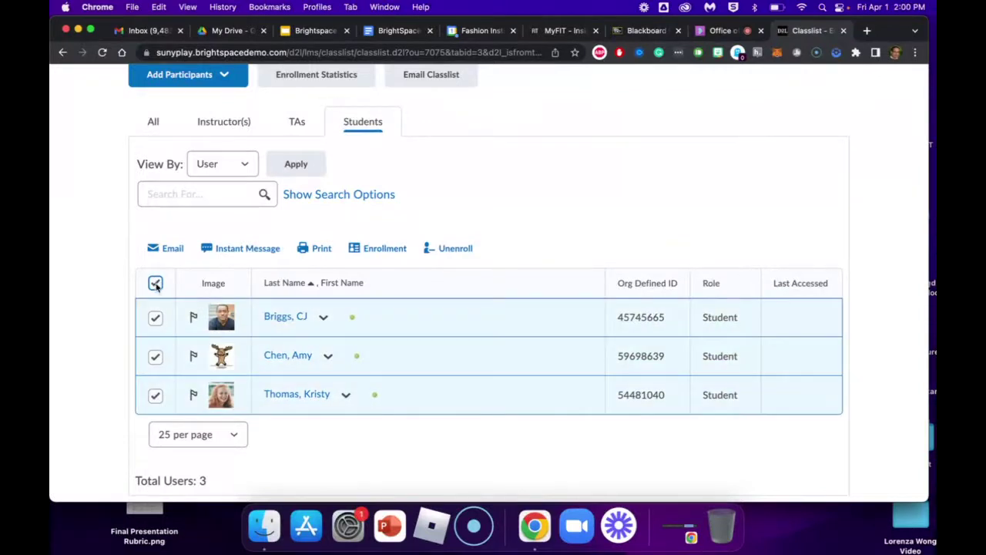
pyautogui.click(156, 285)
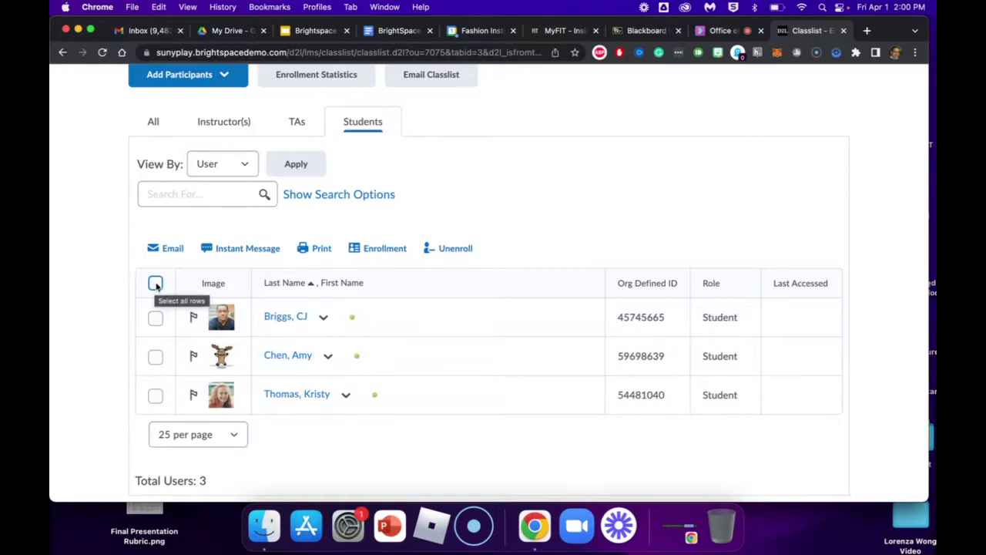
pyautogui.click(156, 283)
pyautogui.click(156, 284)
pyautogui.click(156, 284)
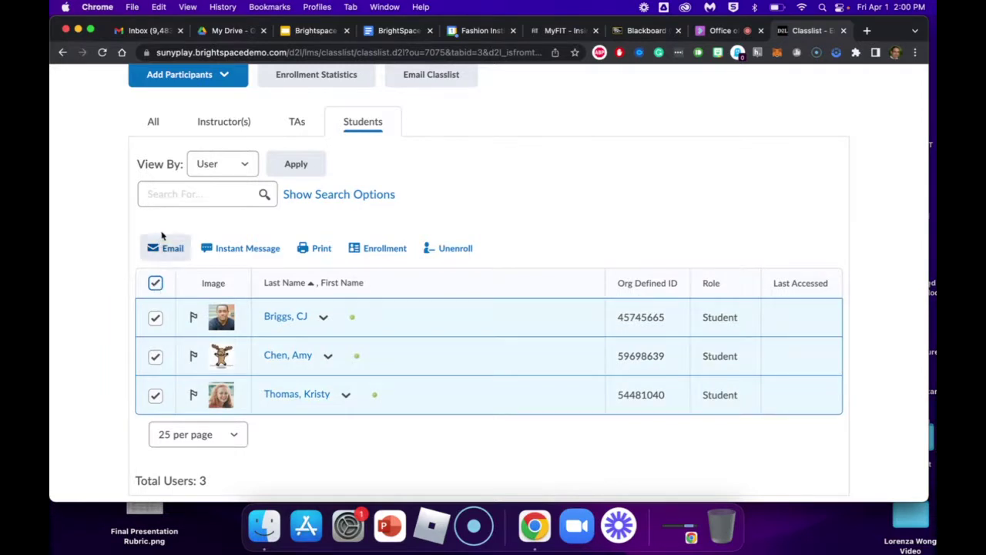
pyautogui.scroll(2, 161, 235)
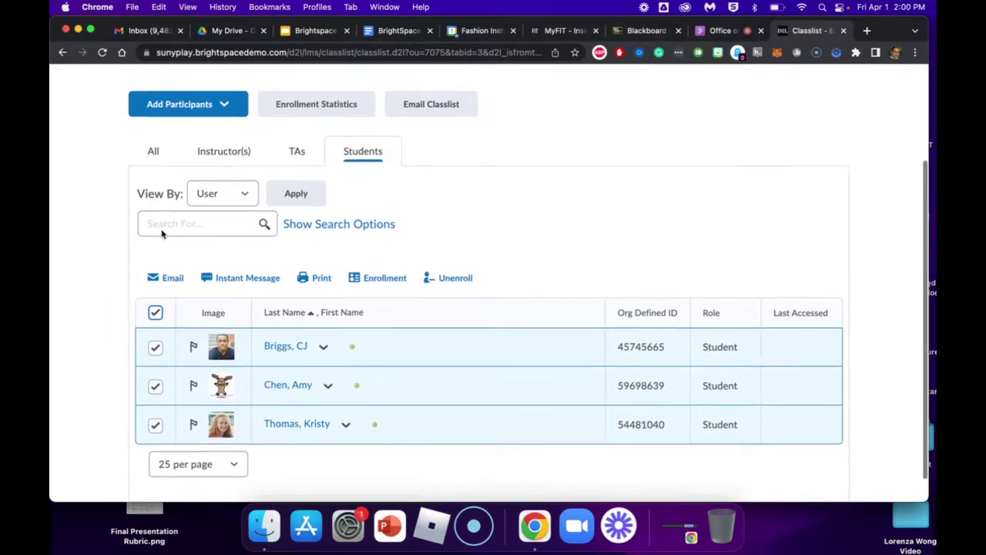
pyautogui.scroll(-2, 161, 234)
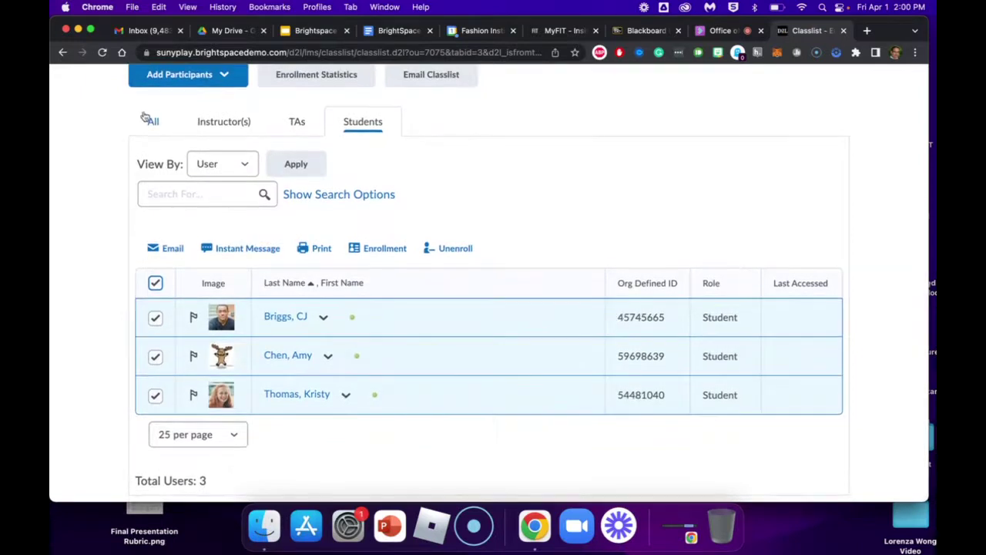
# View the Classlist for all users, instructors only and students only, and switch to the browser page whose title starts with "Office".
pyautogui.click(154, 123)
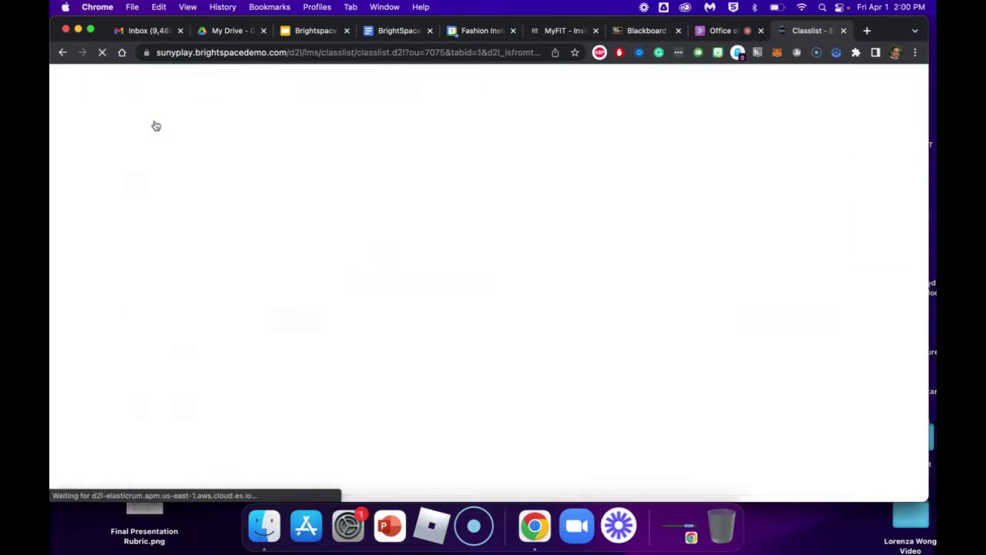
pyautogui.scroll(-4, 196, 325)
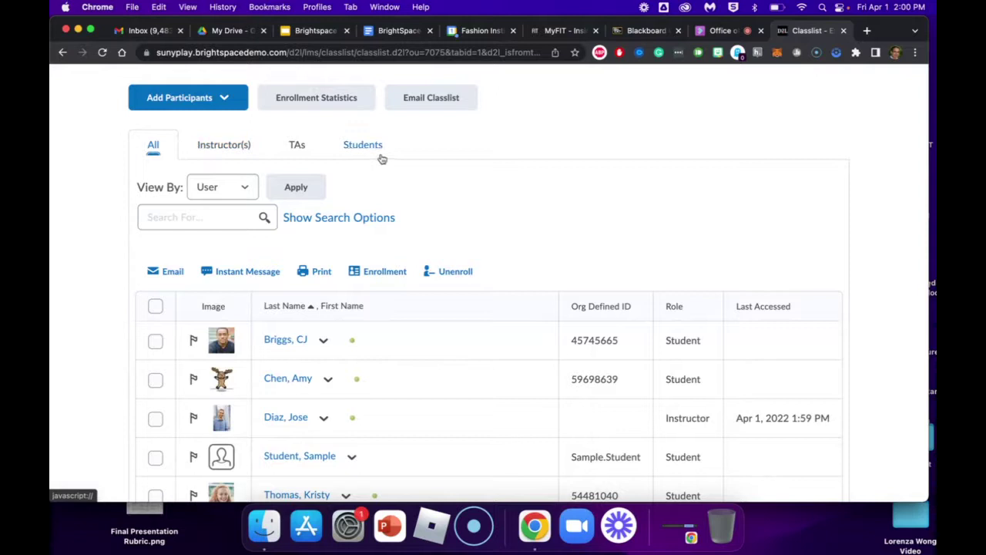
pyautogui.click(230, 153)
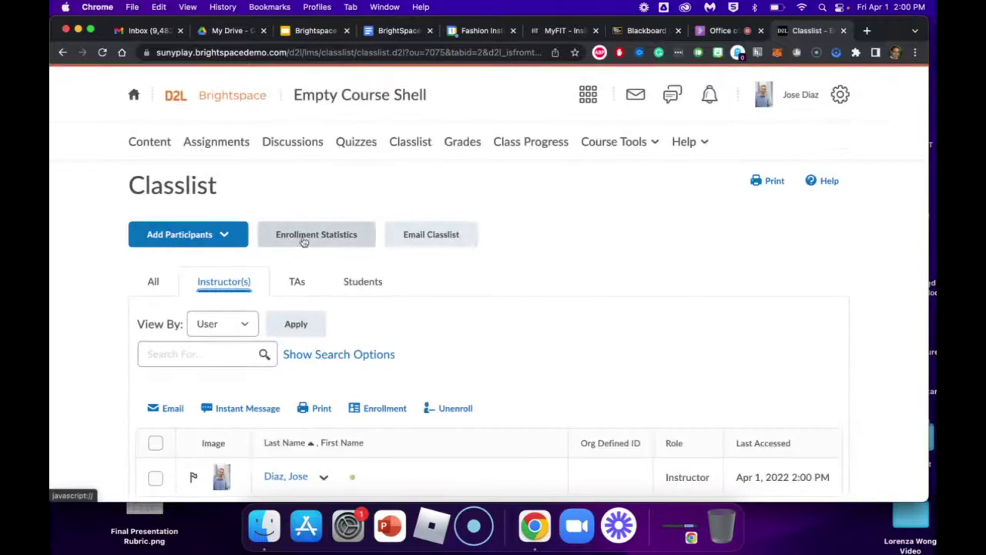
pyautogui.click(364, 283)
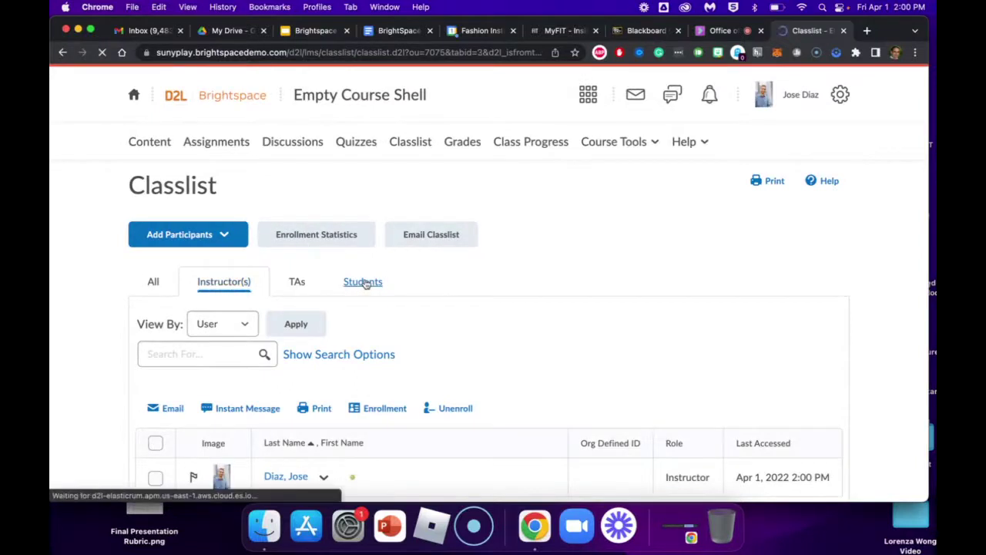
pyautogui.scroll(-4, 366, 284)
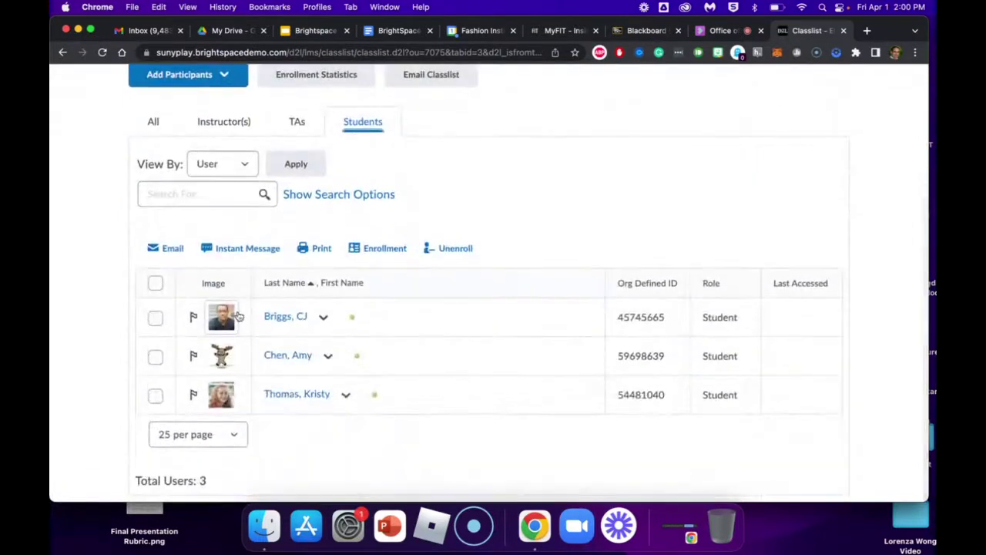
pyautogui.scroll(4, 221, 307)
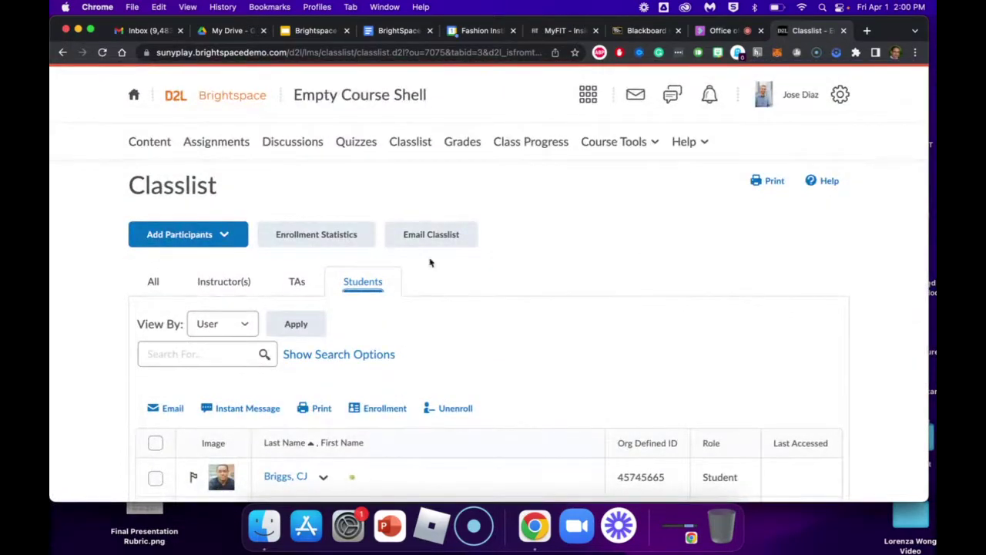
pyautogui.scroll(-2, 446, 335)
pyautogui.scroll(2, 447, 330)
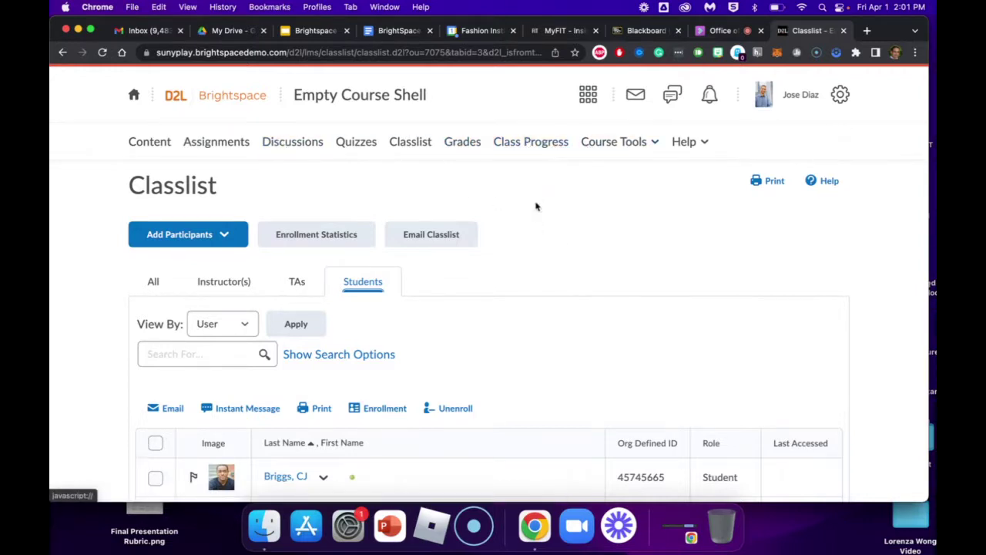
pyautogui.click(728, 32)
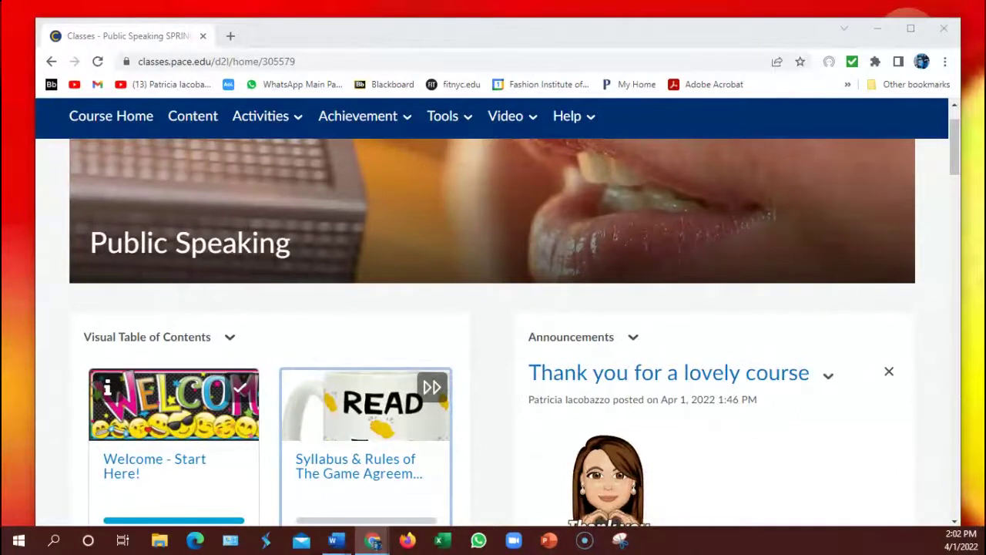
# Examine the Achievement and Activities options of the Public Speaking SPRING 2021 20066 course and view its Content page.
pyautogui.click(342, 122)
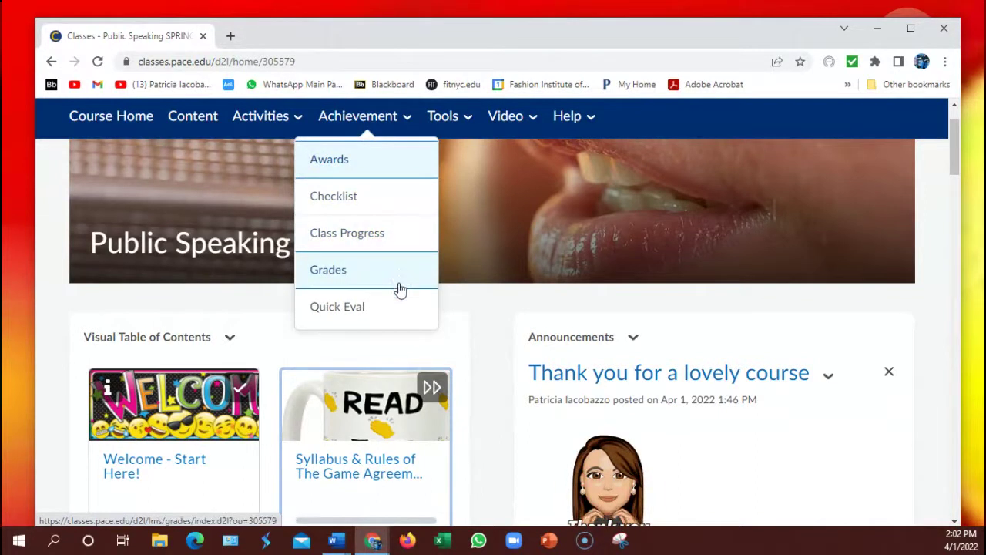
pyautogui.click(254, 124)
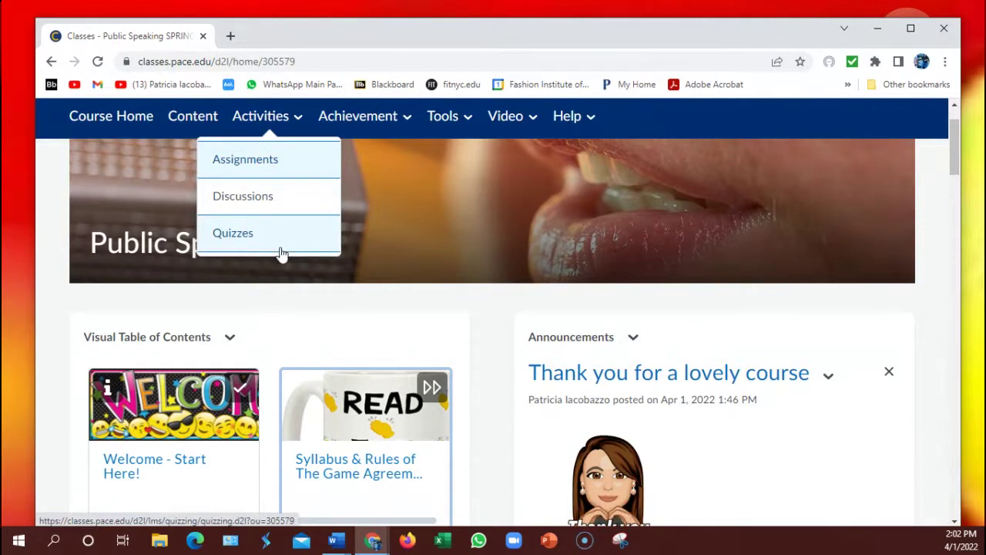
pyautogui.click(206, 122)
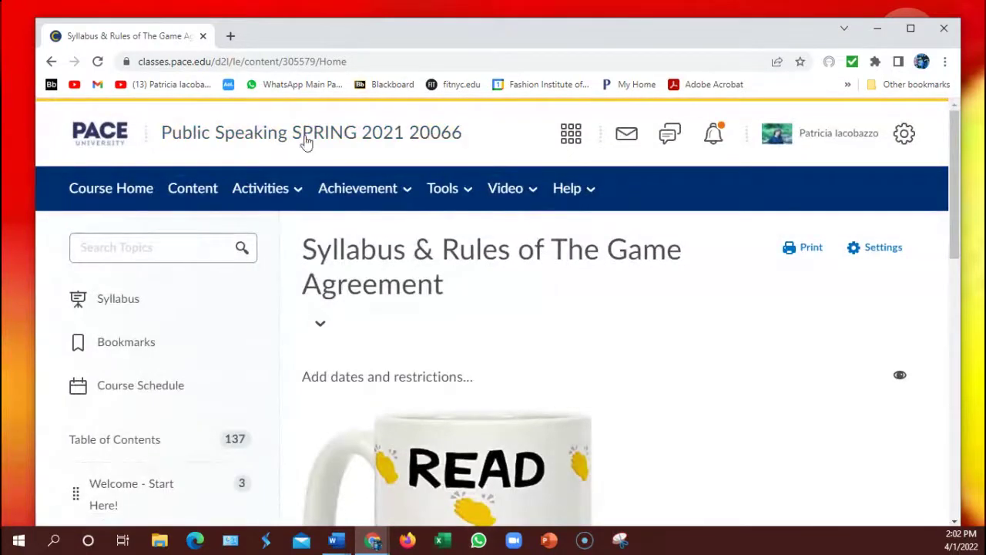
pyautogui.scroll(-3, 641, 455)
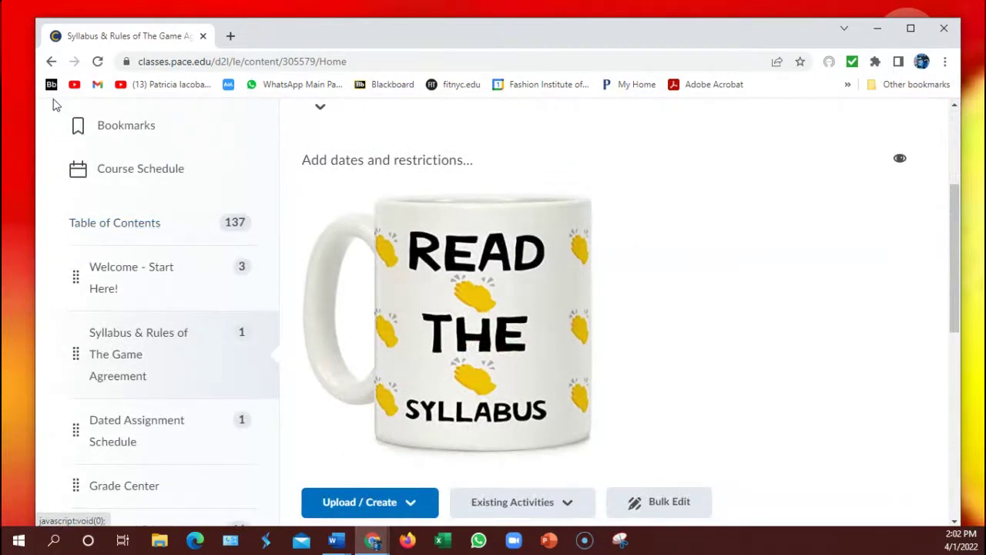
pyautogui.scroll(3, 172, 123)
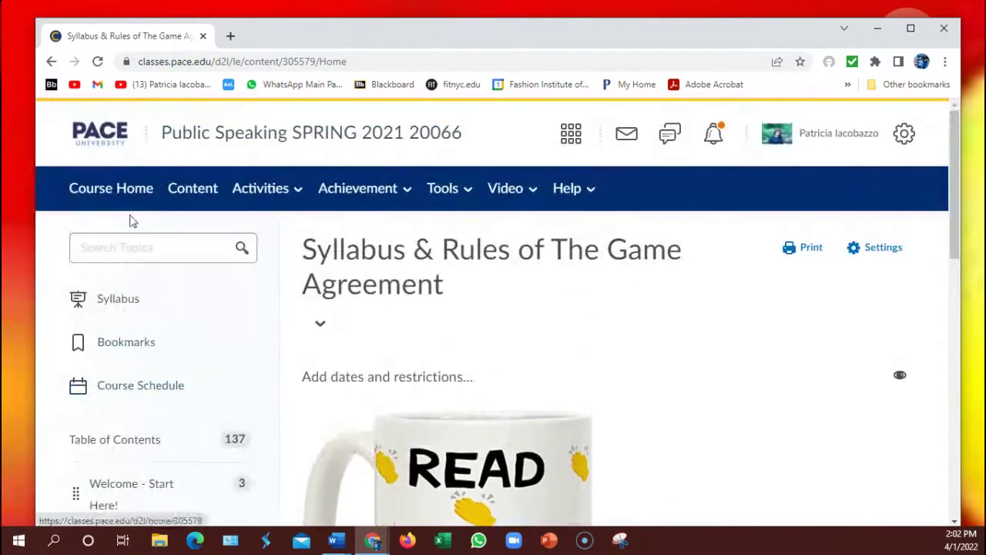
pyautogui.scroll(-1, 134, 178)
pyautogui.scroll(1, 146, 169)
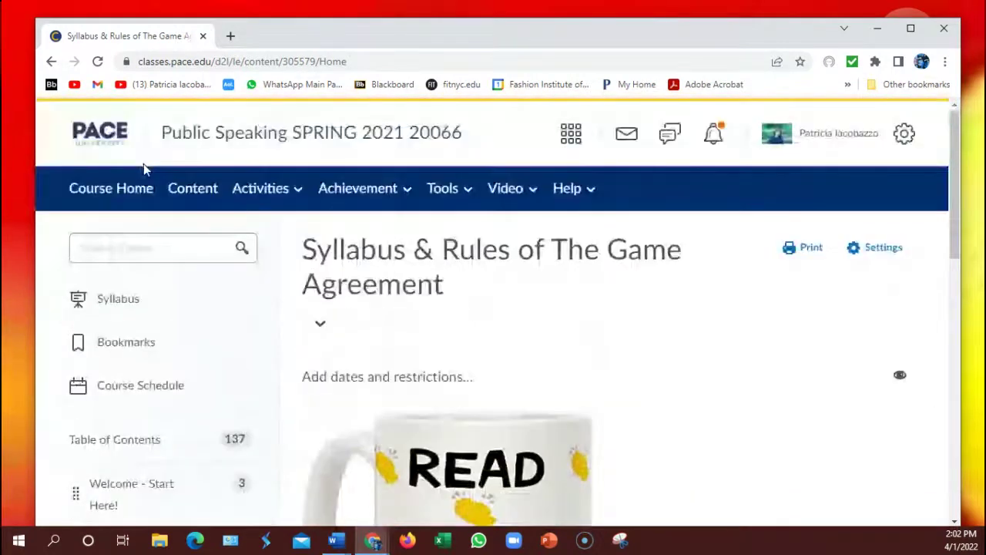
# Return to the course home page, open the course's Classlist from the available tools and go back to the home page.
pyautogui.click(137, 199)
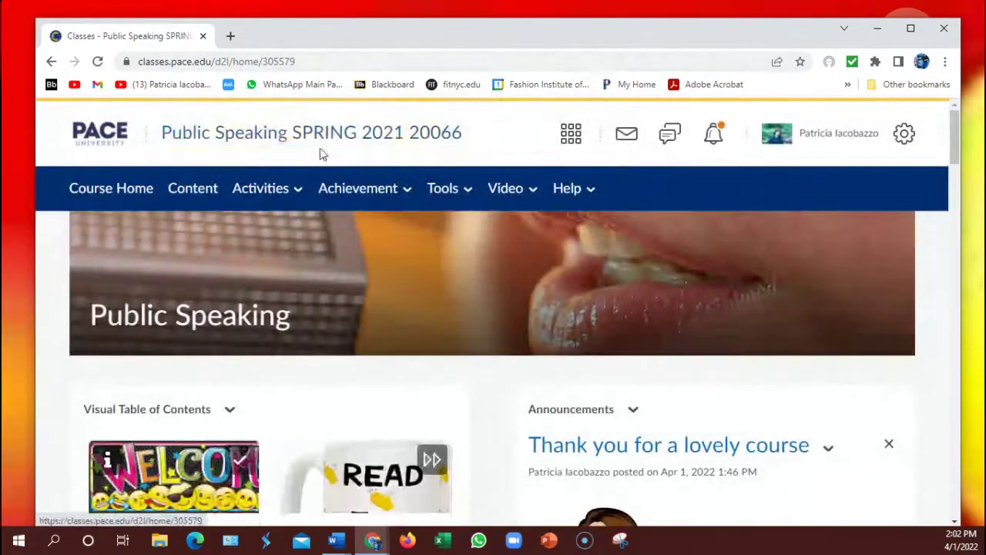
pyautogui.scroll(-1, 439, 131)
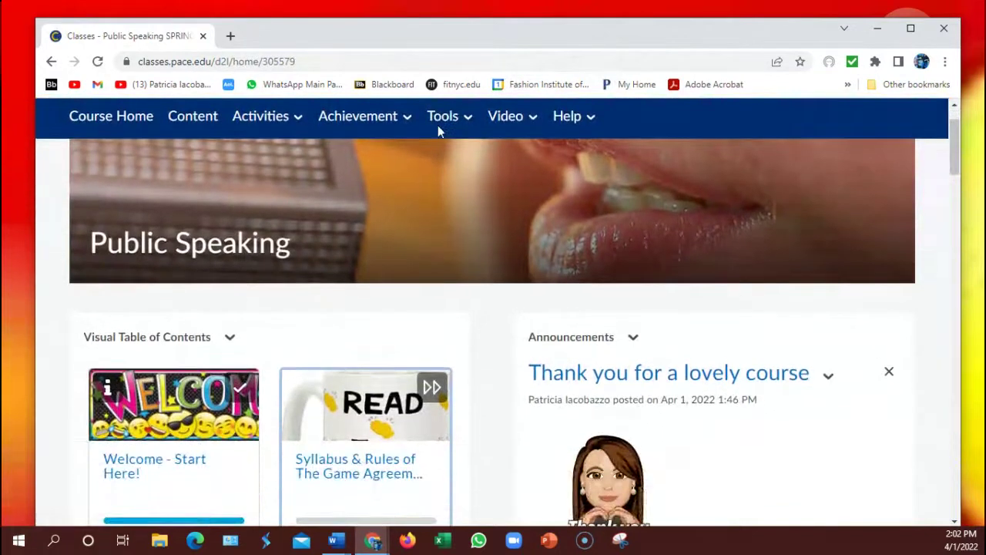
pyautogui.click(446, 120)
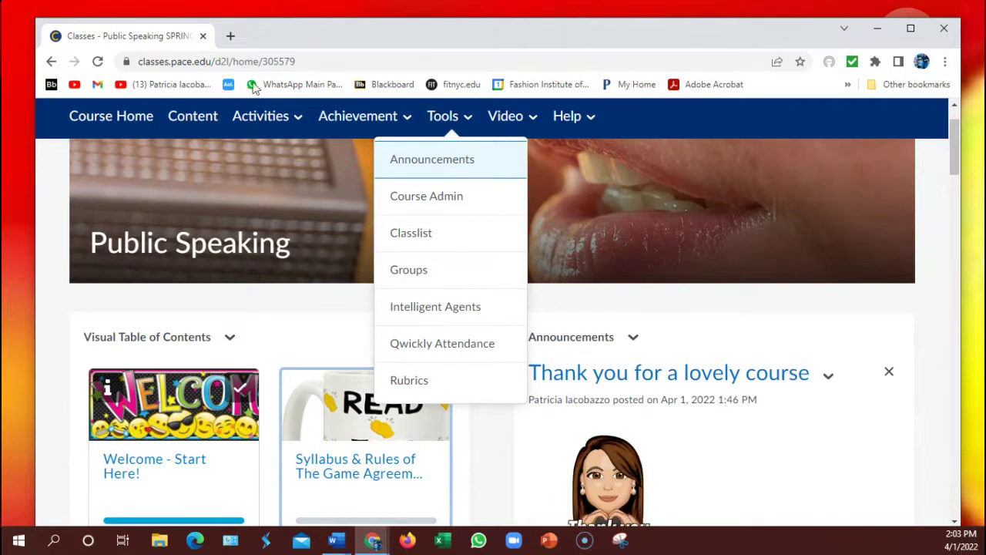
pyautogui.click(416, 240)
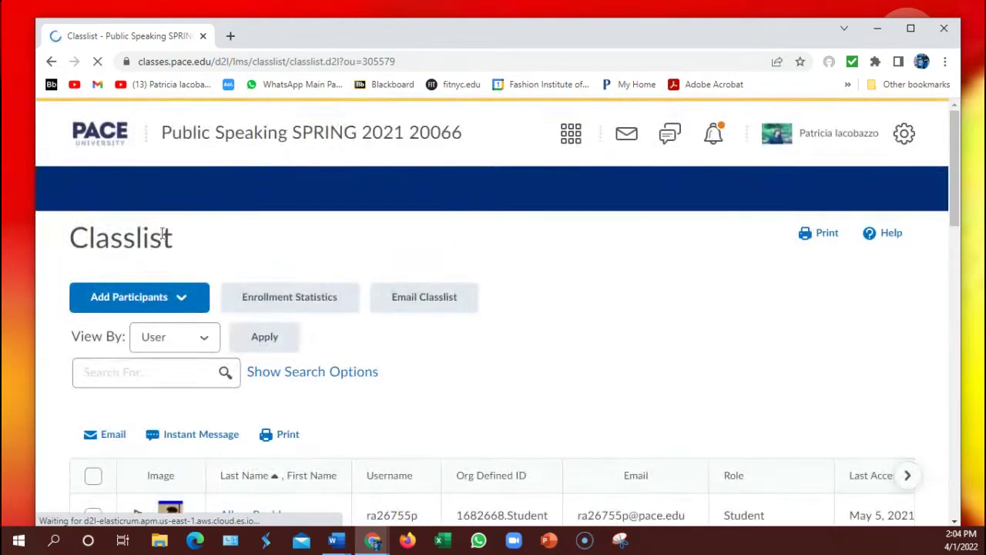
pyautogui.click(51, 63)
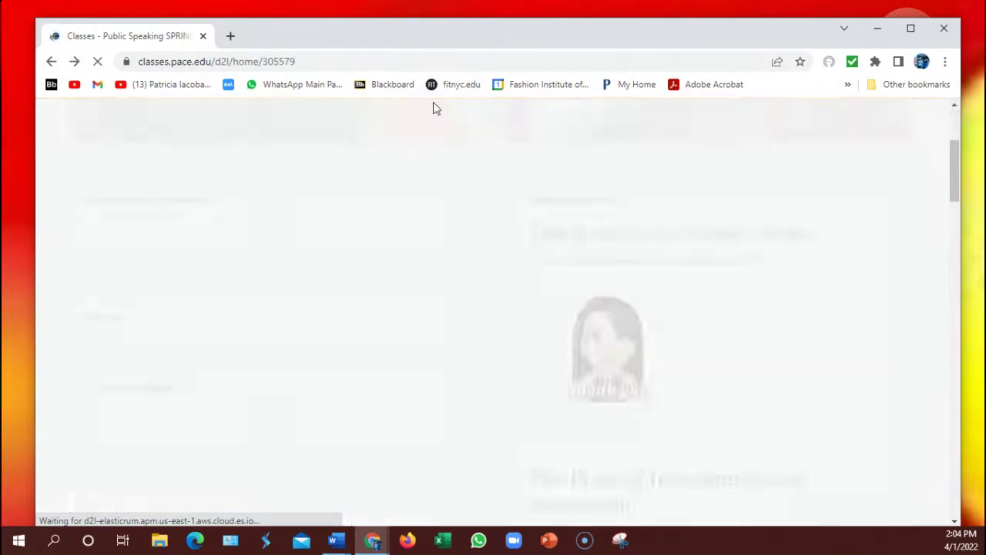
# Examine the course's Video options and close the list without choosing one.
pyautogui.scroll(2, 413, 187)
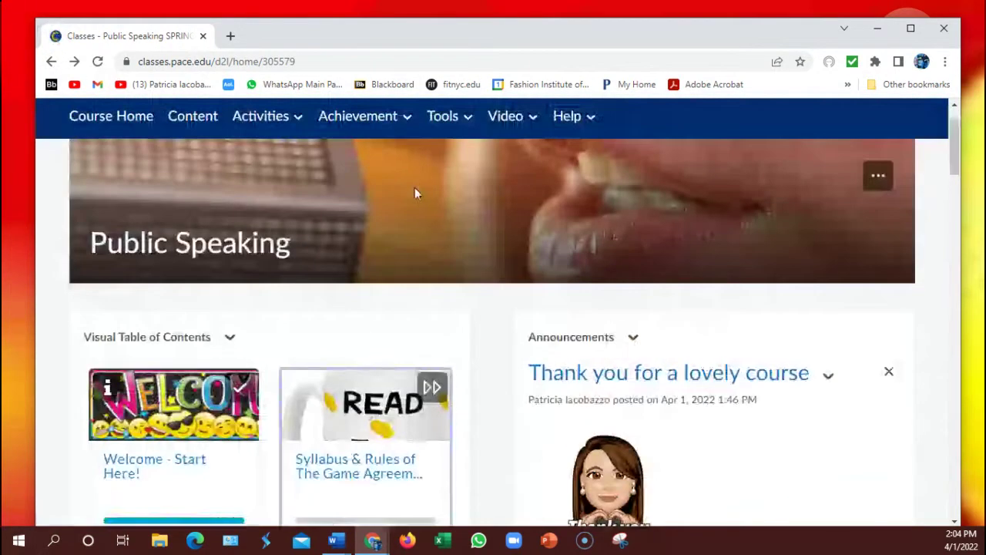
pyautogui.click(513, 123)
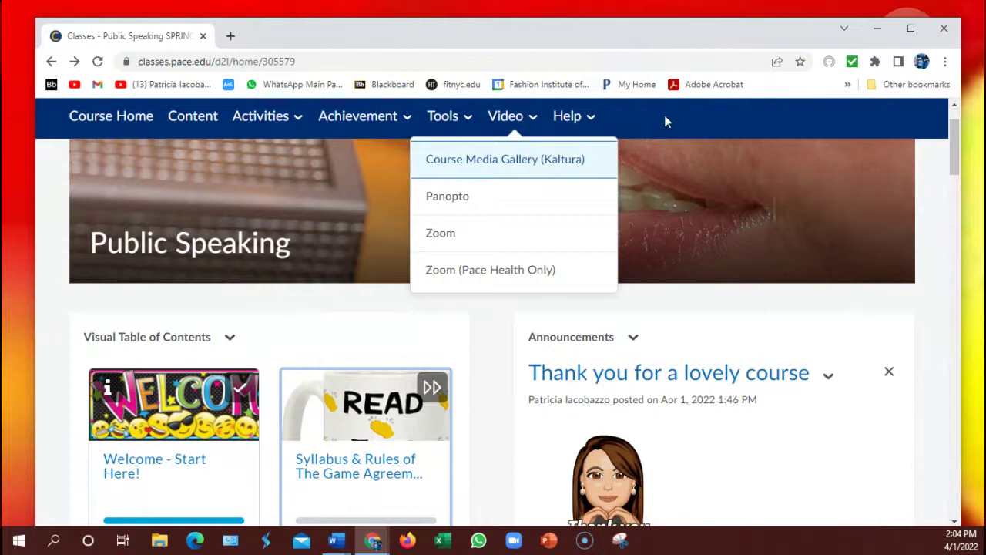
pyautogui.click(700, 120)
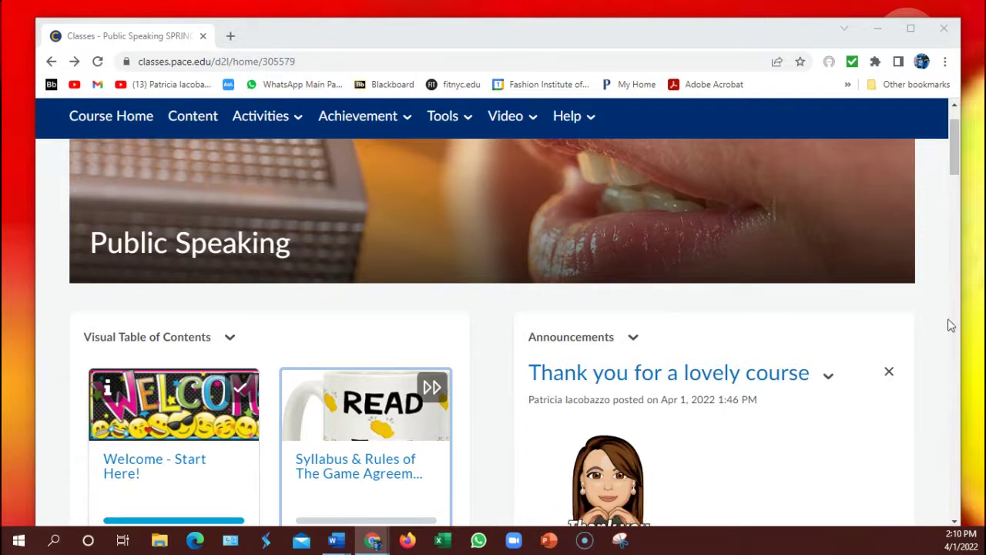
# Examine the course home page's Visual Table of Contents modules and Announcements, ending at the Grade Center module.
pyautogui.scroll(-5, 929, 265)
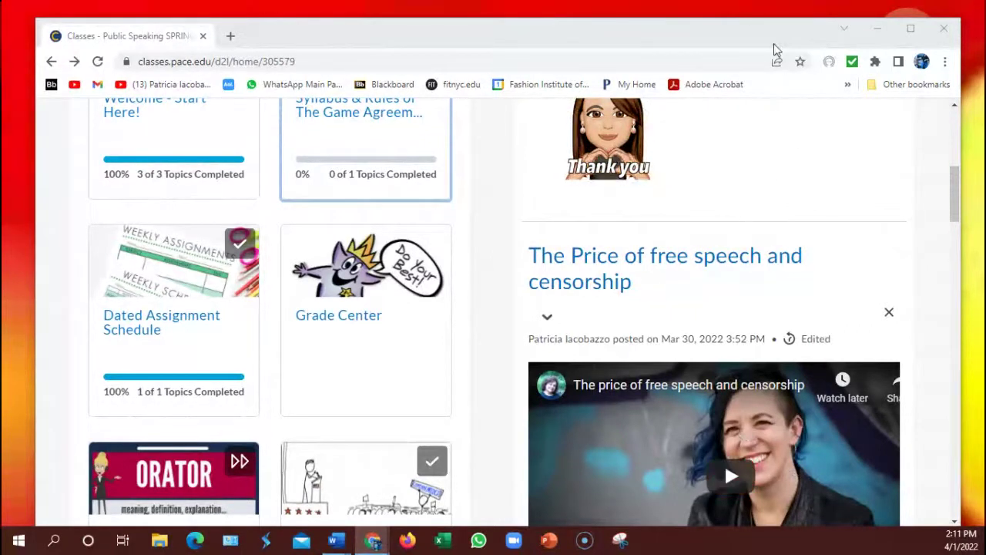
pyautogui.click(955, 106)
pyautogui.click(955, 106)
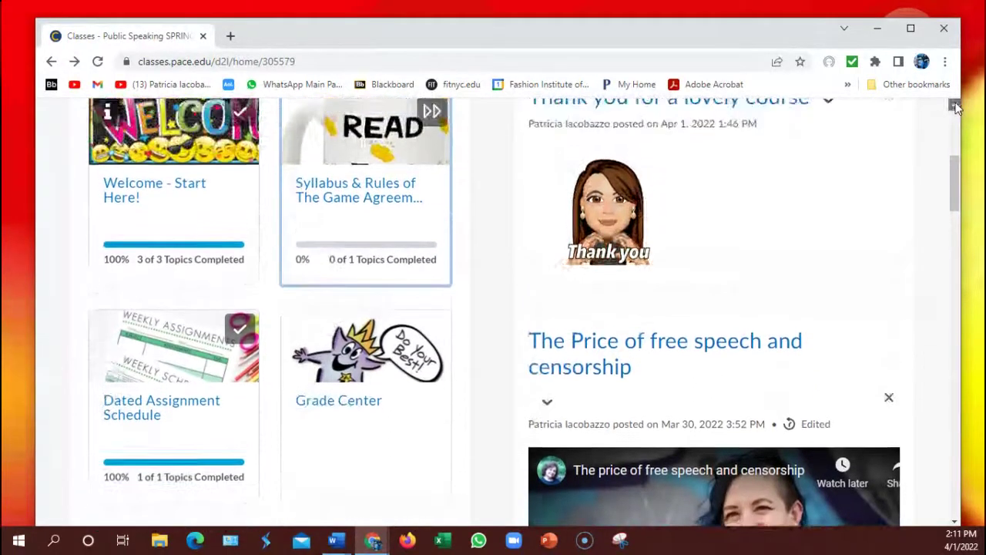
pyautogui.click(955, 107)
pyautogui.click(955, 107)
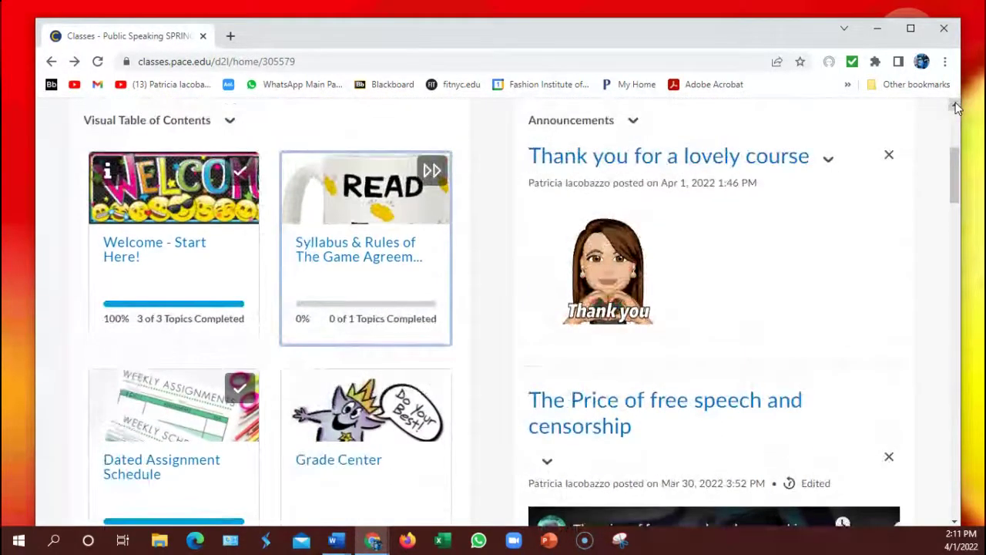
pyautogui.click(956, 106)
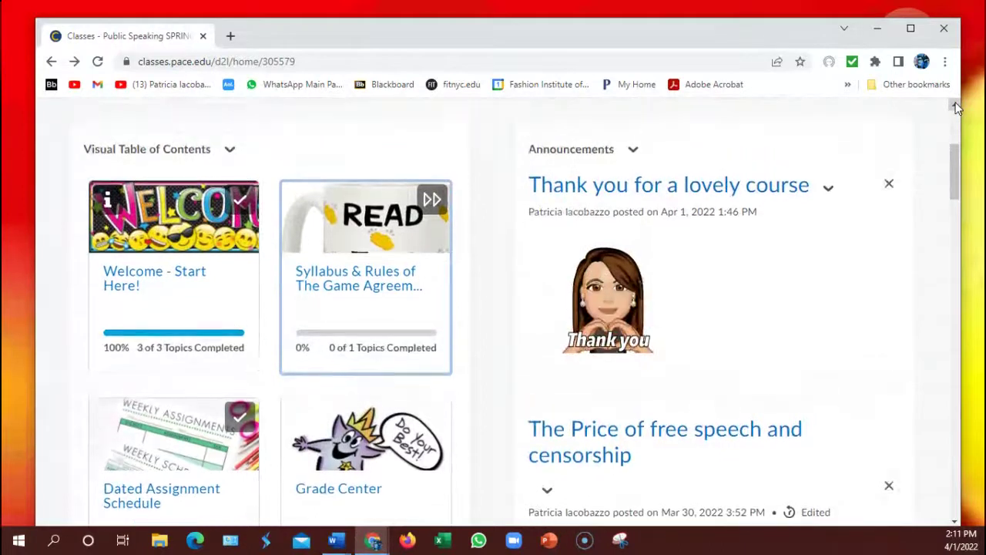
pyautogui.click(956, 106)
pyautogui.click(956, 106)
pyautogui.click(955, 106)
pyautogui.click(956, 107)
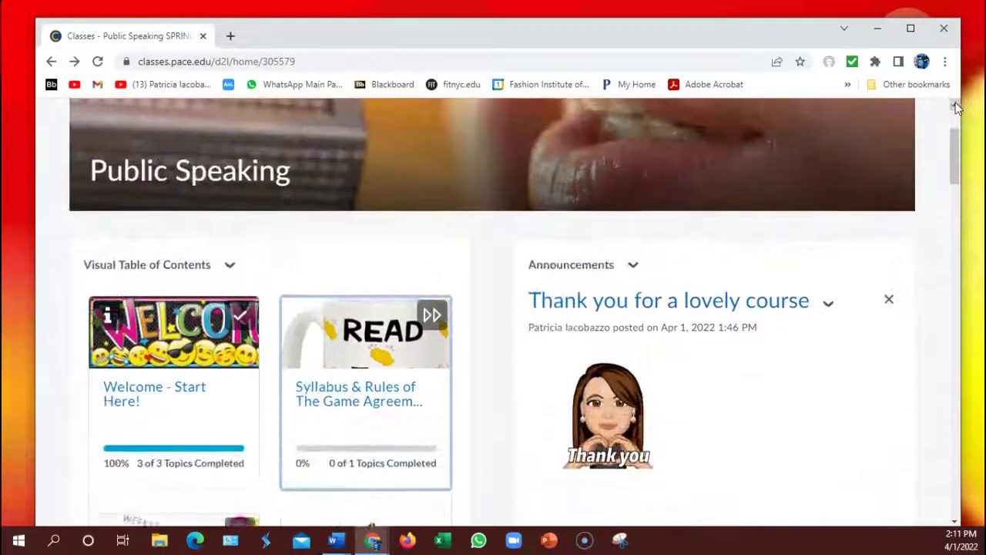
pyautogui.click(955, 106)
pyautogui.click(955, 106)
pyautogui.click(956, 106)
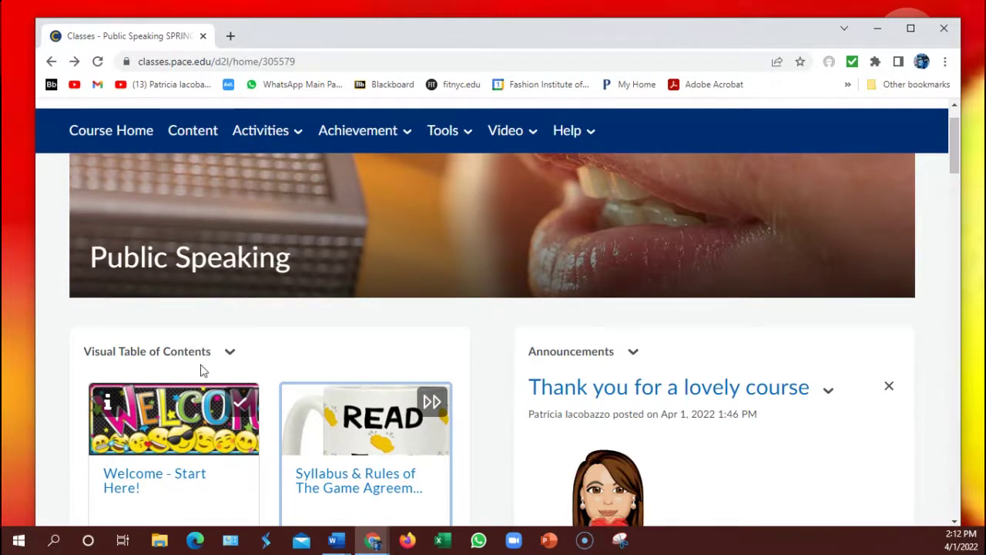
pyautogui.scroll(-3, 520, 357)
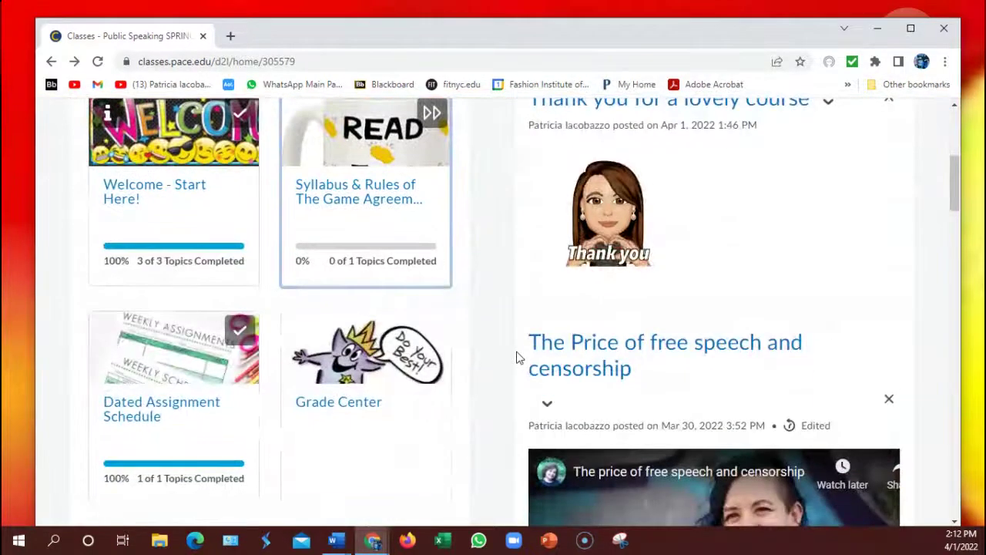
pyautogui.scroll(-2, 517, 357)
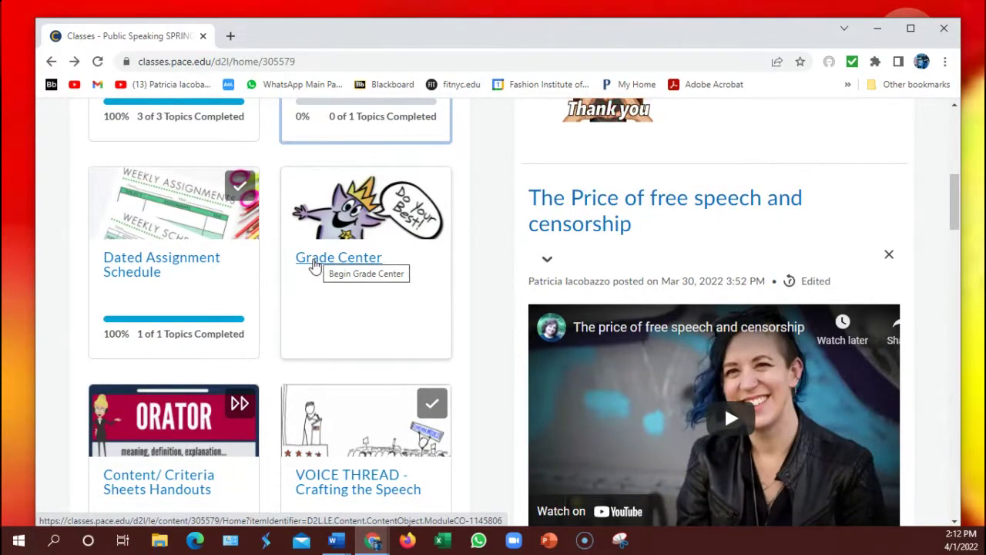
# Open the Grade Center module, examine its page contents and go back to the course home page.
pyautogui.click(315, 264)
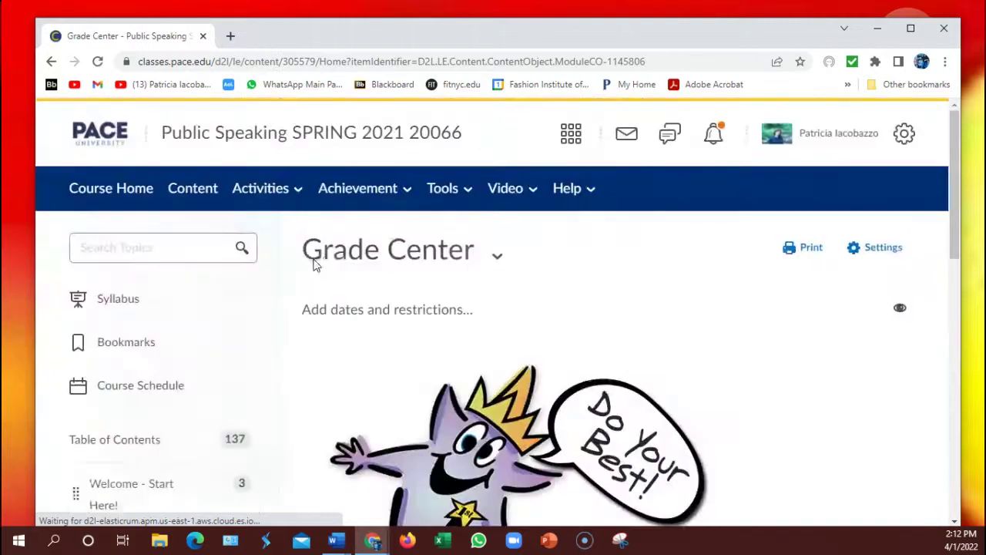
pyautogui.scroll(-1, 634, 312)
pyautogui.scroll(-4, 635, 312)
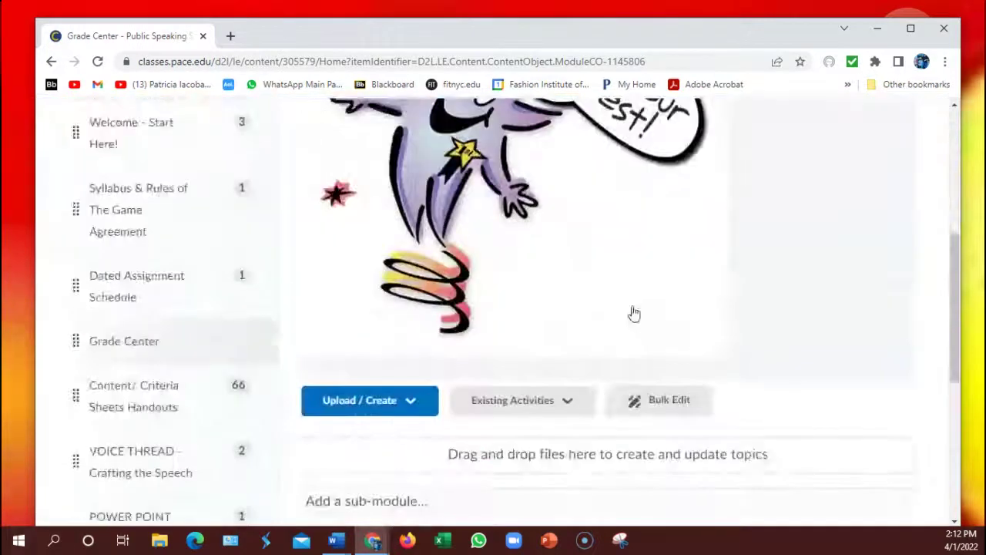
pyautogui.scroll(-3, 635, 312)
pyautogui.scroll(3, 634, 312)
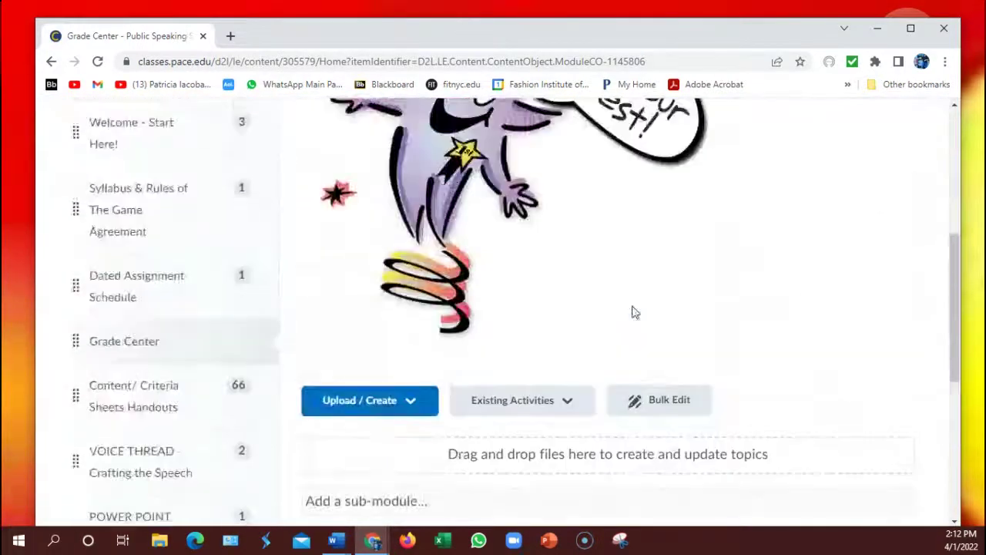
pyautogui.scroll(6, 635, 312)
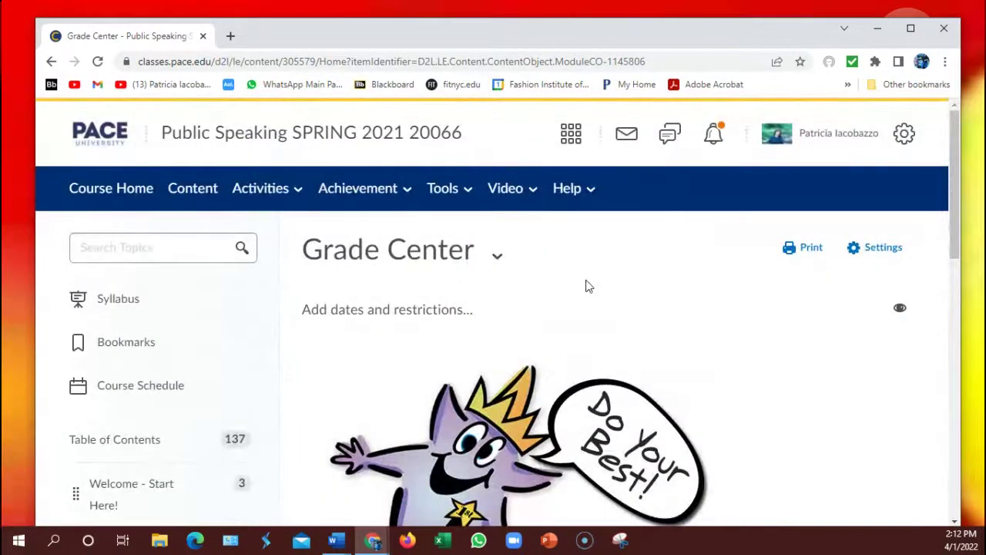
pyautogui.click(52, 62)
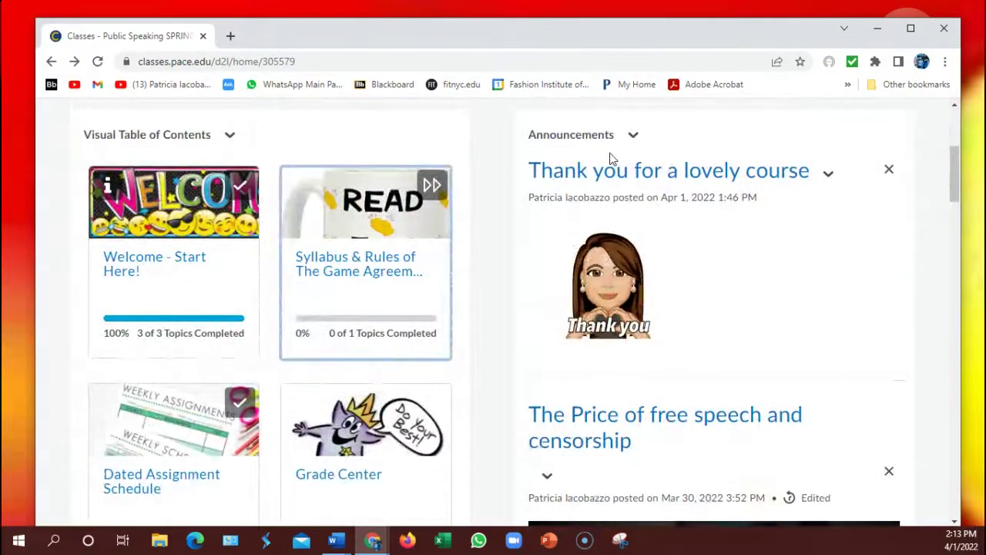
# Examine the remaining Visual Table of Contents modules and older announcements, ending at the Public Speaking course banner.
pyautogui.scroll(-5, 609, 158)
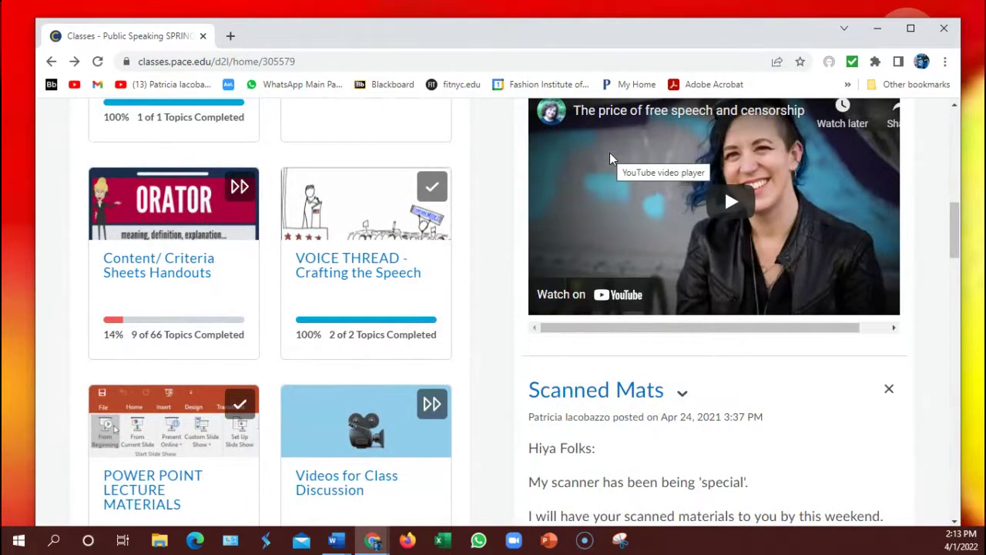
pyautogui.scroll(-3, 609, 154)
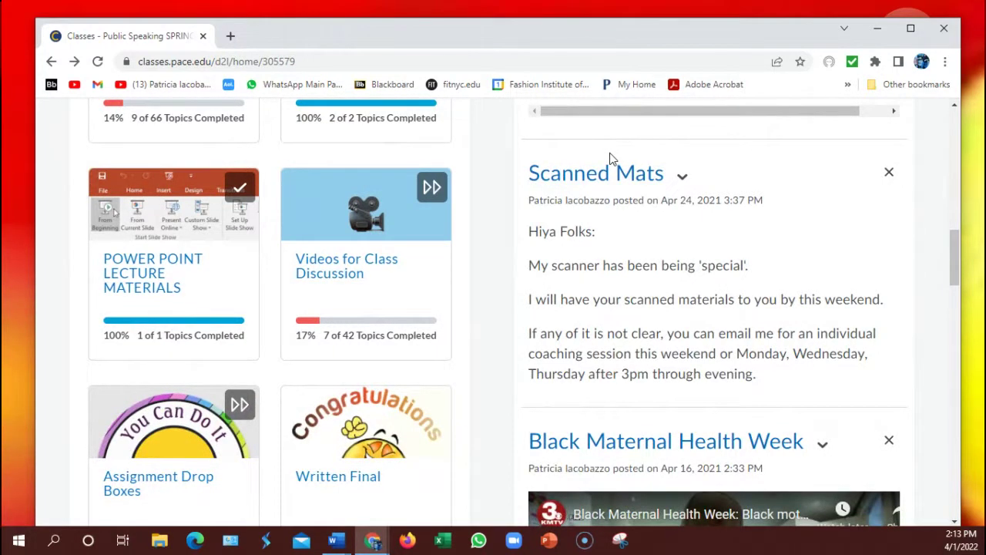
pyautogui.scroll(5, 609, 158)
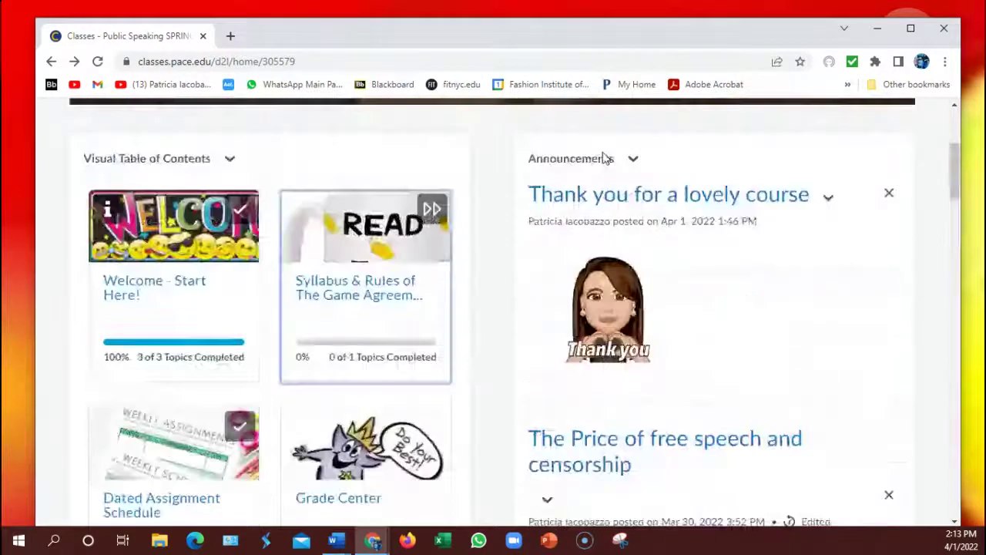
pyautogui.scroll(-2, 605, 159)
pyautogui.scroll(4, 604, 158)
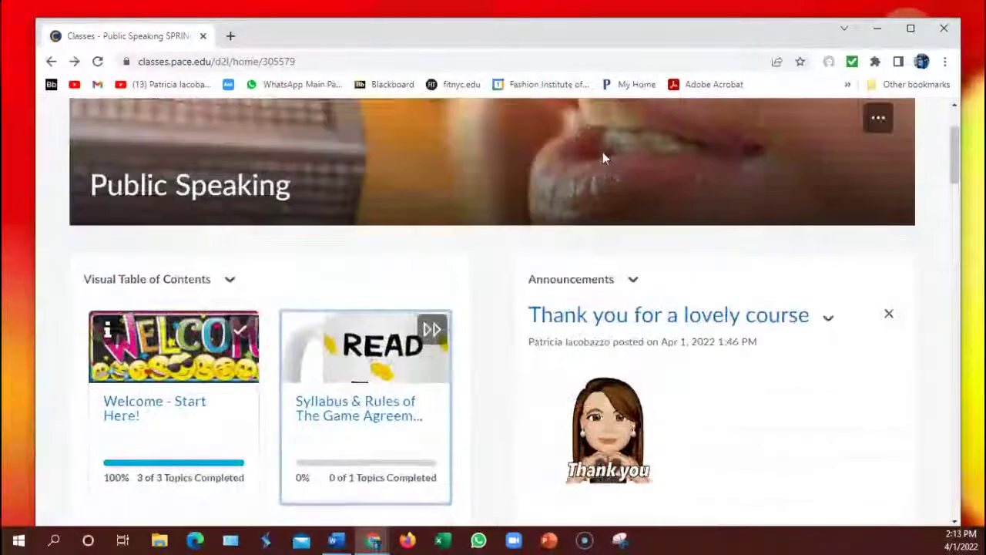
pyautogui.scroll(2, 603, 156)
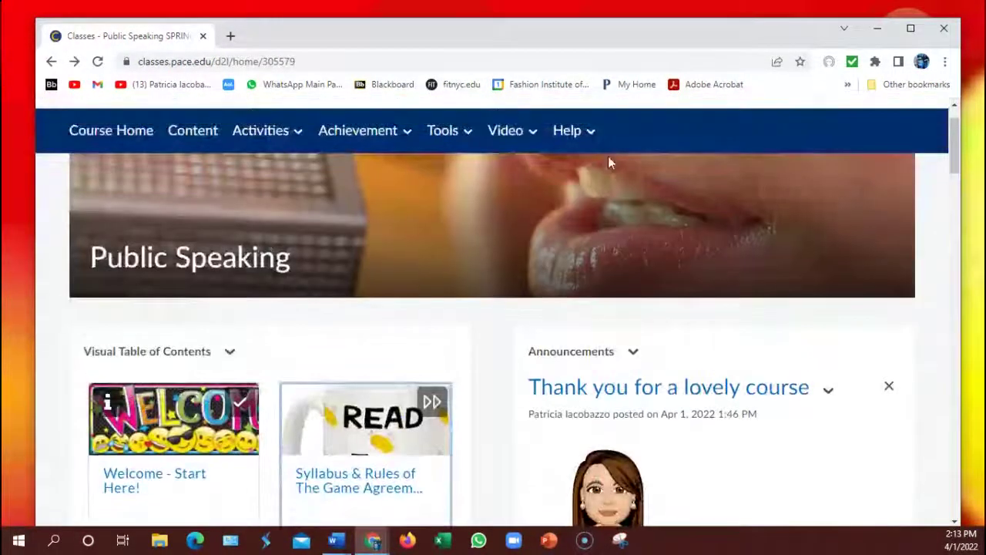